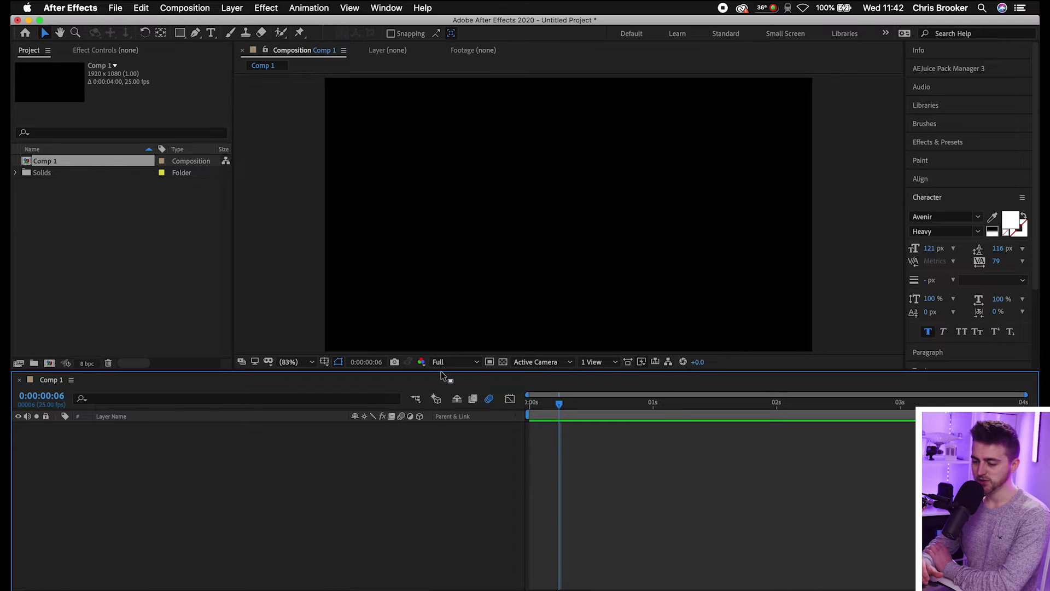
# Drag the viewer divider down to enlarge the empty Comp 1 viewer to about 99.8%
pyautogui.moveTo(441, 371); pyautogui.dragTo(435, 426)
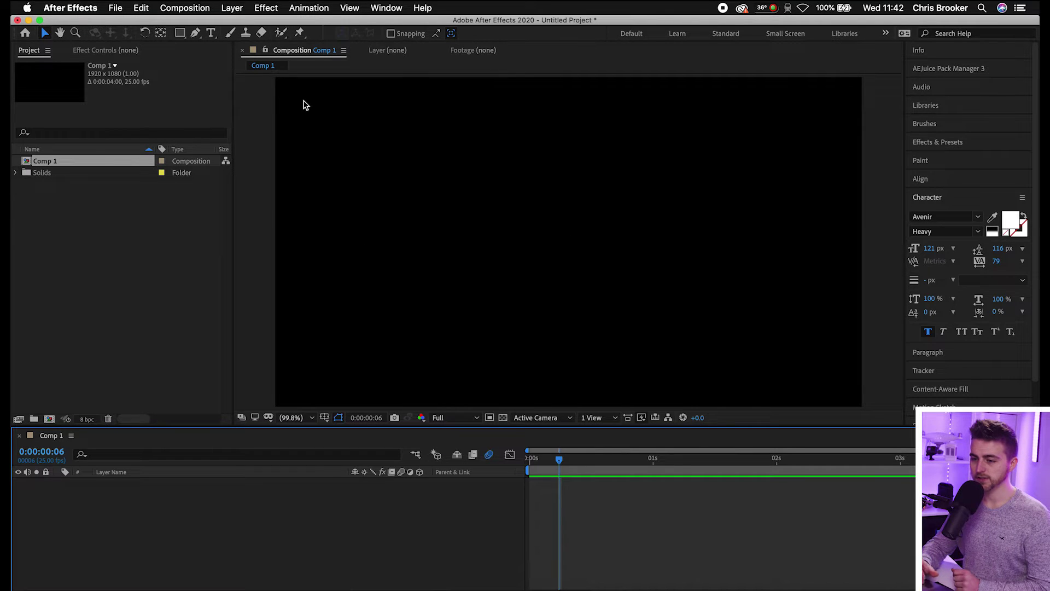
# Add a text layer with the presenter's full name, fixing the mistyped ending
pyautogui.click(212, 34)
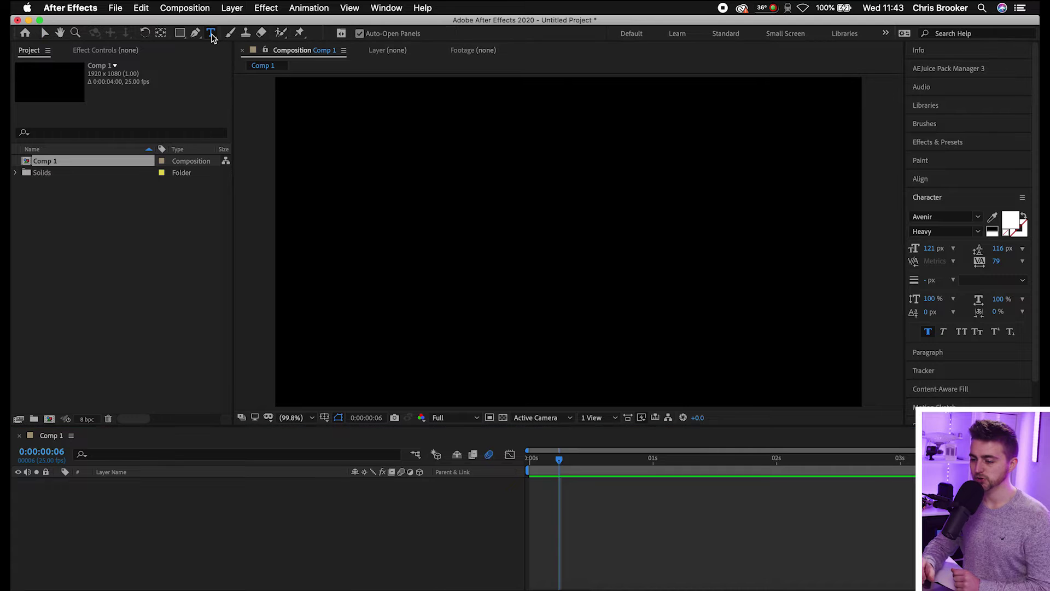
pyautogui.click(437, 209)
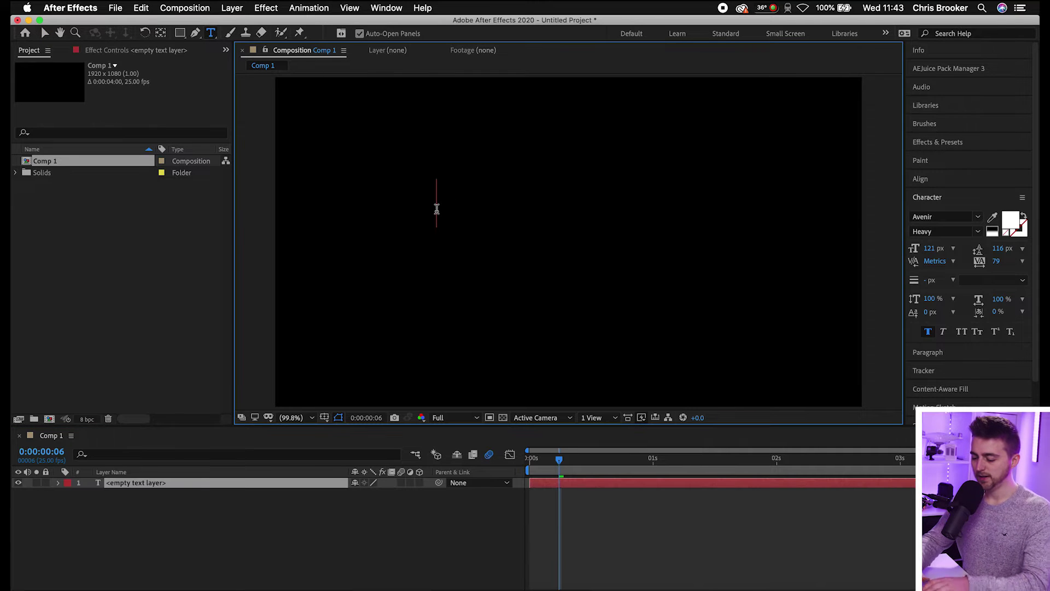
pyautogui.write('Chris Brooer')
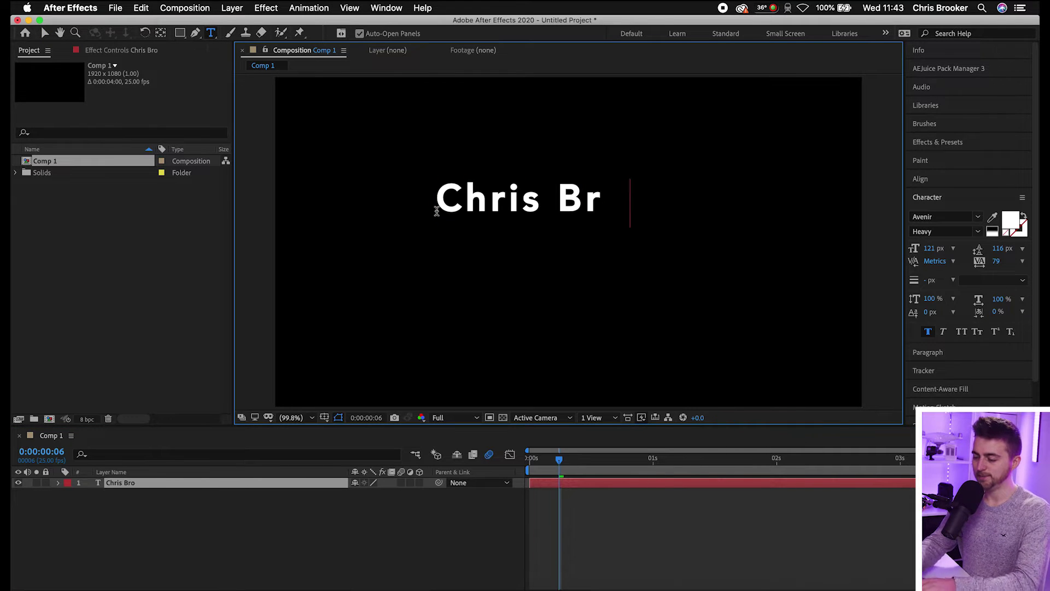
pyautogui.press('BackSpace')
pyautogui.press('BackSpace')
pyautogui.write('ker')
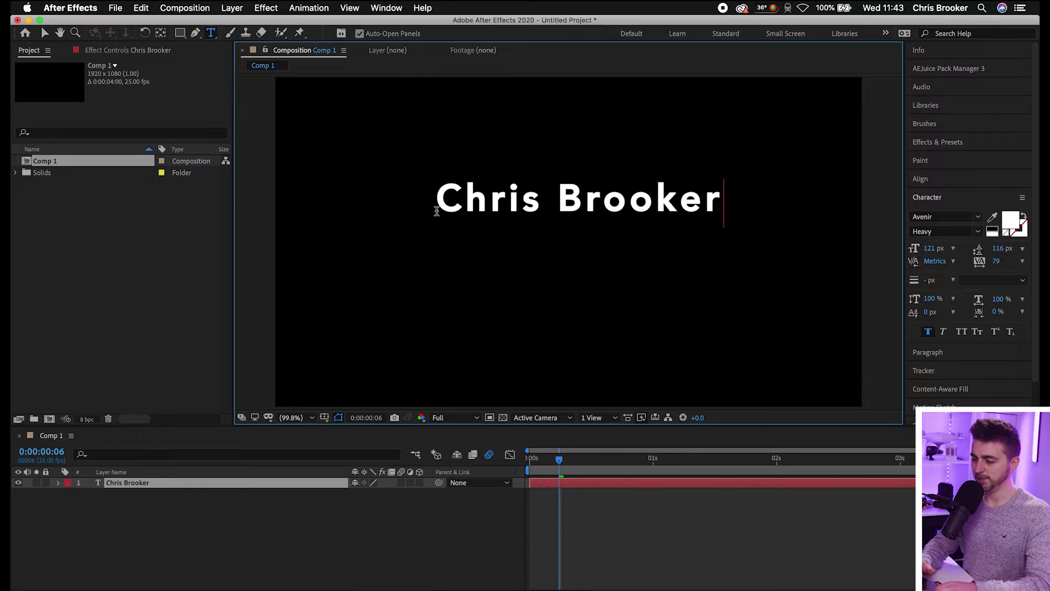
# Tighten the name's tracking to -13 and nudge it down and left
pyautogui.press('super+a')
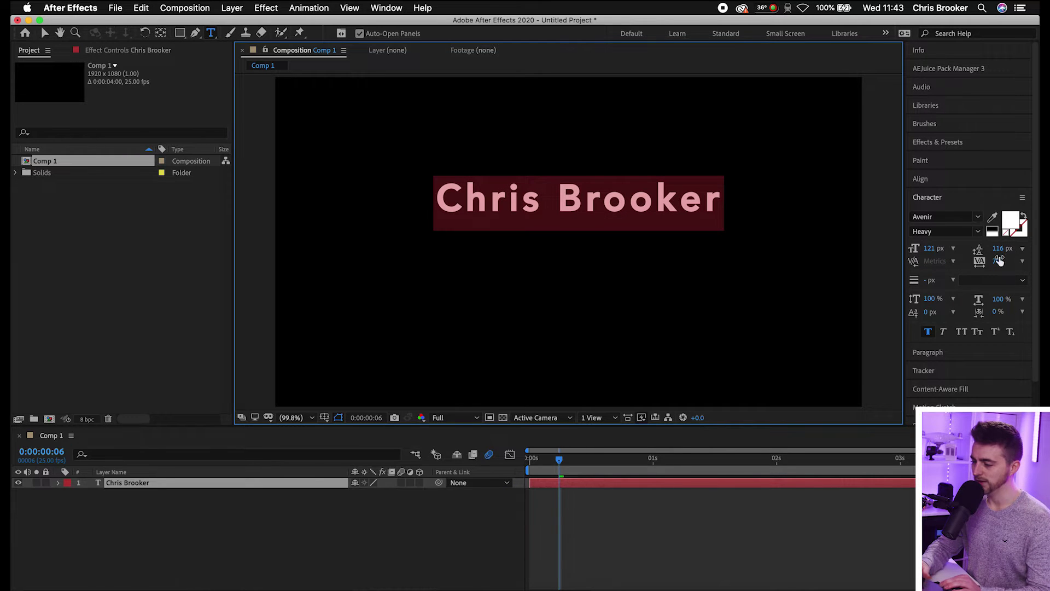
pyautogui.moveTo(998, 261); pyautogui.dragTo(944, 265)
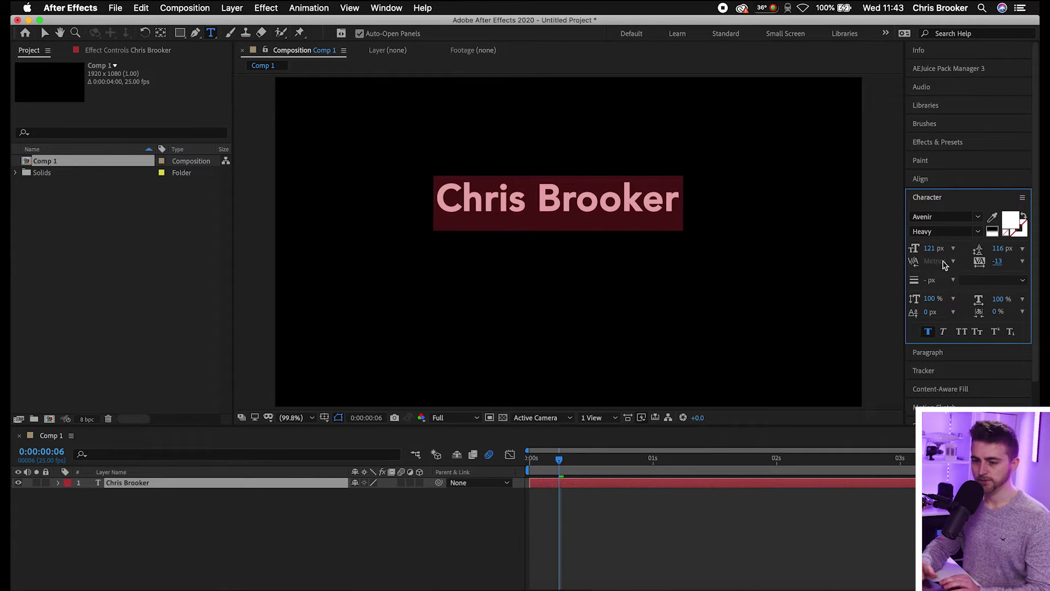
pyautogui.click(45, 32)
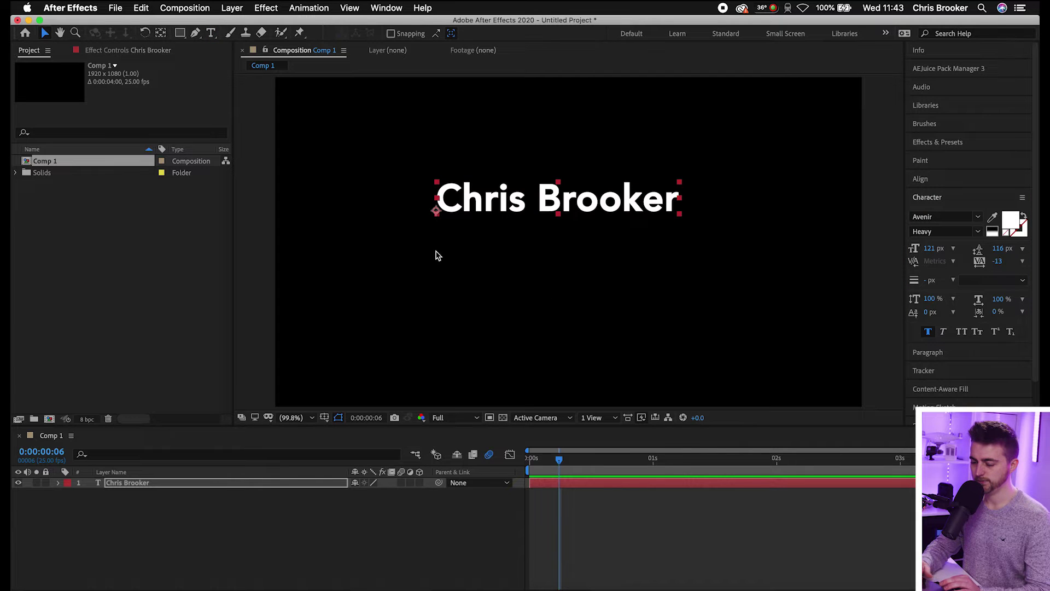
pyautogui.moveTo(506, 208); pyautogui.dragTo(484, 220)
pyautogui.click(300, 527)
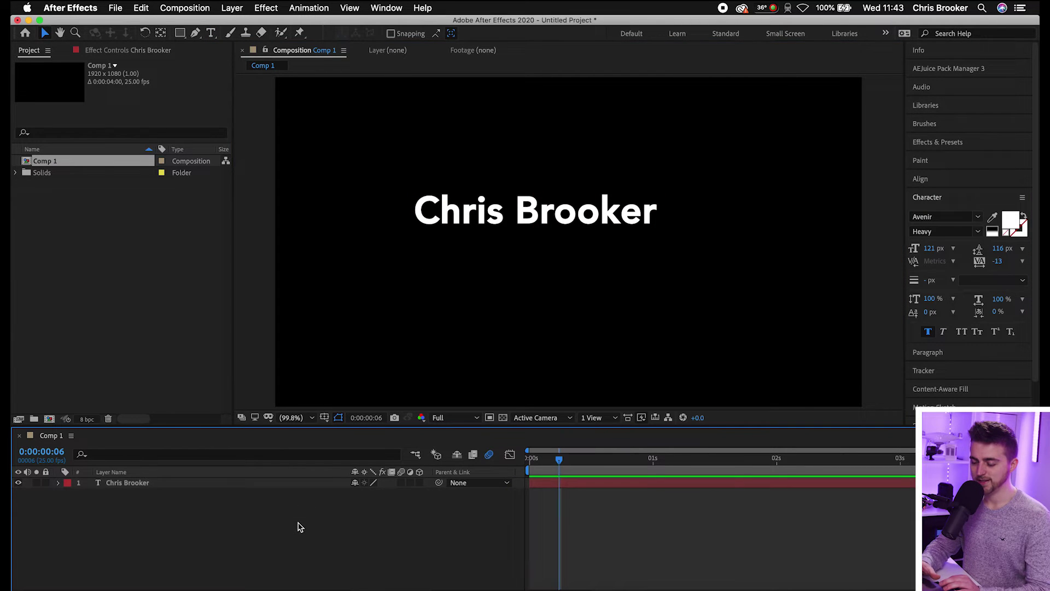
# Add a second text layer reading 'Videographer' below the name
pyautogui.click(208, 33)
pyautogui.click(475, 322)
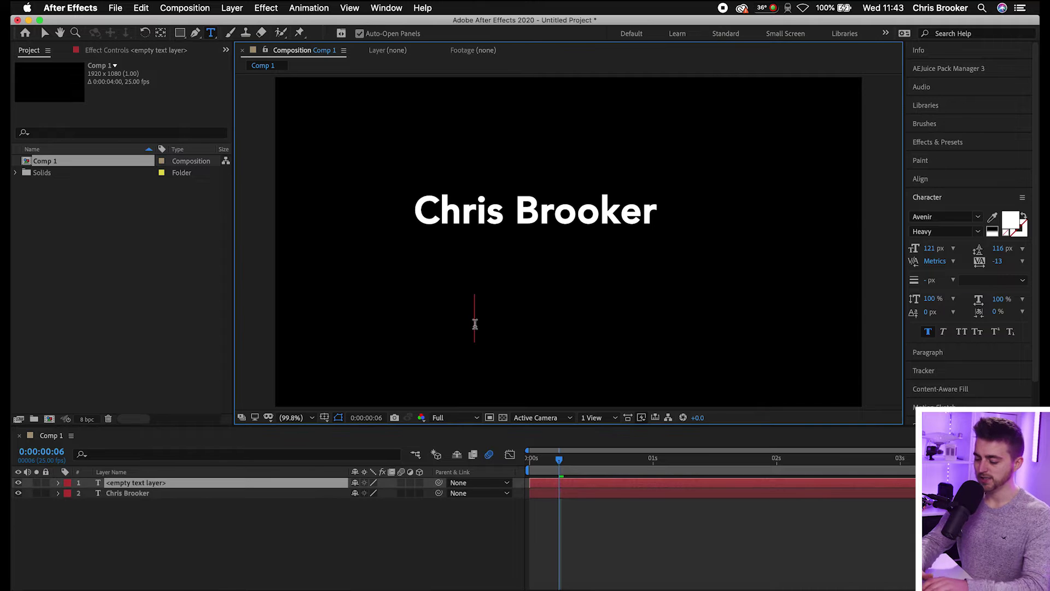
pyautogui.write('Videog')
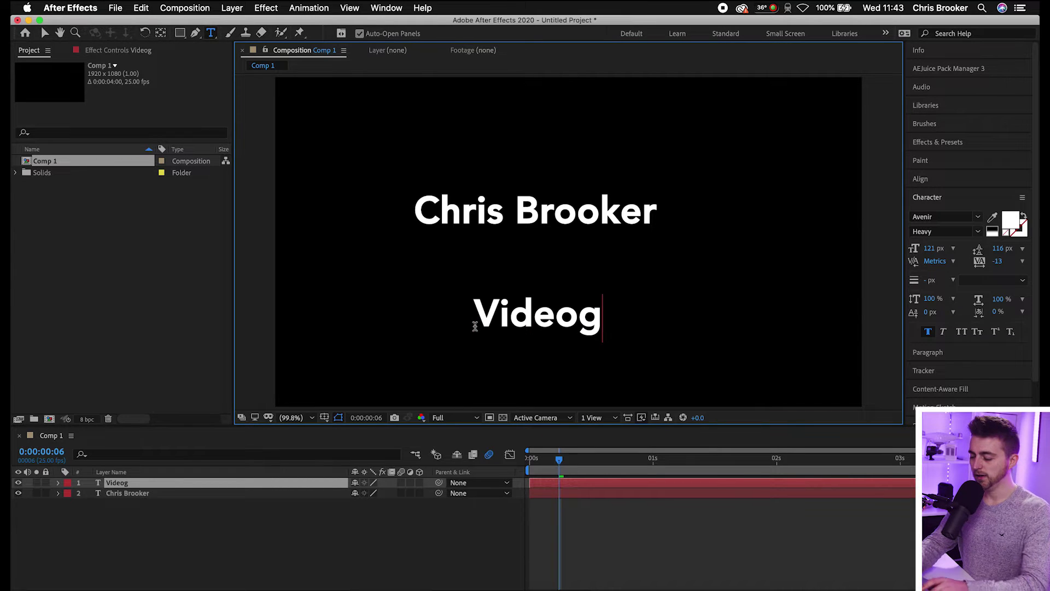
pyautogui.write('rapher')
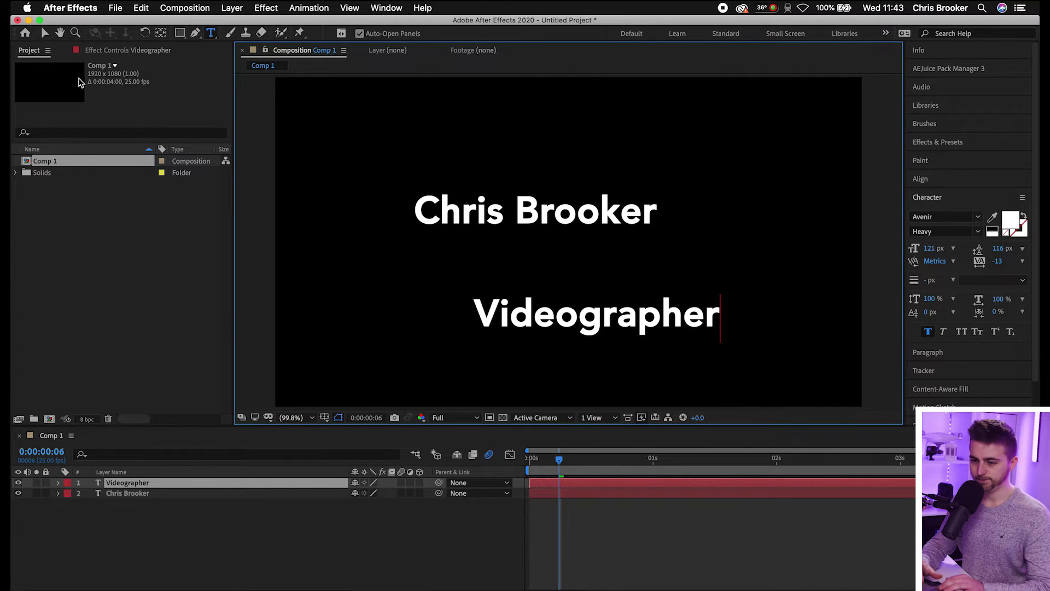
pyautogui.click(45, 34)
# Shrink Videographer to 76 px and place it directly under the name
pyautogui.moveTo(930, 250); pyautogui.dragTo(896, 249)
pyautogui.moveTo(576, 324); pyautogui.dragTo(522, 242)
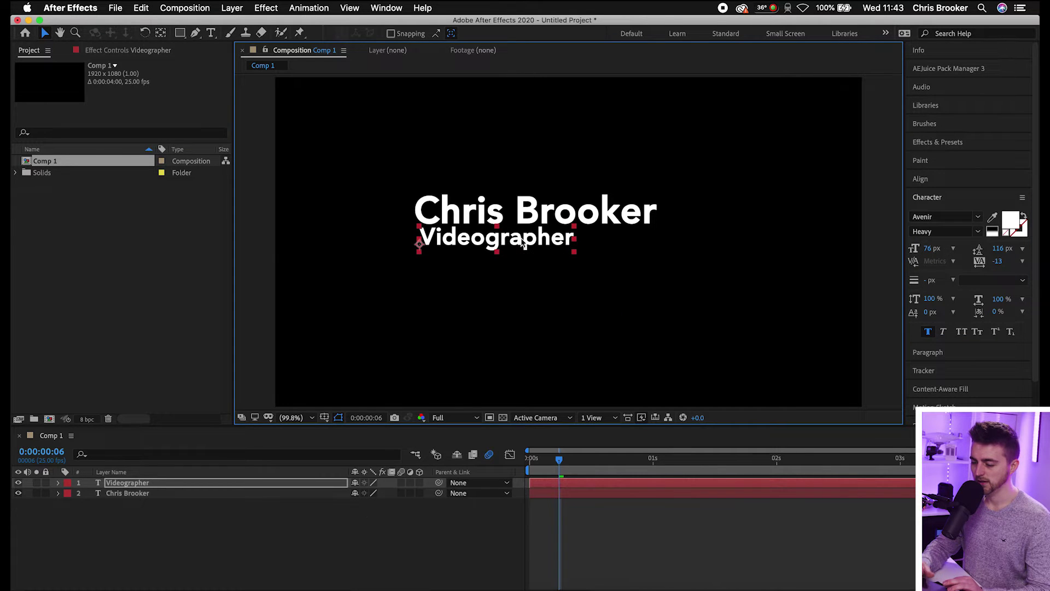
pyautogui.click(601, 515)
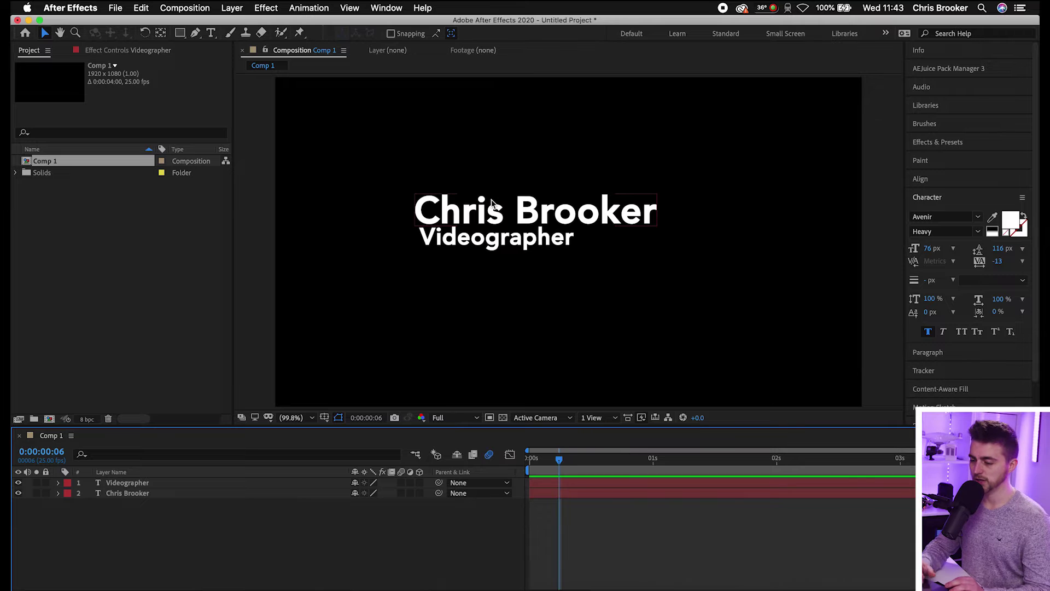
pyautogui.click(474, 243)
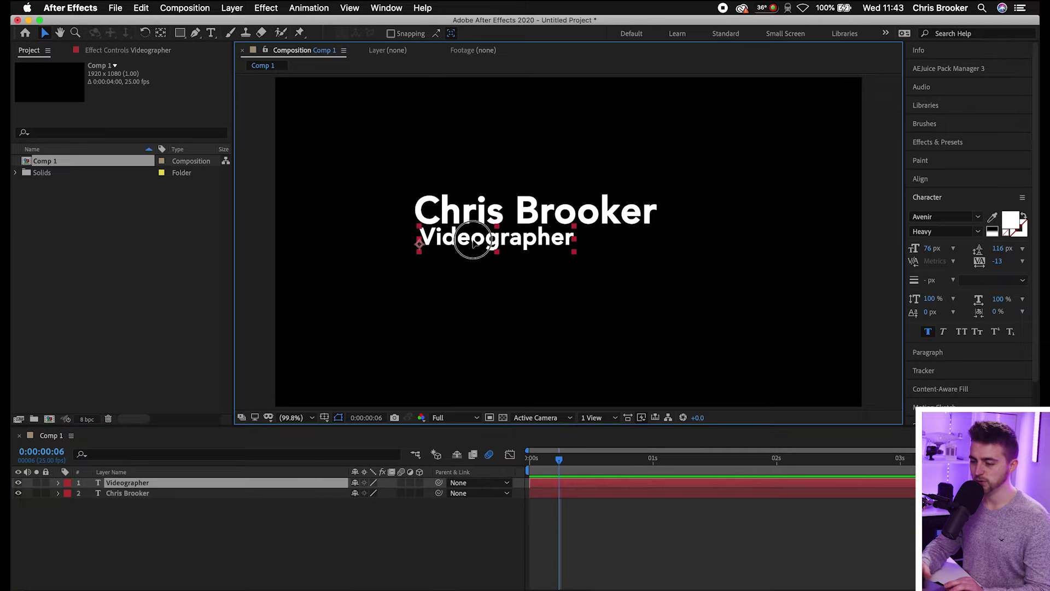
pyautogui.click(322, 505)
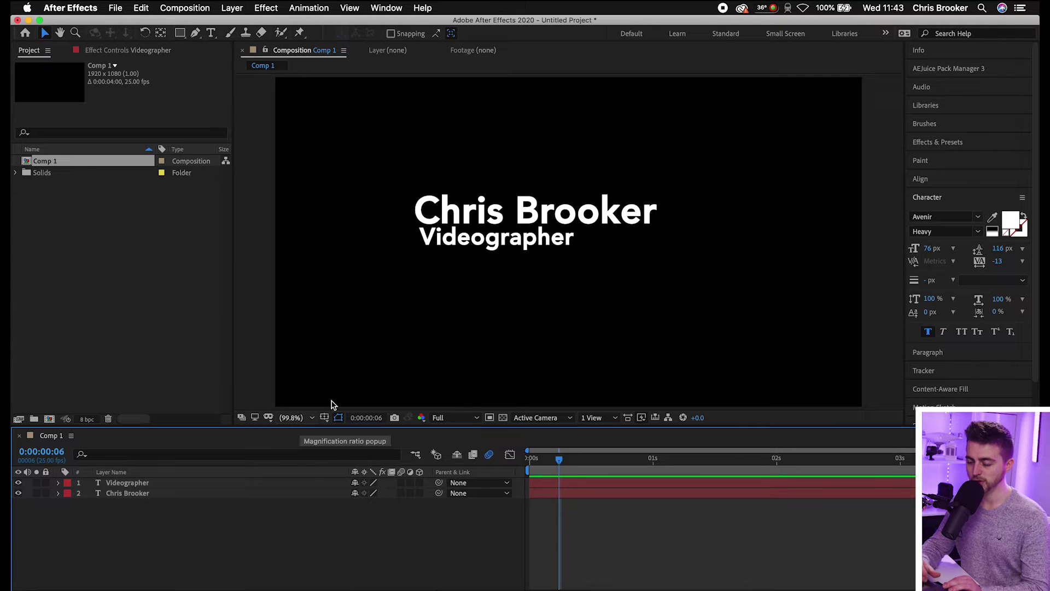
# Draw a rectangle over both text lines with a 0 px stroke
pyautogui.click(181, 33)
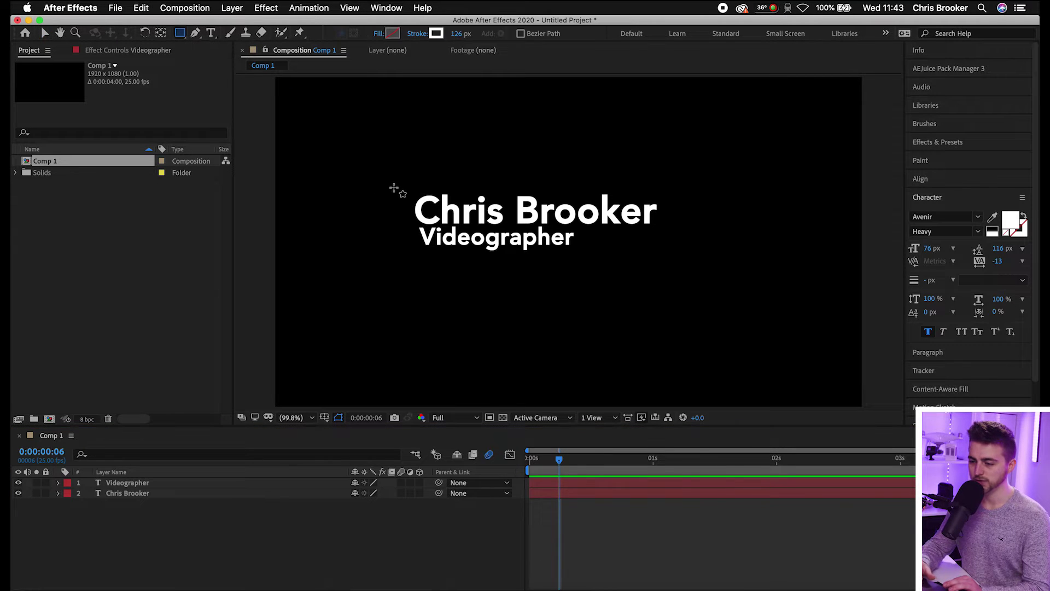
pyautogui.moveTo(405, 187); pyautogui.dragTo(682, 258)
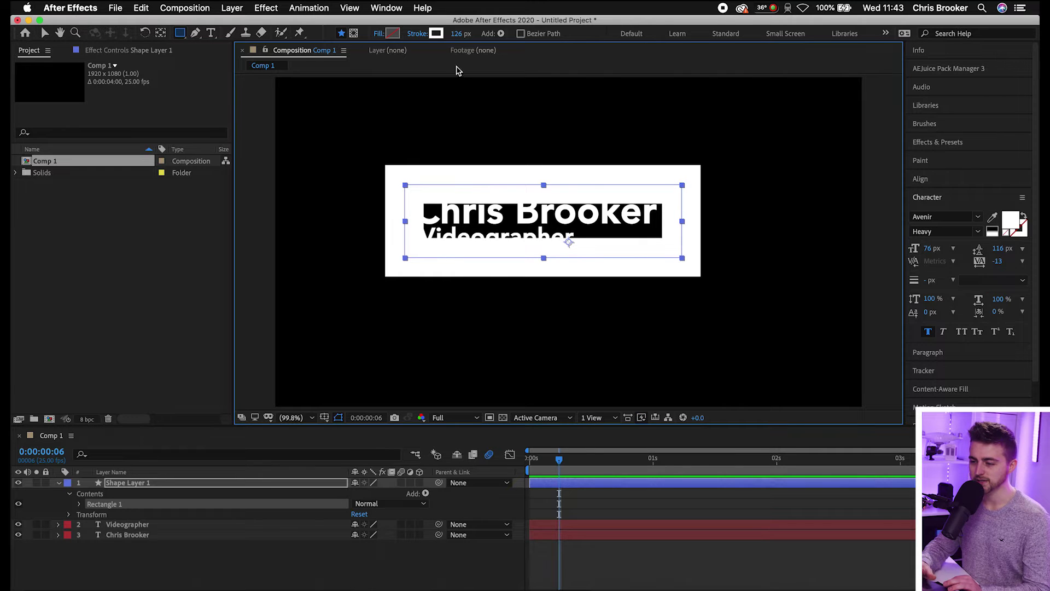
pyautogui.click(459, 33)
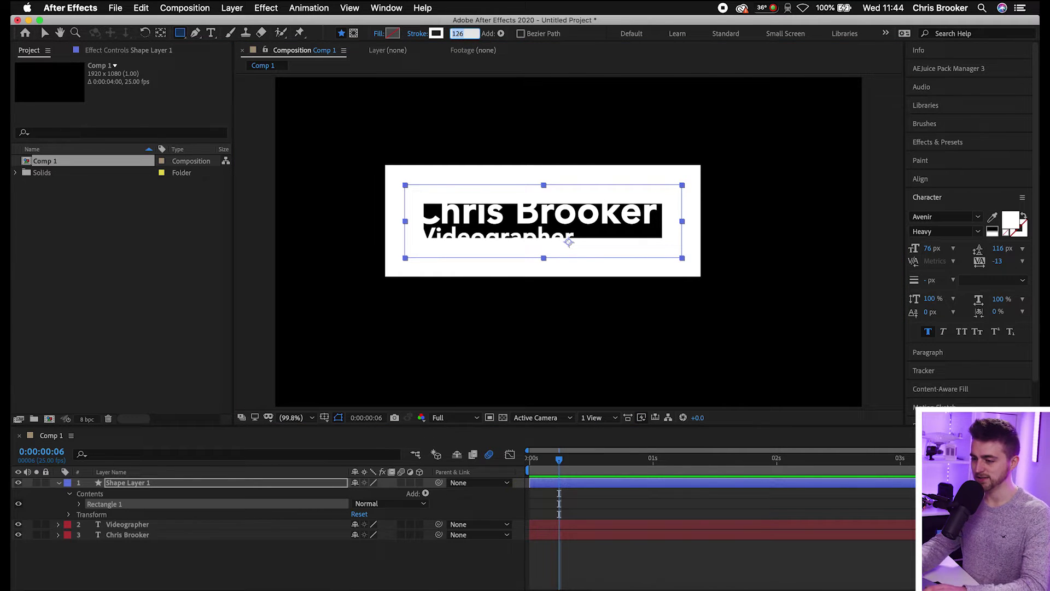
pyautogui.write('0')
pyautogui.press('Return')
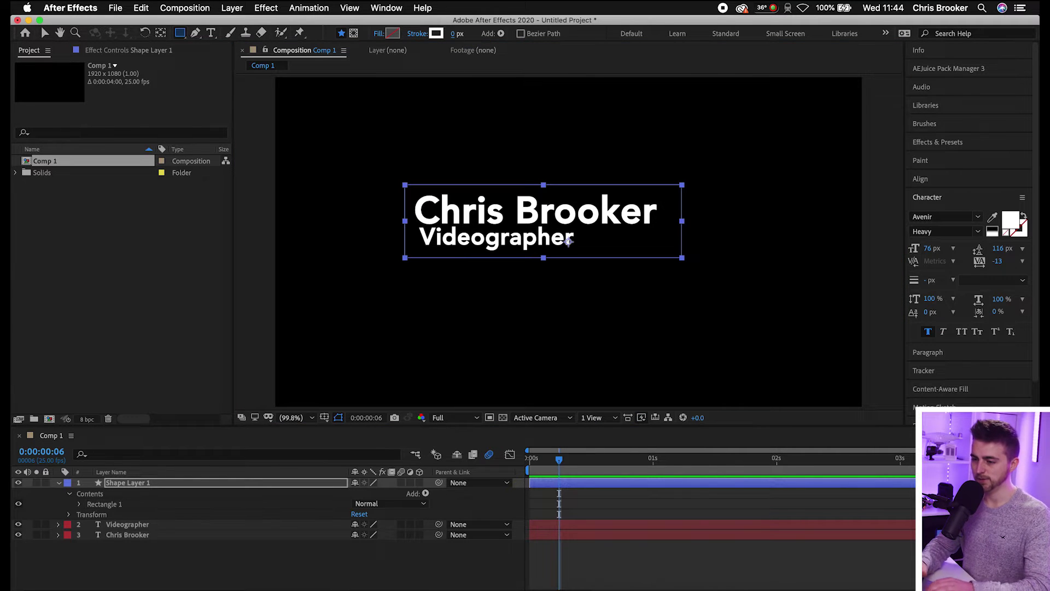
# Give the rectangle a solid teal fill, #136170
pyautogui.click(379, 34)
pyautogui.click(42, 101)
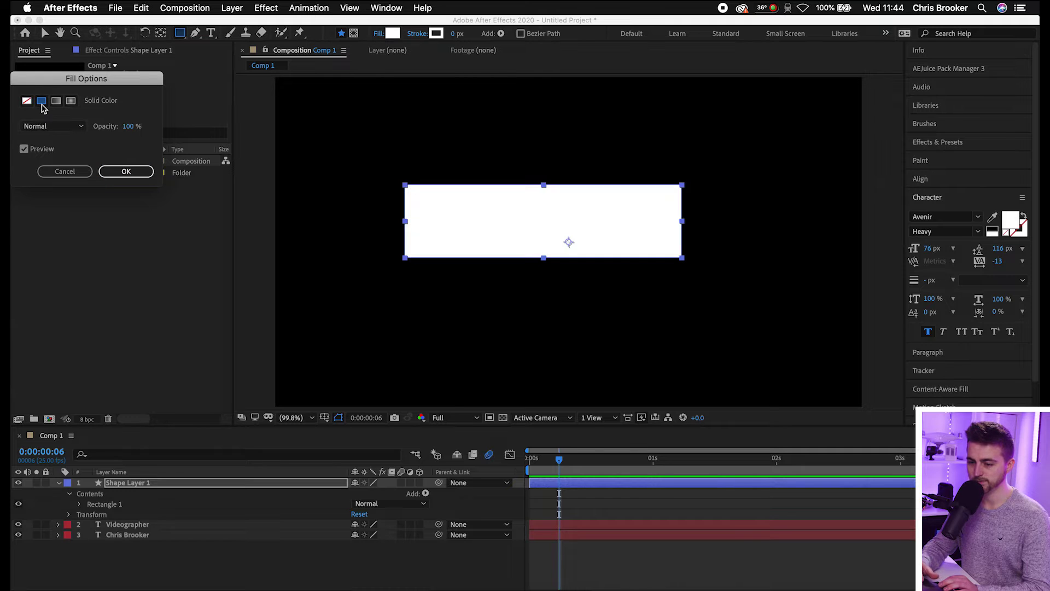
pyautogui.click(127, 172)
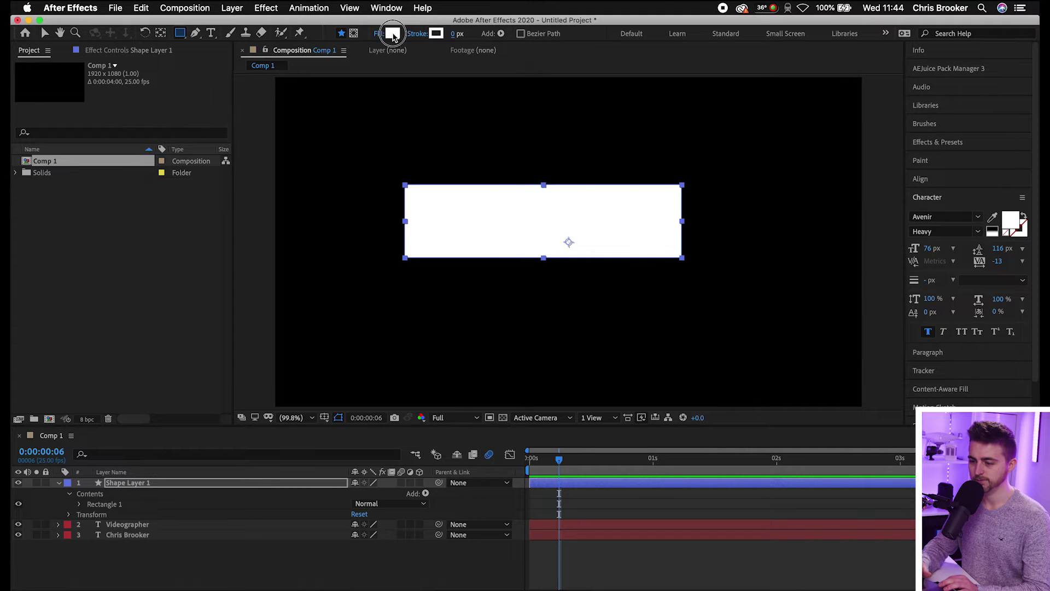
pyautogui.click(392, 34)
pyautogui.moveTo(750, 215); pyautogui.dragTo(750, 227)
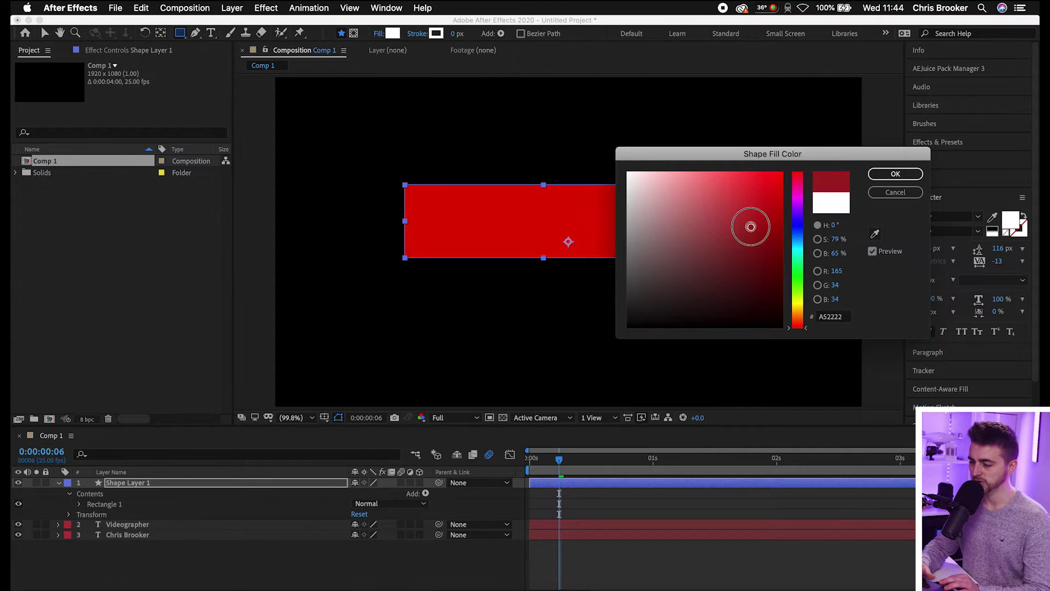
pyautogui.click(797, 244)
pyautogui.moveTo(763, 266); pyautogui.dragTo(756, 258)
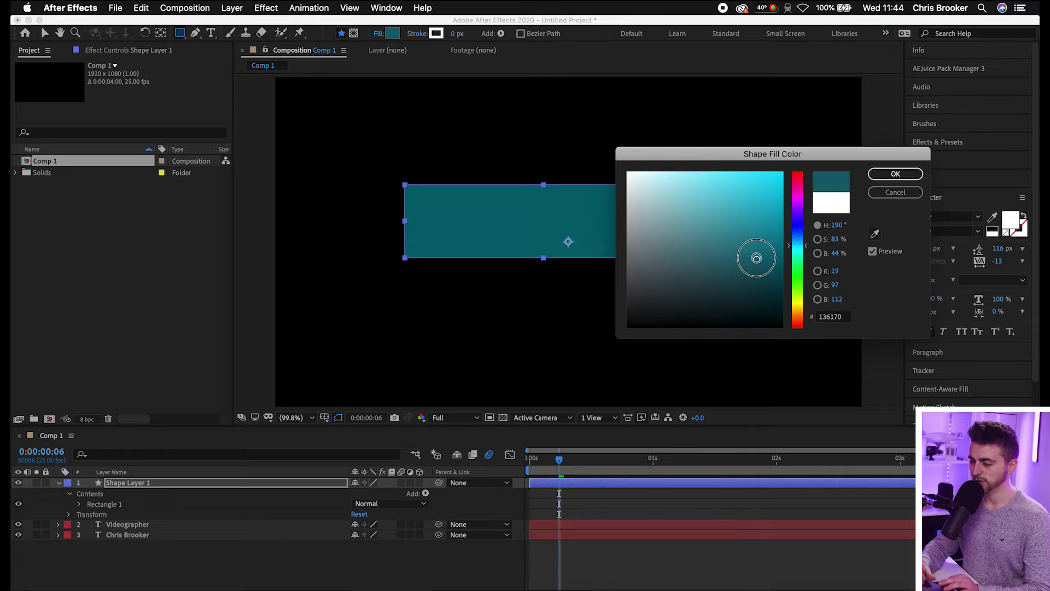
pyautogui.click(895, 174)
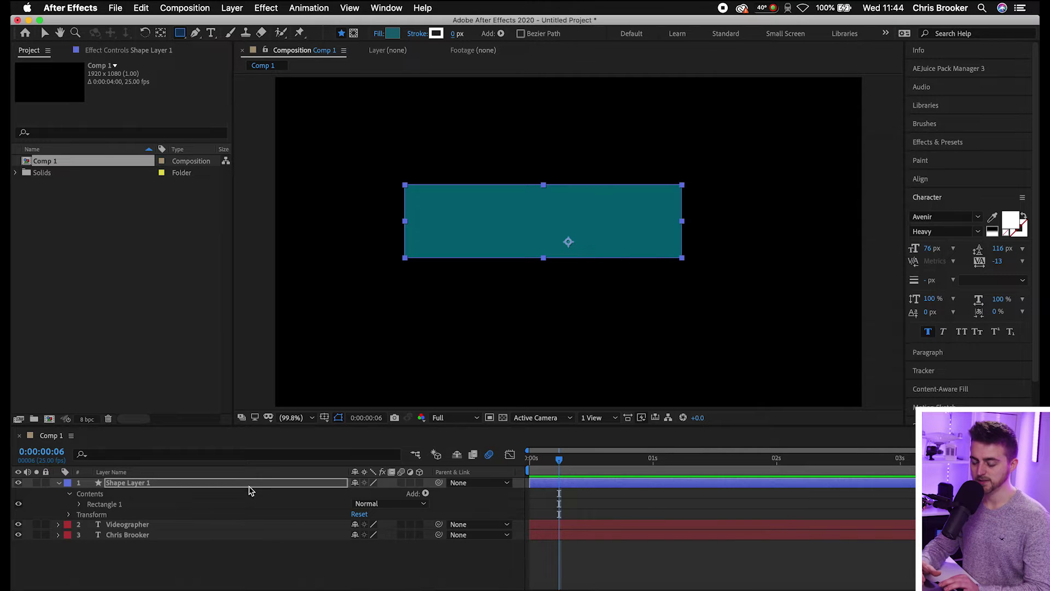
# Move the shape layer beneath the text layers and shift the whole banner lower left
pyautogui.moveTo(247, 484); pyautogui.dragTo(115, 411)
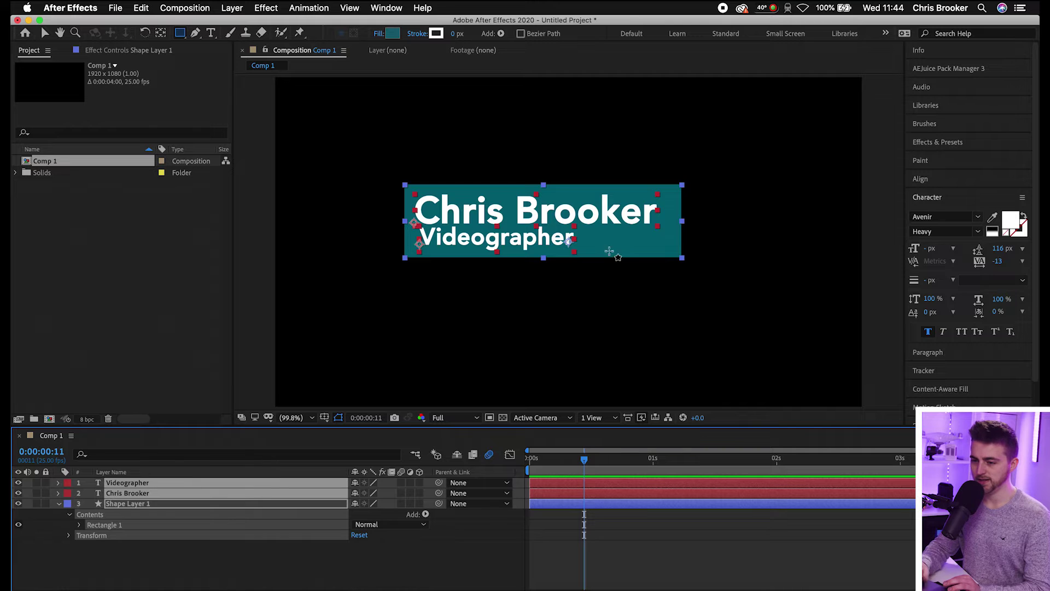
pyautogui.click(45, 33)
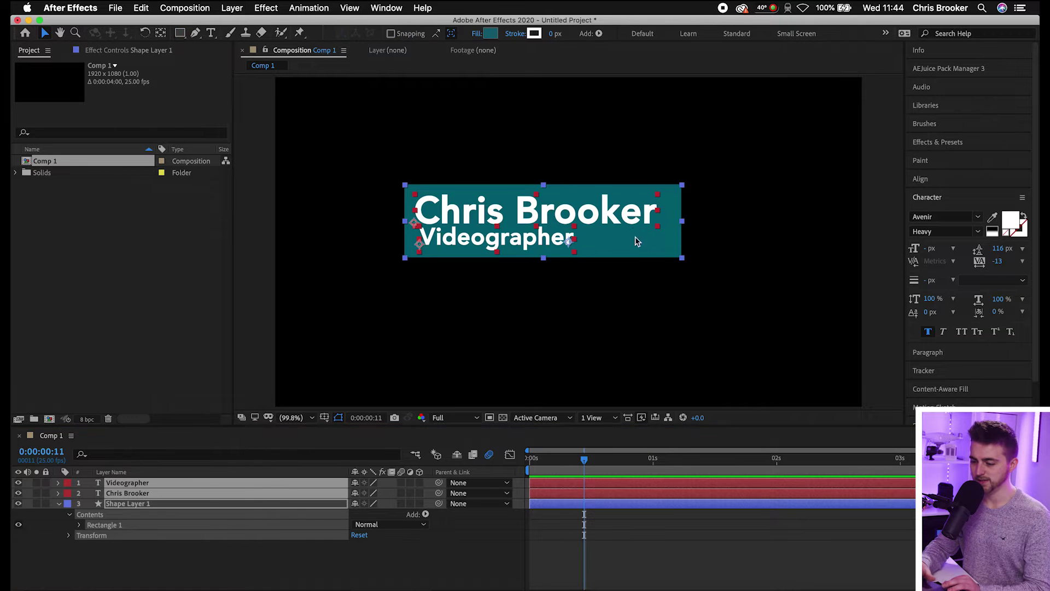
pyautogui.moveTo(636, 241)
pyautogui.mouseDown()
pyautogui.moveTo(525, 351)
pyautogui.moveTo(551, 375)
pyautogui.moveTo(535, 378)
pyautogui.mouseUp()
pyautogui.click(640, 561)
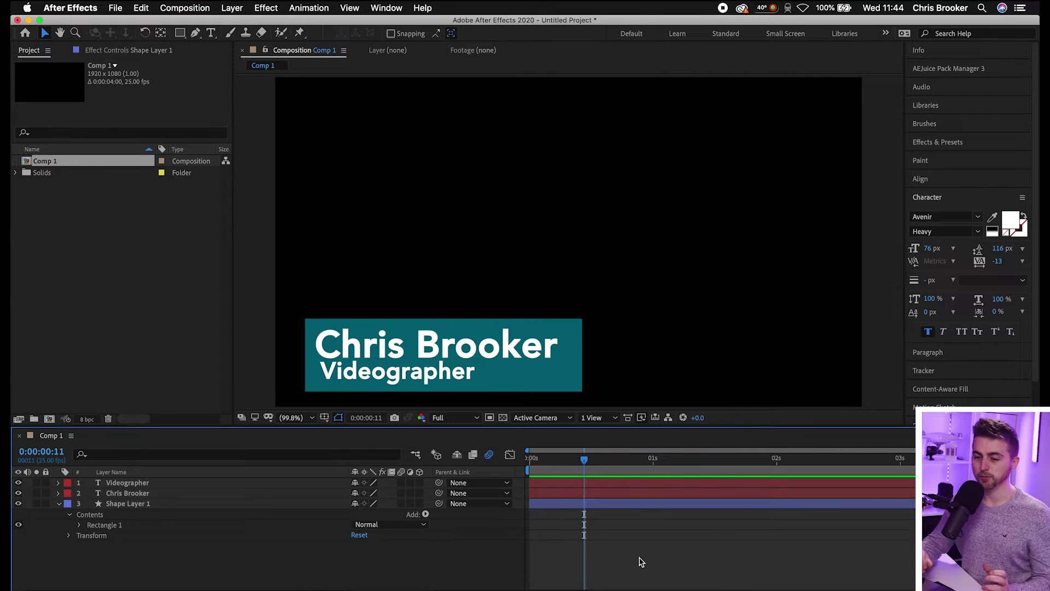
# Add a null object and parent the name title layer to Null 2
pyautogui.click(239, 10)
pyautogui.moveTo(262, 23)
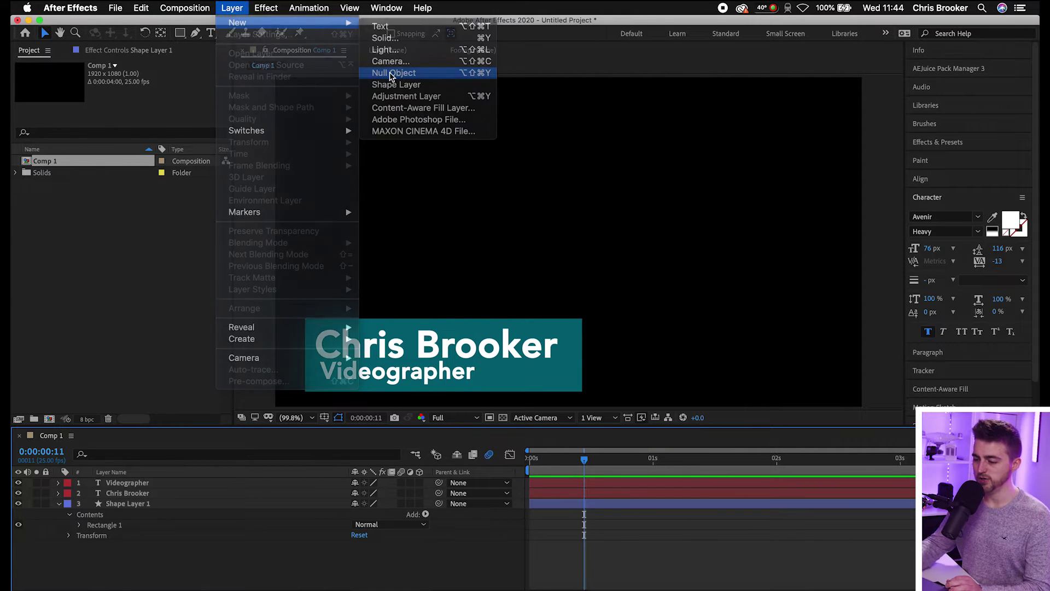
pyautogui.click(391, 76)
pyautogui.click(161, 504)
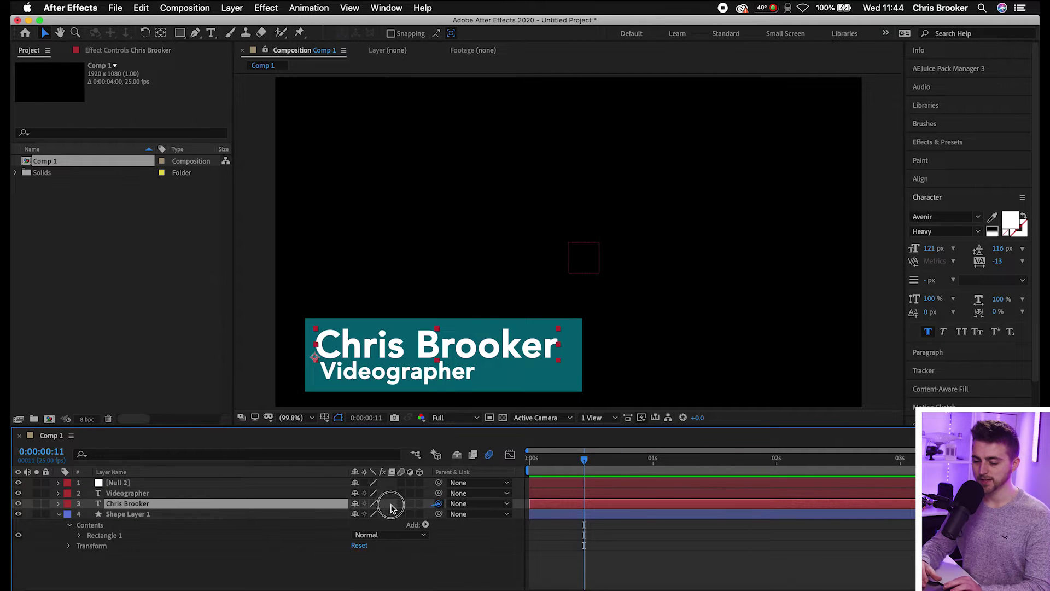
pyautogui.moveTo(391, 507); pyautogui.dragTo(155, 482)
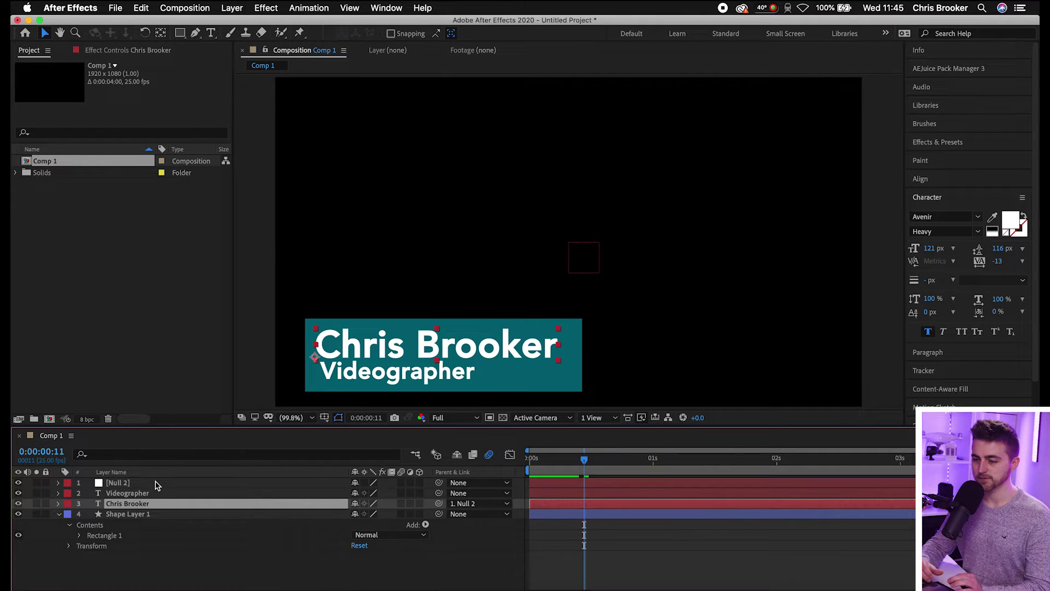
# Add a second null, move Null 3 to the top, and parent Videographer to it
pyautogui.click(232, 8)
pyautogui.moveTo(244, 22)
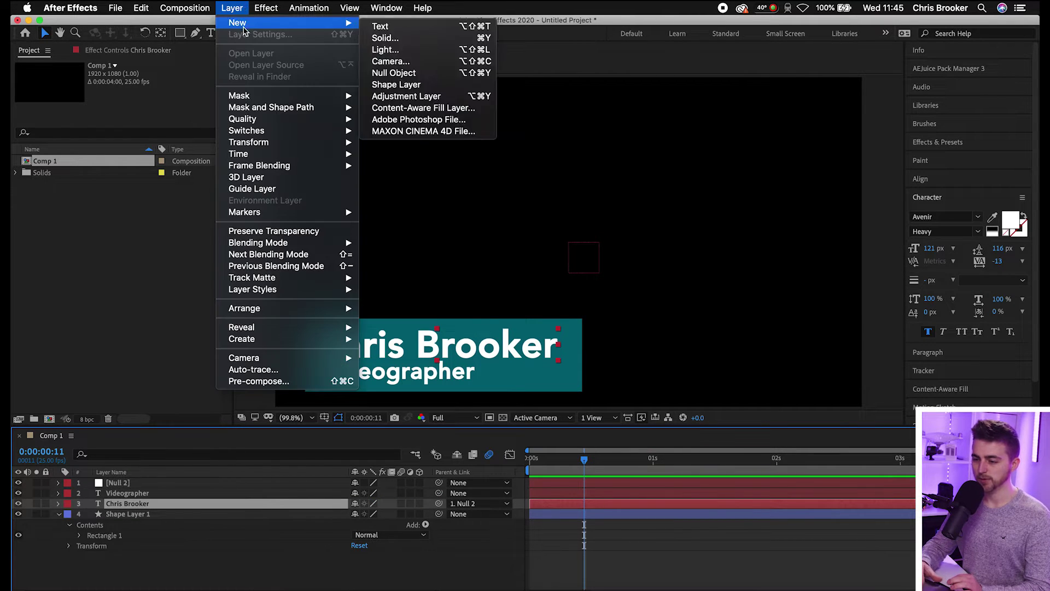
pyautogui.click(407, 75)
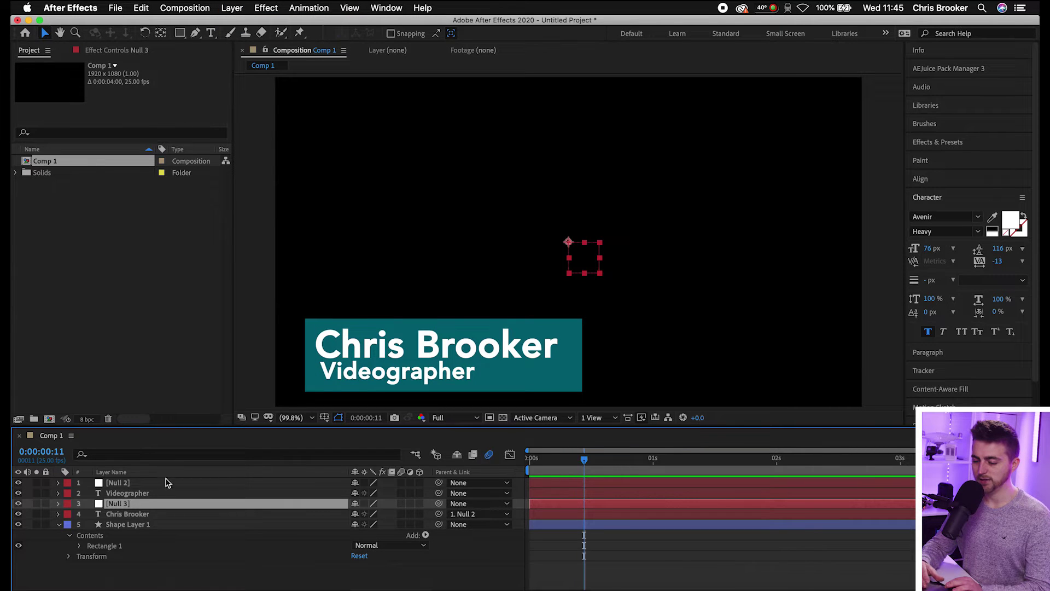
pyautogui.moveTo(138, 496); pyautogui.dragTo(133, 481)
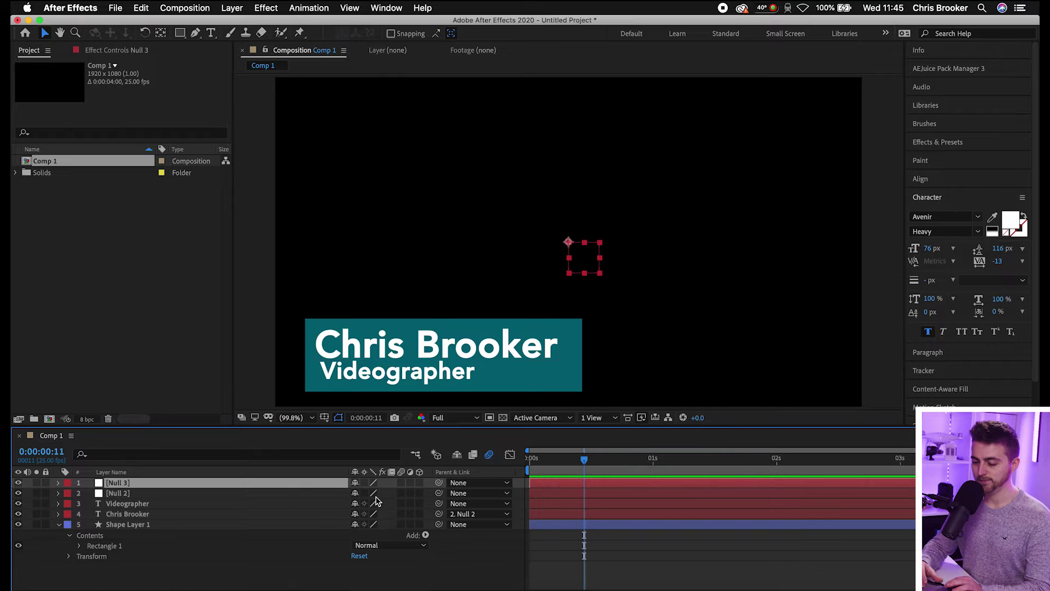
pyautogui.click(293, 498)
pyautogui.click(273, 505)
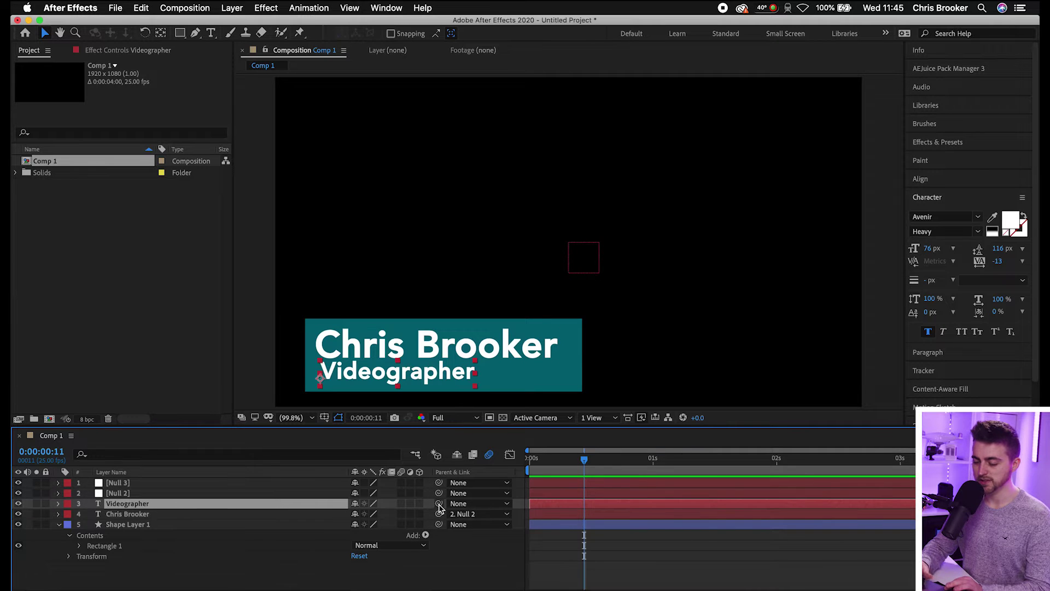
pyautogui.moveTo(440, 507); pyautogui.dragTo(196, 485)
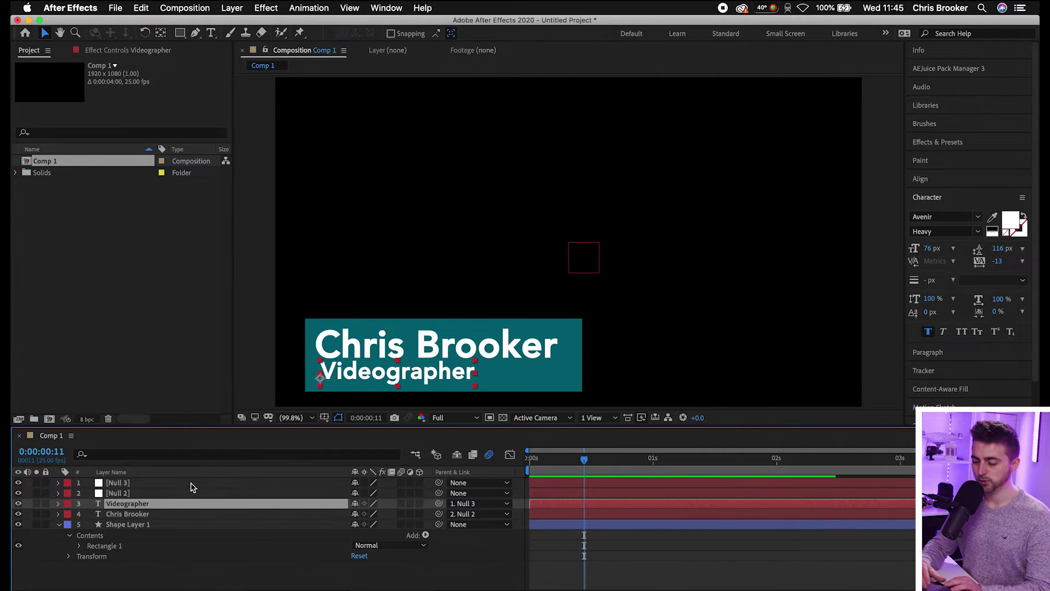
pyautogui.click(474, 509)
pyautogui.click(474, 508)
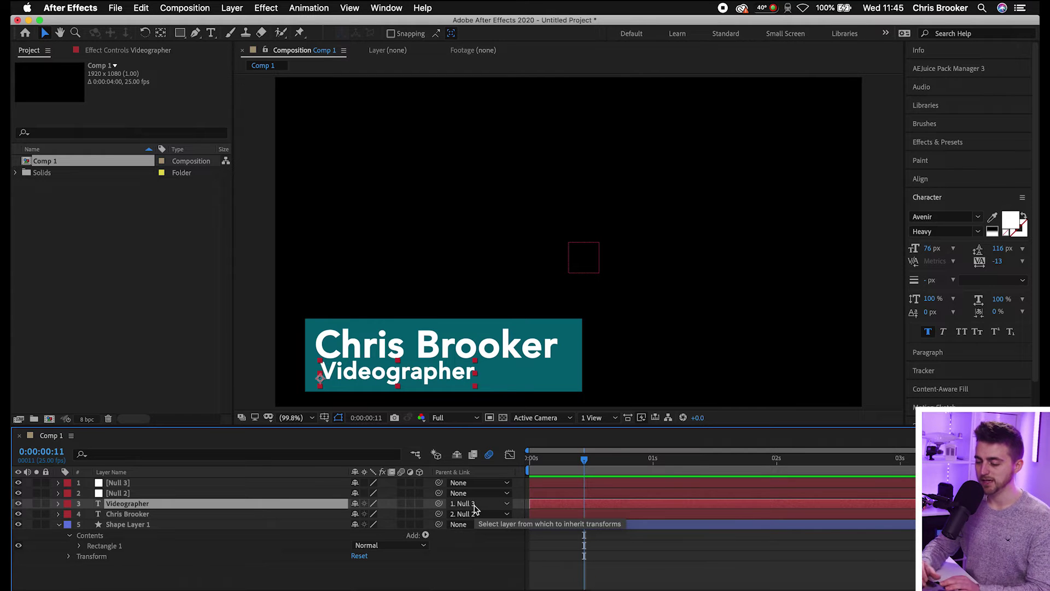
pyautogui.click(181, 573)
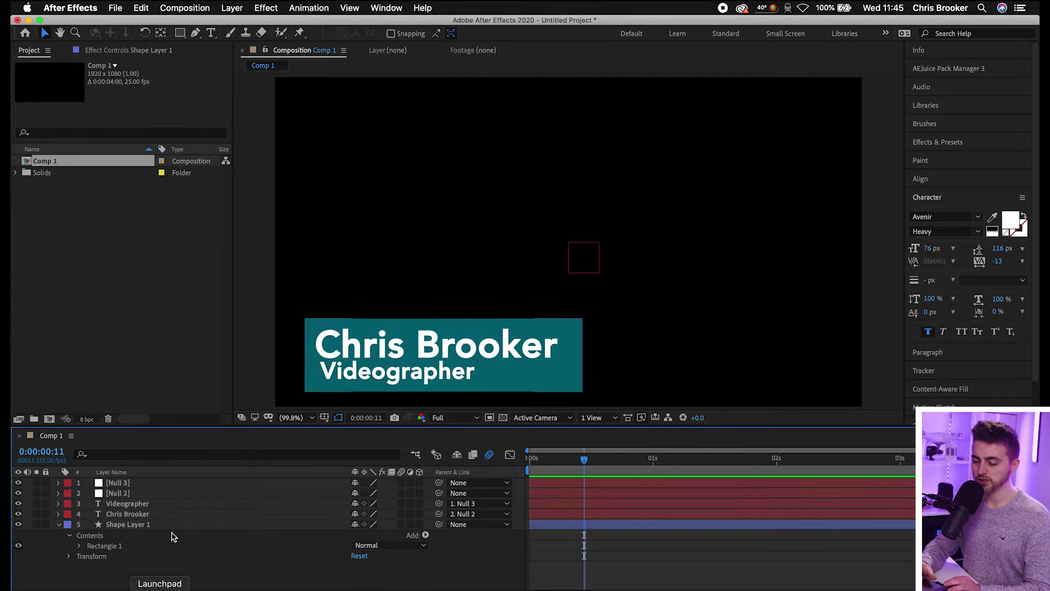
# Pre-compose Shape Layer 1 under the default name Shape Layer 1 Comp 1
pyautogui.click(148, 525)
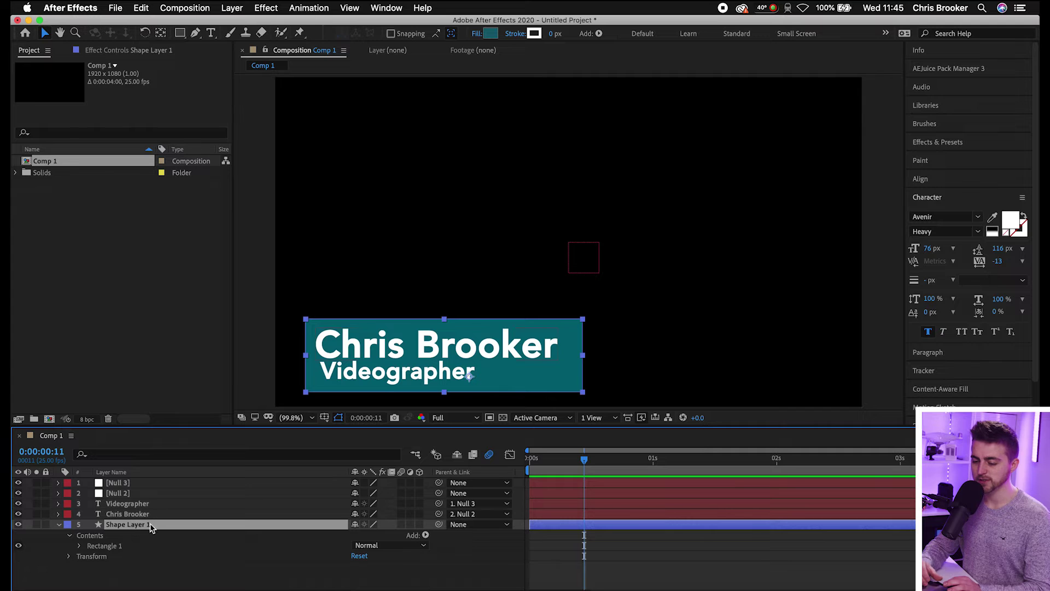
pyautogui.rightClick(139, 526)
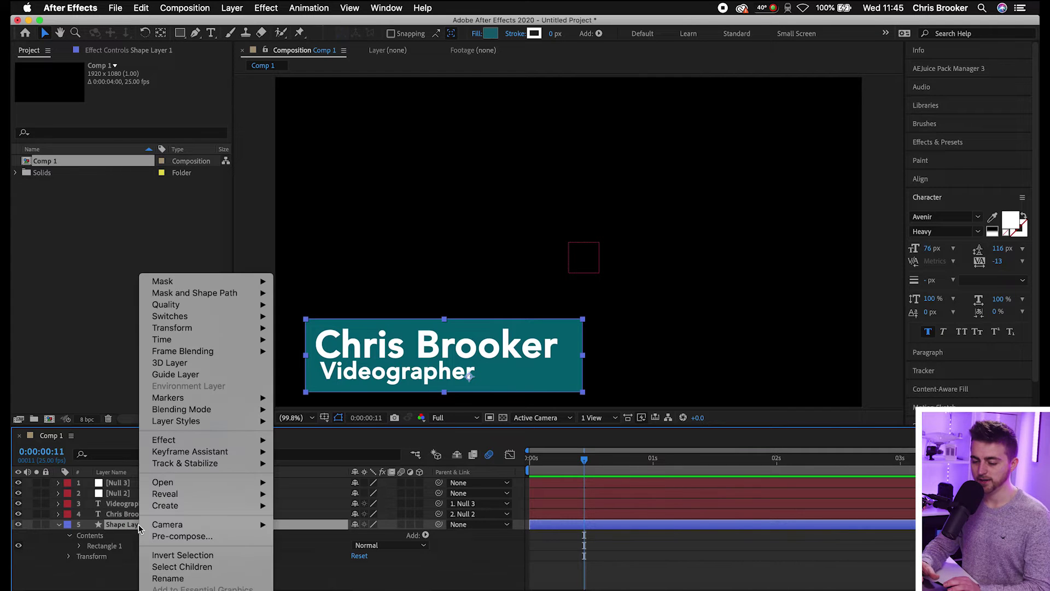
pyautogui.click(159, 538)
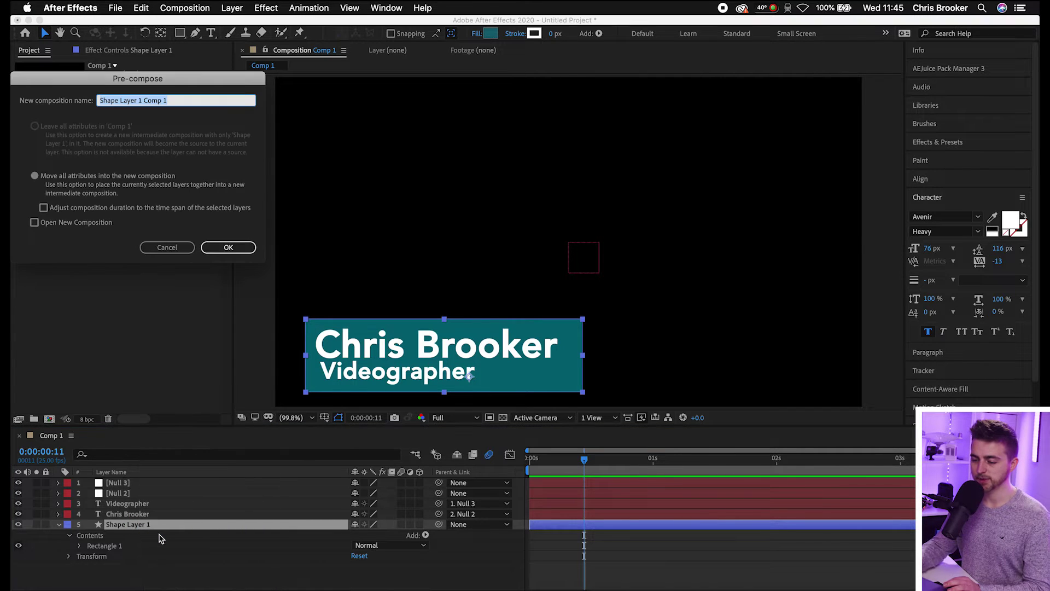
pyautogui.press('Return')
pyautogui.click(166, 503)
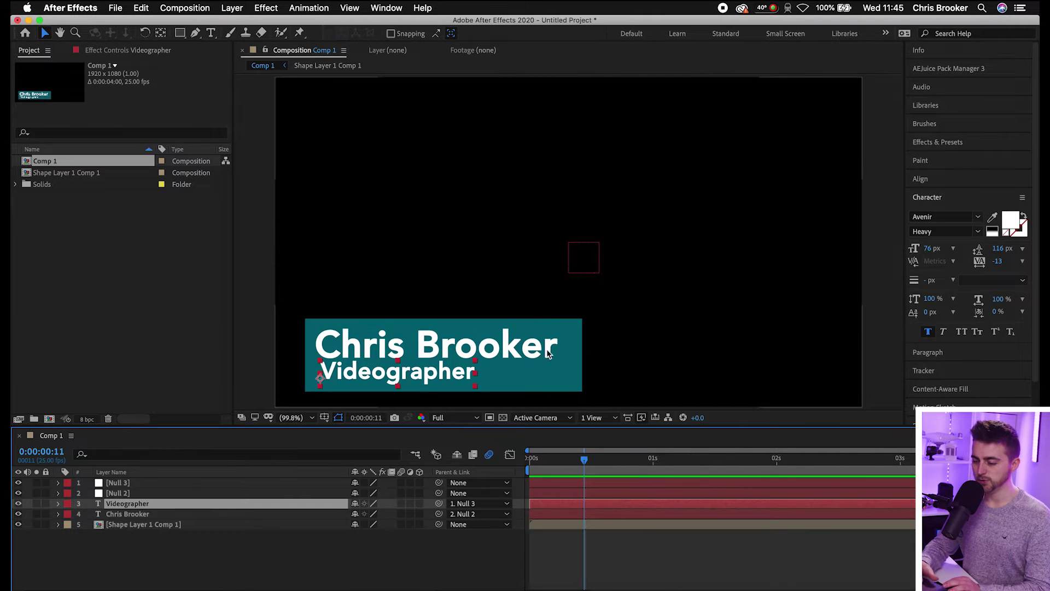
# Select Null 2 in the timeline and twirl open its Transform properties
pyautogui.click(448, 349)
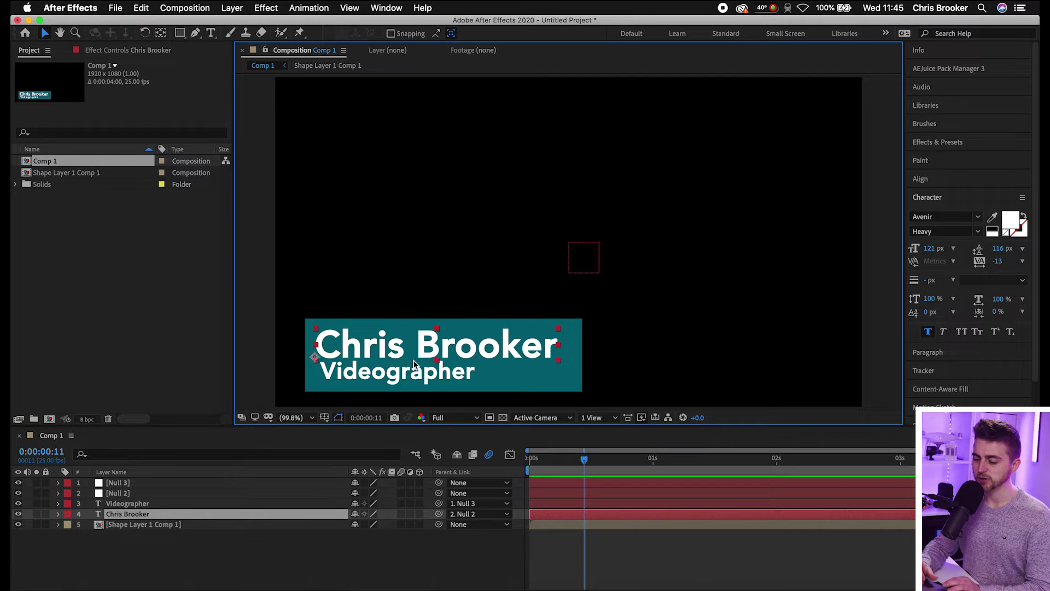
pyautogui.click(324, 368)
pyautogui.click(316, 344)
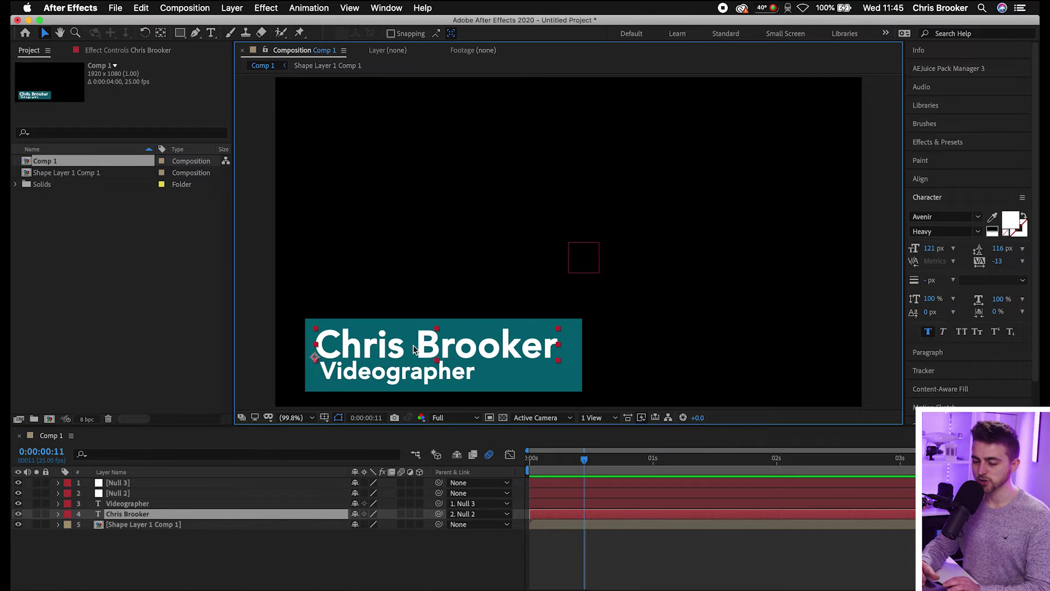
pyautogui.click(130, 503)
pyautogui.click(136, 522)
pyautogui.click(140, 504)
pyautogui.click(128, 514)
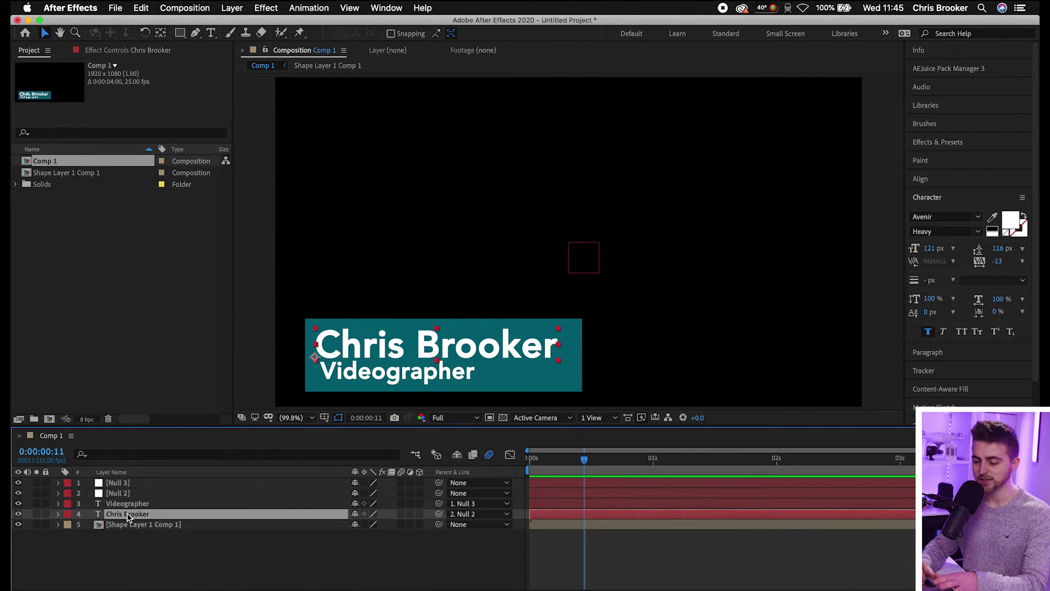
pyautogui.click(127, 494)
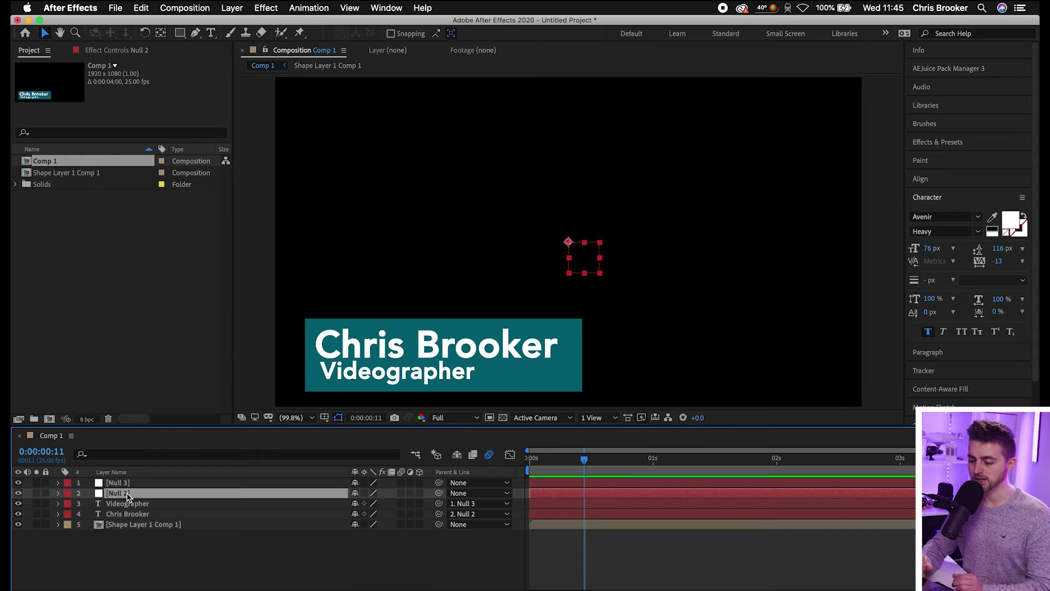
pyautogui.click(59, 494)
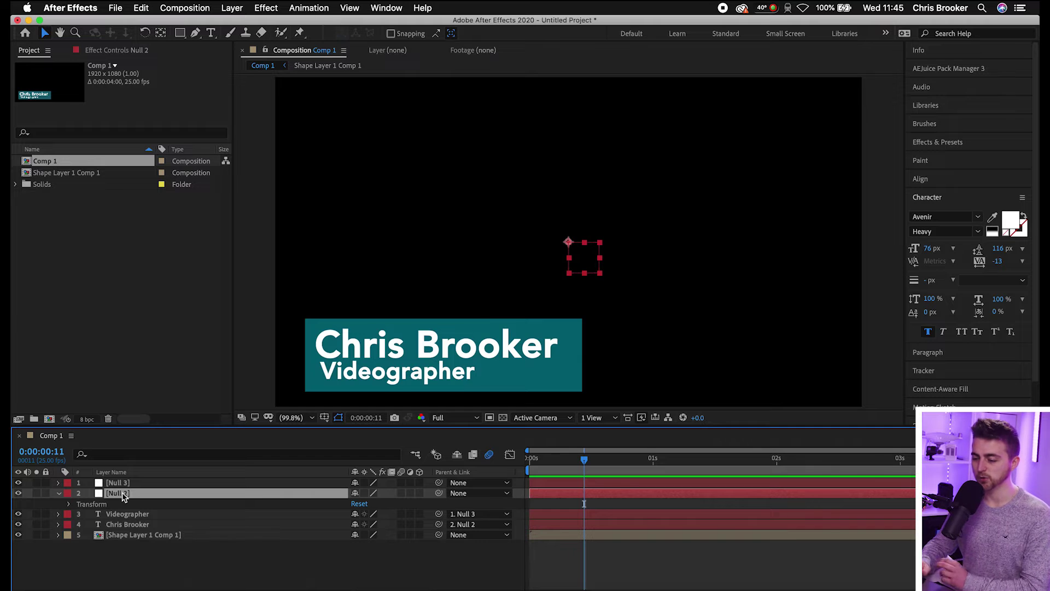
# Keyframe Null 2's Position, moving it to X -33 at frame 1
pyautogui.click(69, 504)
pyautogui.moveTo(579, 469); pyautogui.dragTo(544, 464)
pyautogui.press('pagedown')
pyautogui.press('pagedown')
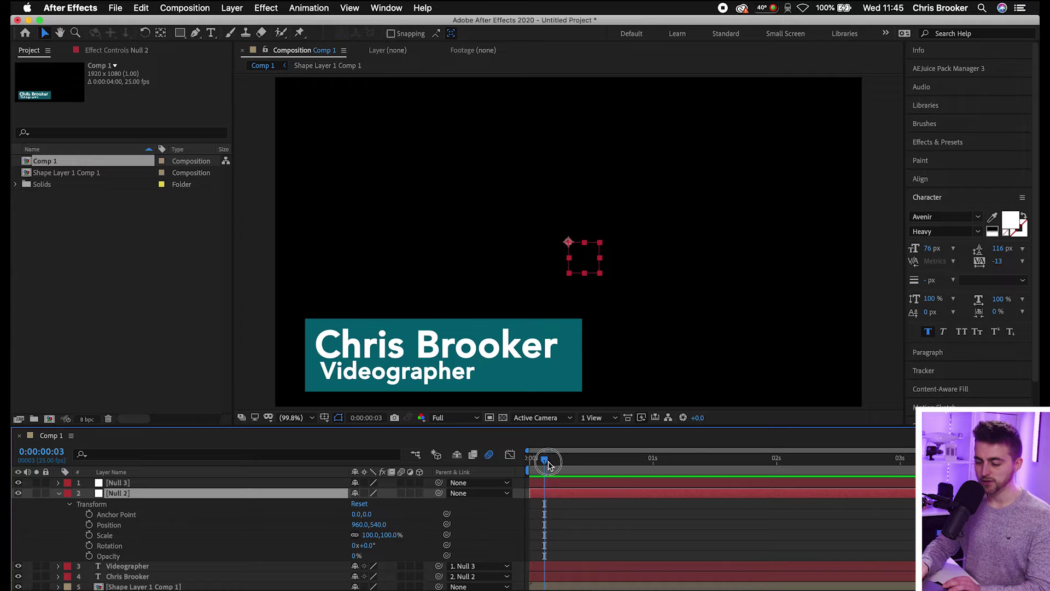
pyautogui.click(89, 525)
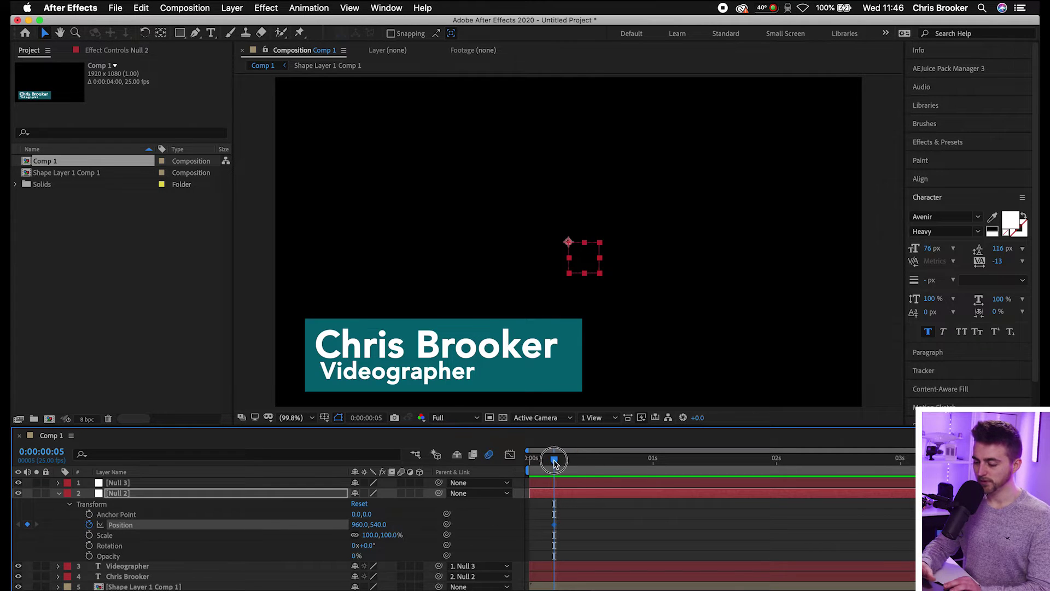
pyautogui.moveTo(554, 463); pyautogui.dragTo(535, 462)
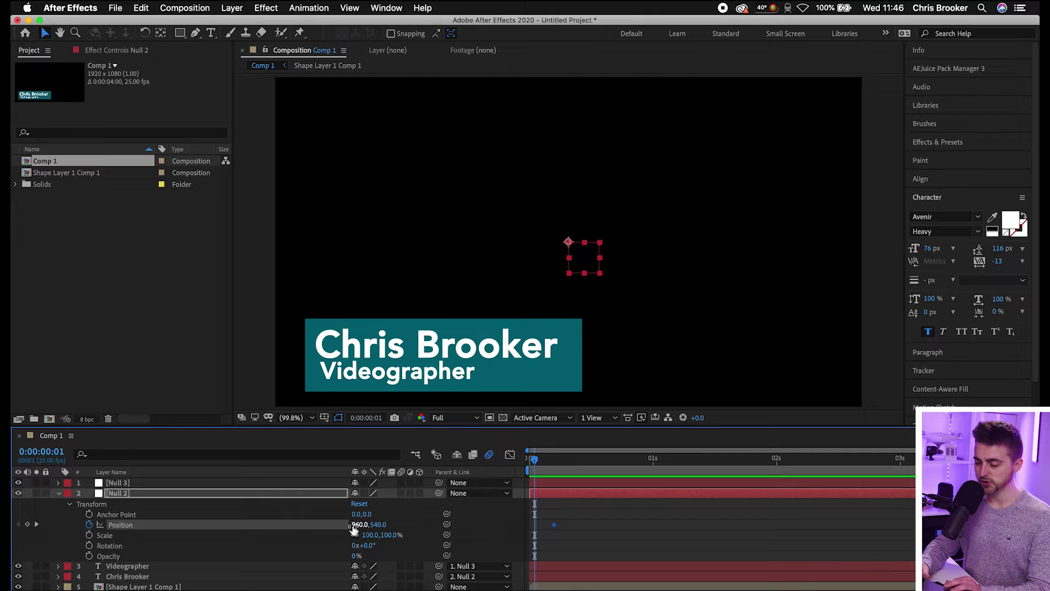
pyautogui.moveTo(353, 527); pyautogui.dragTo(244, 525)
# Preview the slide-in and shift the end Position keyframe to about frame 11
pyautogui.press('space')
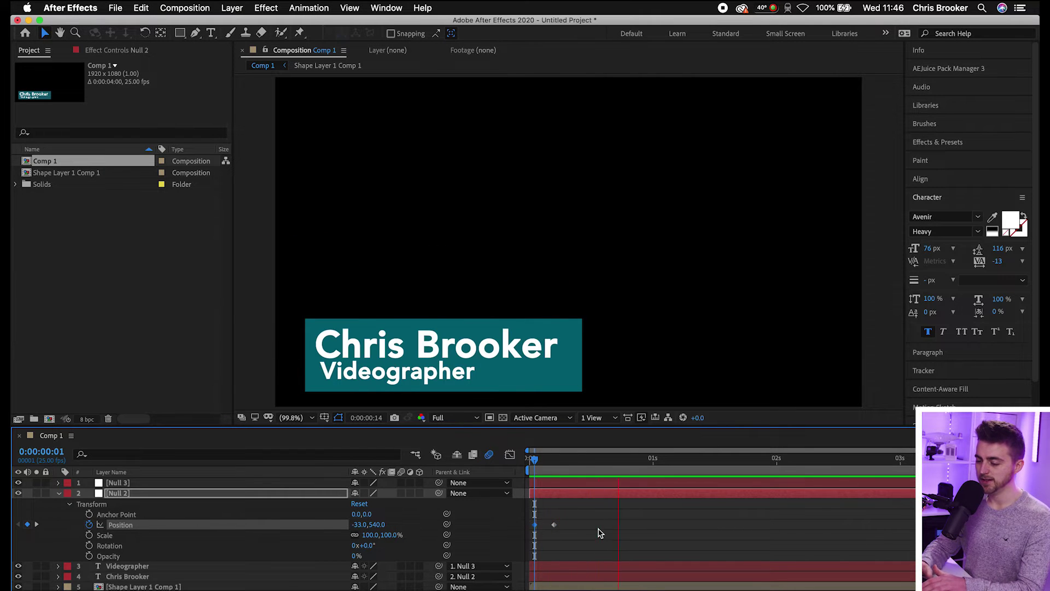
pyautogui.click(554, 524)
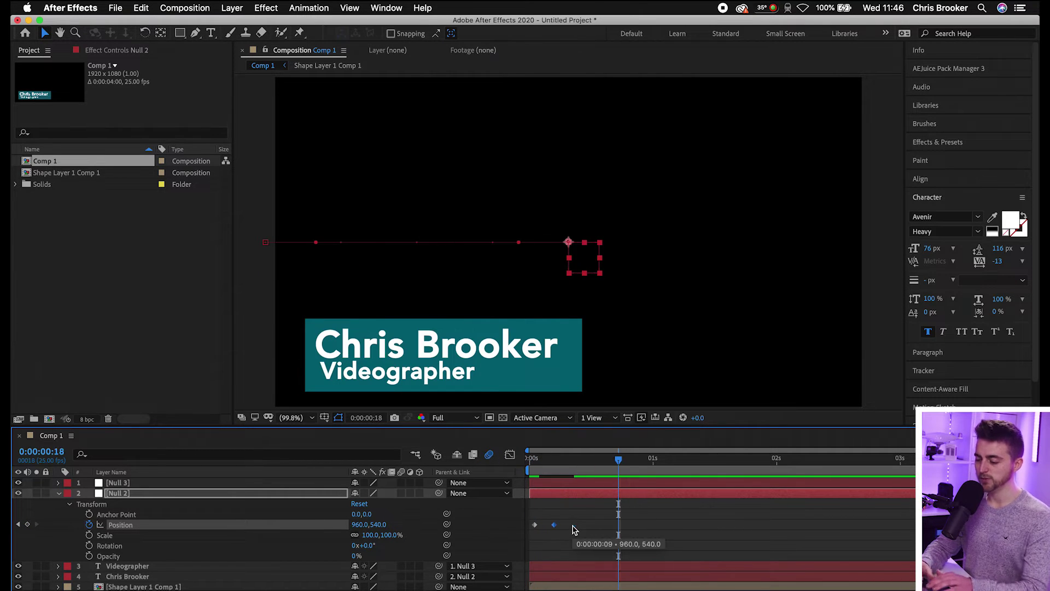
pyautogui.moveTo(555, 525); pyautogui.dragTo(584, 524)
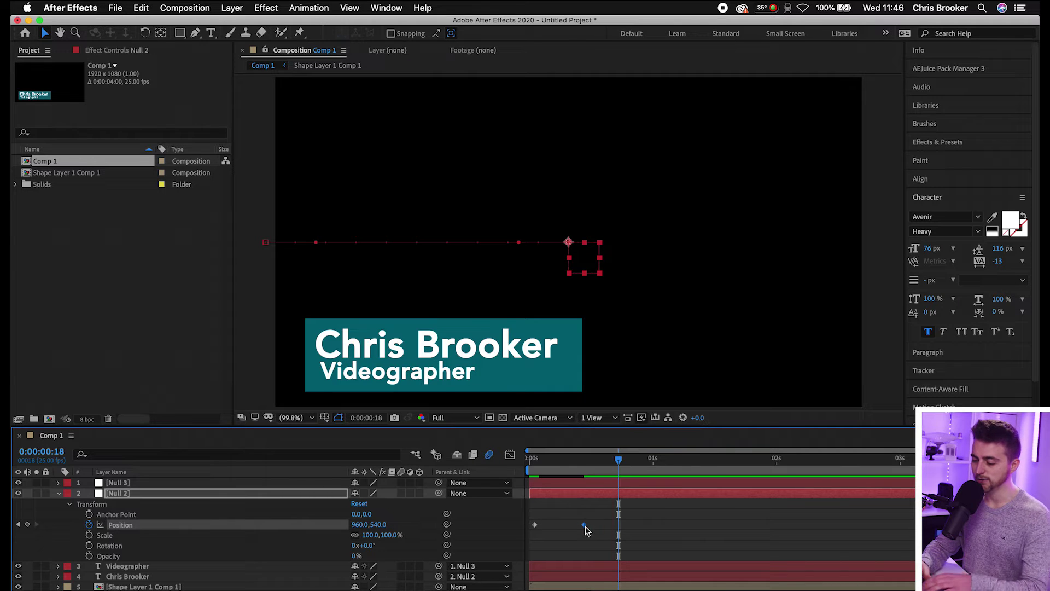
pyautogui.click(530, 459)
pyautogui.press('space')
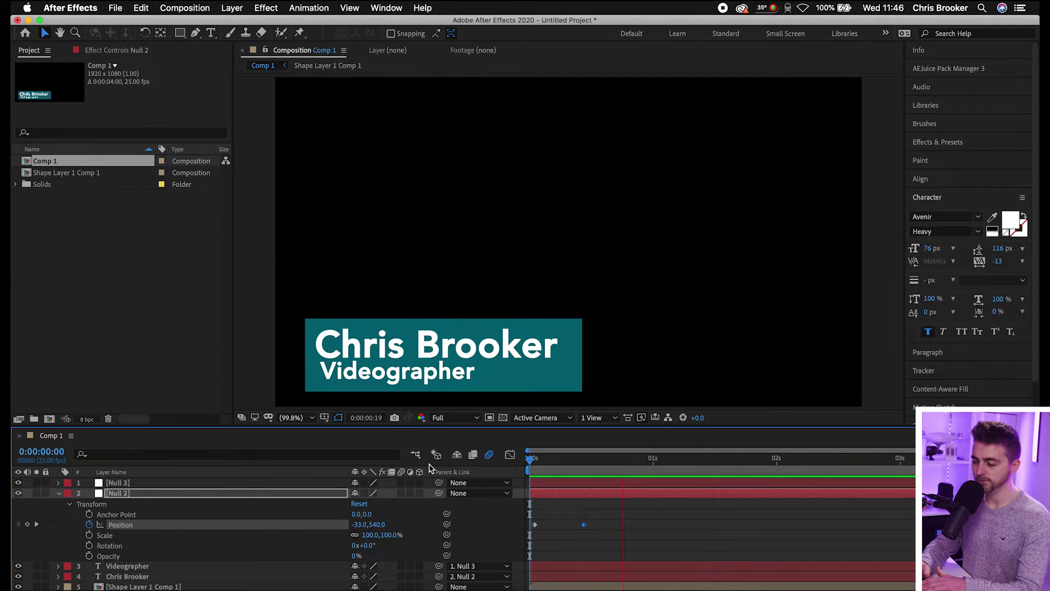
pyautogui.press('space')
# Add an overshoot Position keyframe on Null 2 around frame 12 and preview
pyautogui.moveTo(591, 459); pyautogui.dragTo(633, 460)
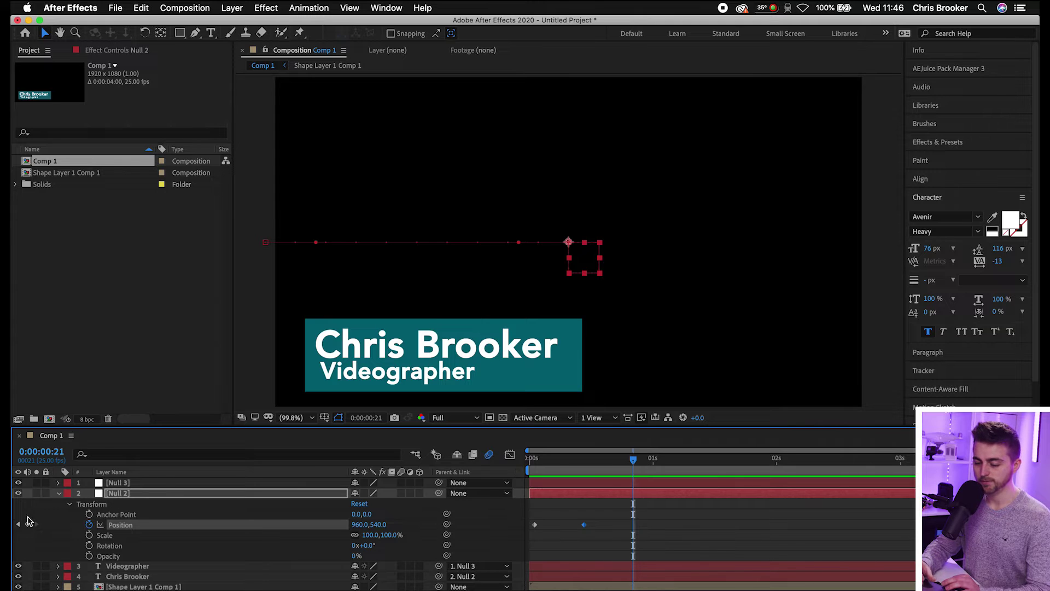
pyautogui.moveTo(608, 465); pyautogui.dragTo(584, 464)
pyautogui.moveTo(358, 525); pyautogui.dragTo(427, 525)
pyautogui.press('Home')
pyautogui.press('space')
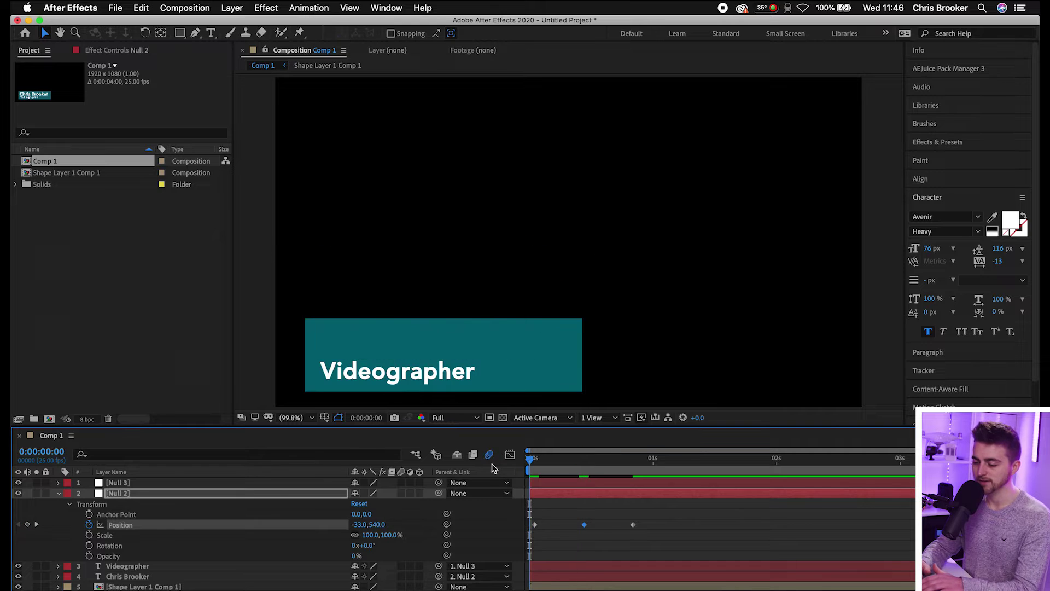
pyautogui.click(615, 482)
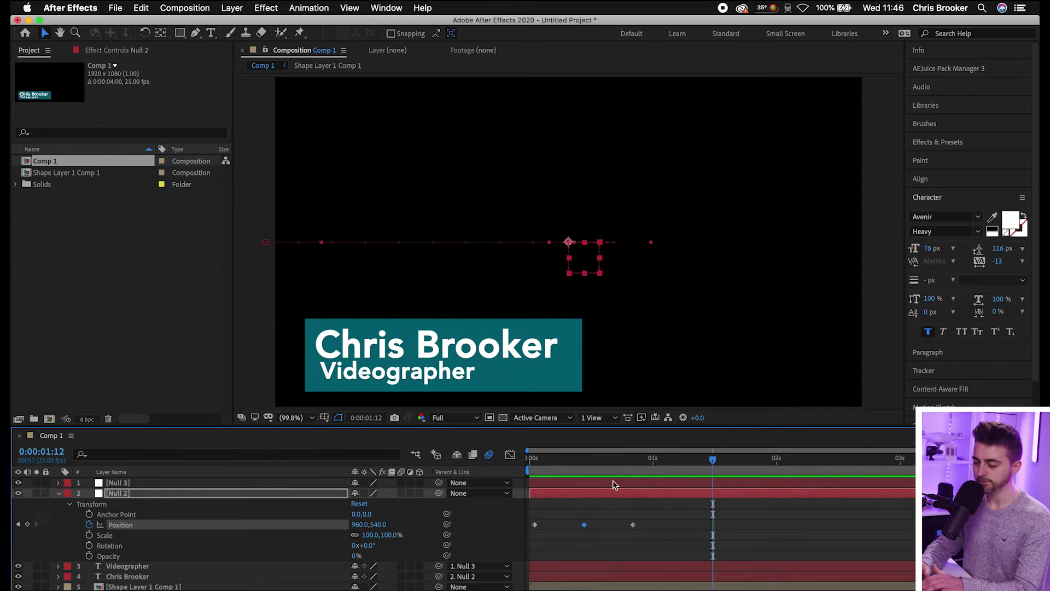
pyautogui.press('space')
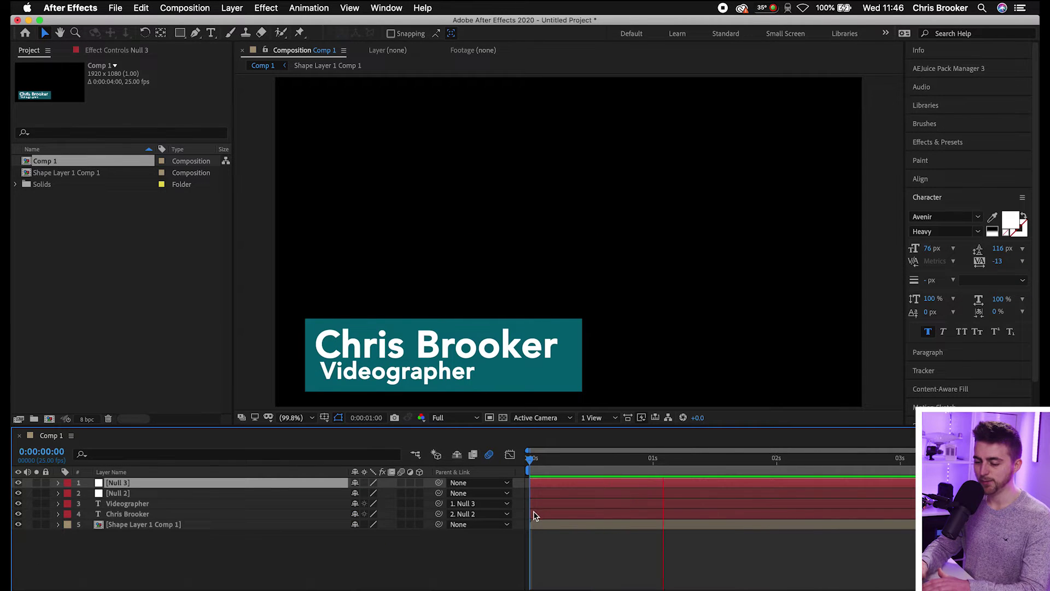
# Keyframe Null 3's Scale at 100% and set it to 0% at frame 17, growing to frame 23
pyautogui.press('space')
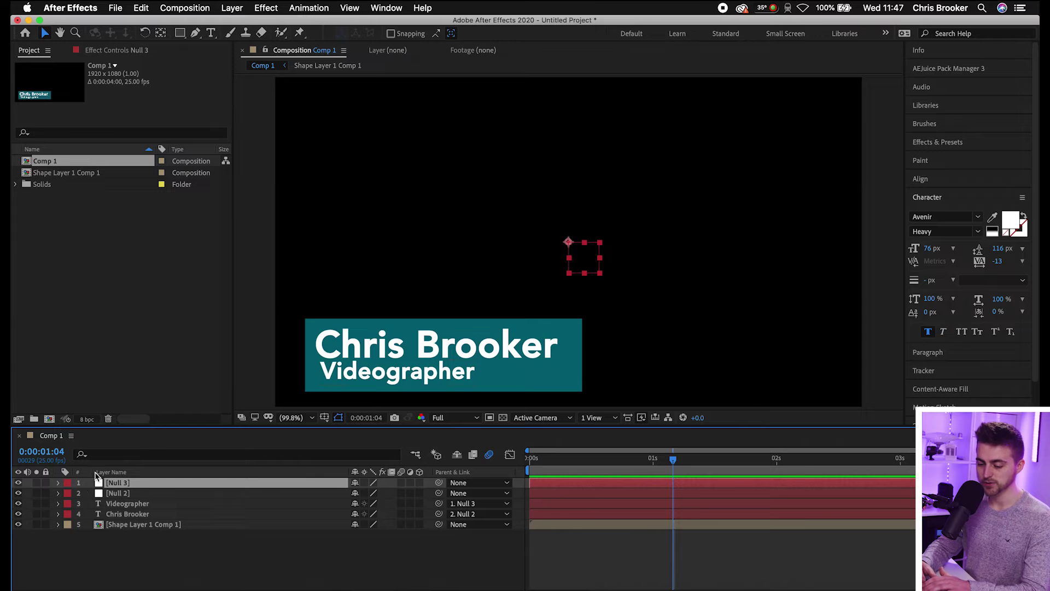
pyautogui.click(58, 484)
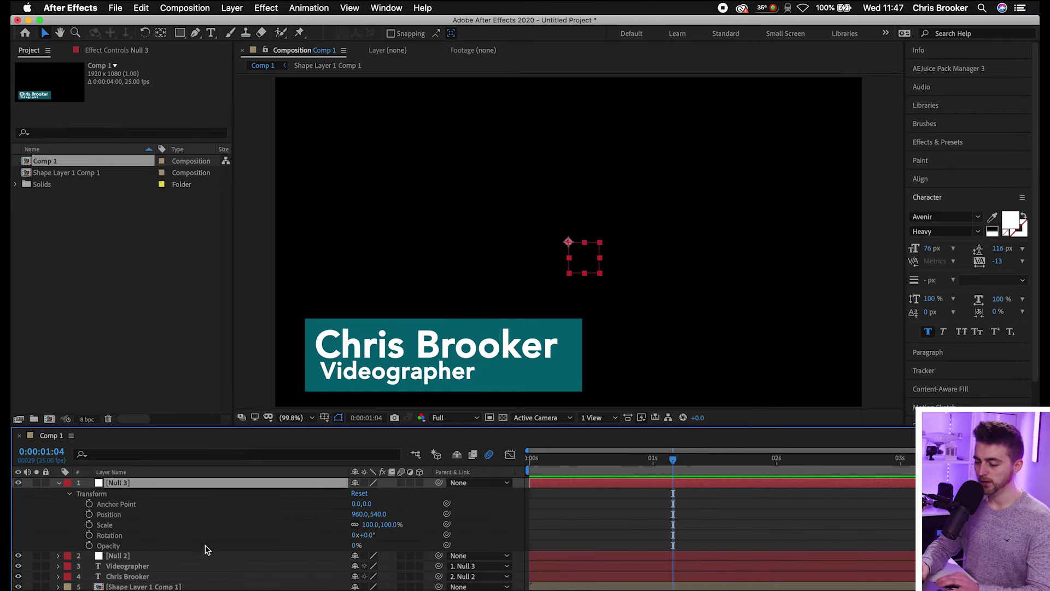
pyautogui.moveTo(528, 469); pyautogui.dragTo(642, 479)
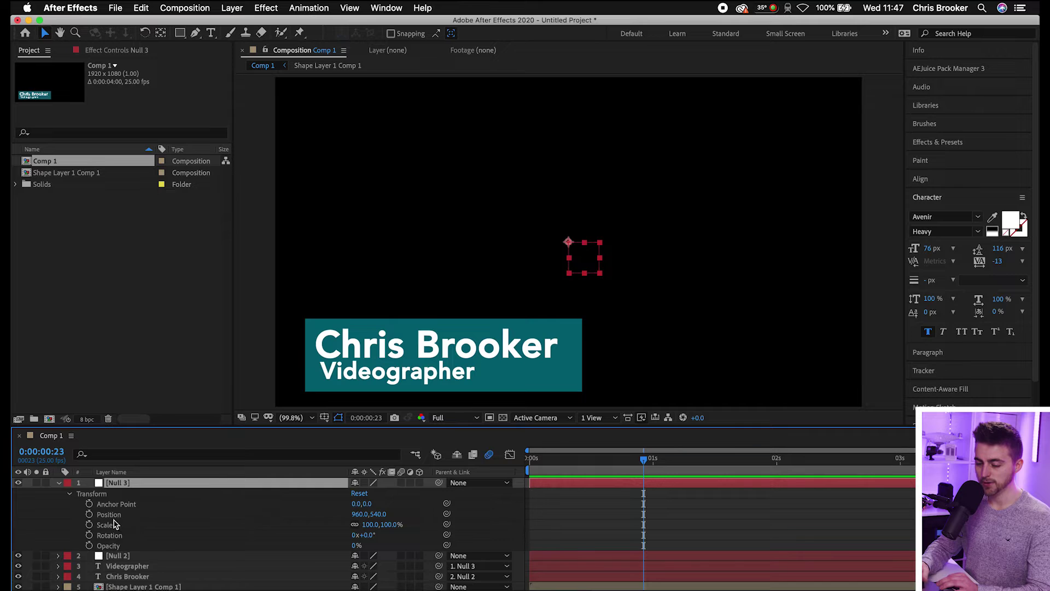
pyautogui.click(89, 525)
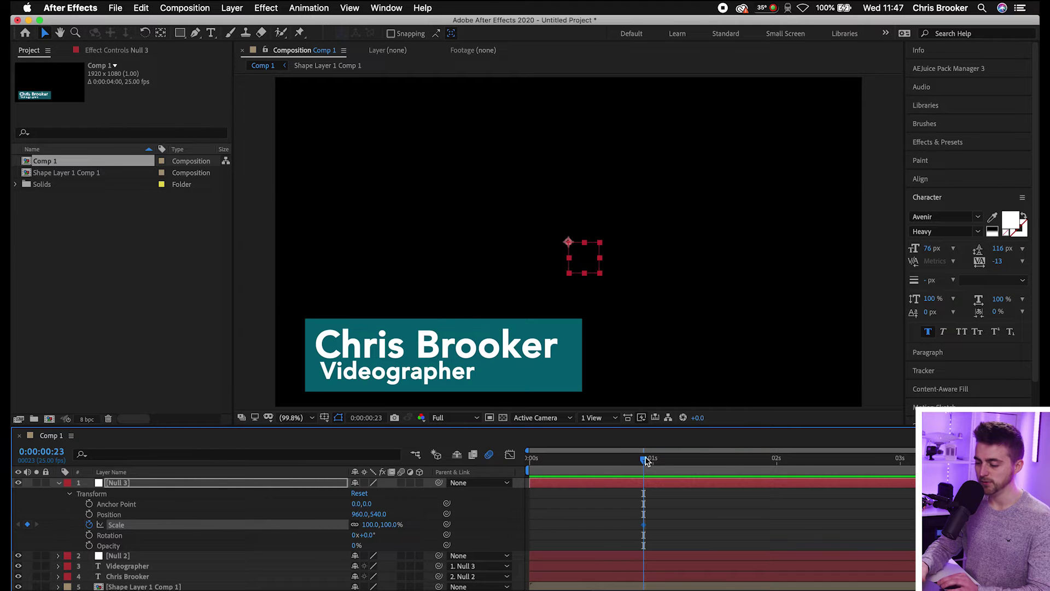
pyautogui.moveTo(644, 461); pyautogui.dragTo(618, 466)
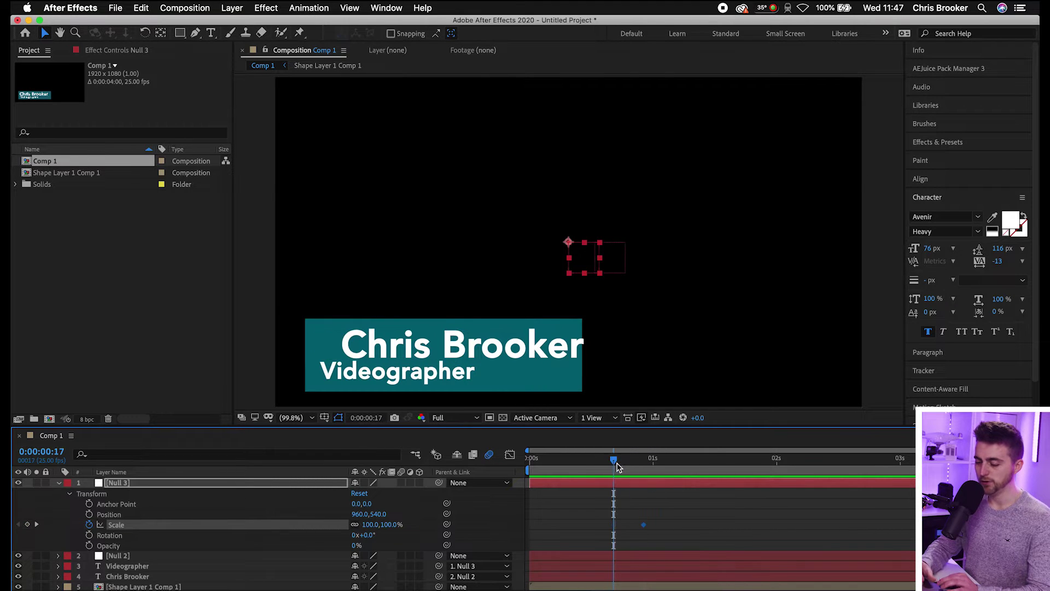
pyautogui.click(383, 525)
pyautogui.write('00')
pyautogui.press('Return')
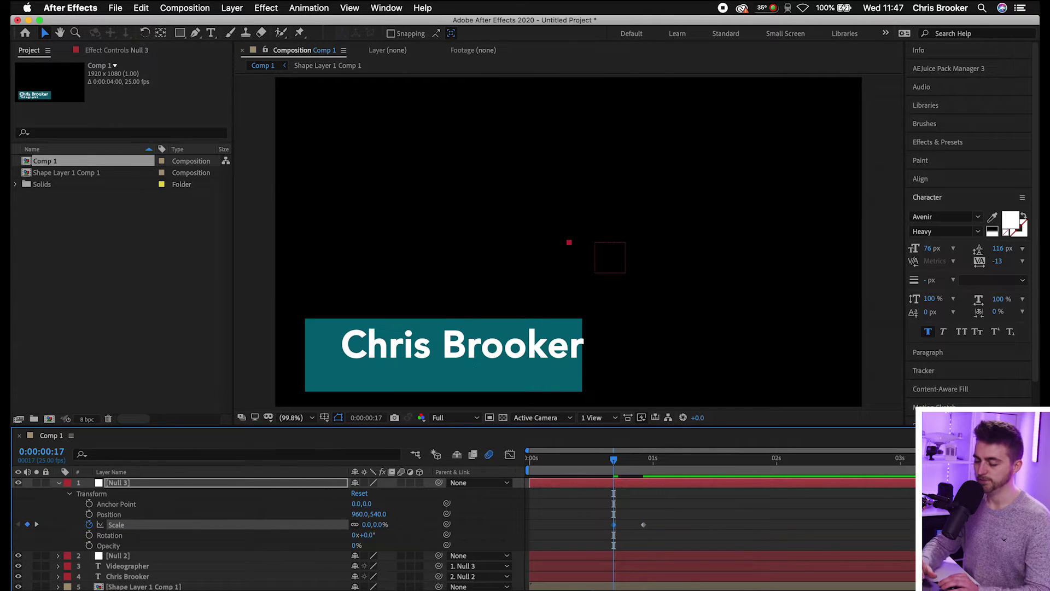
pyautogui.click(589, 471)
pyautogui.moveTo(606, 474)
pyautogui.mouseDown()
pyautogui.moveTo(639, 473)
pyautogui.moveTo(626, 473)
pyautogui.mouseUp()
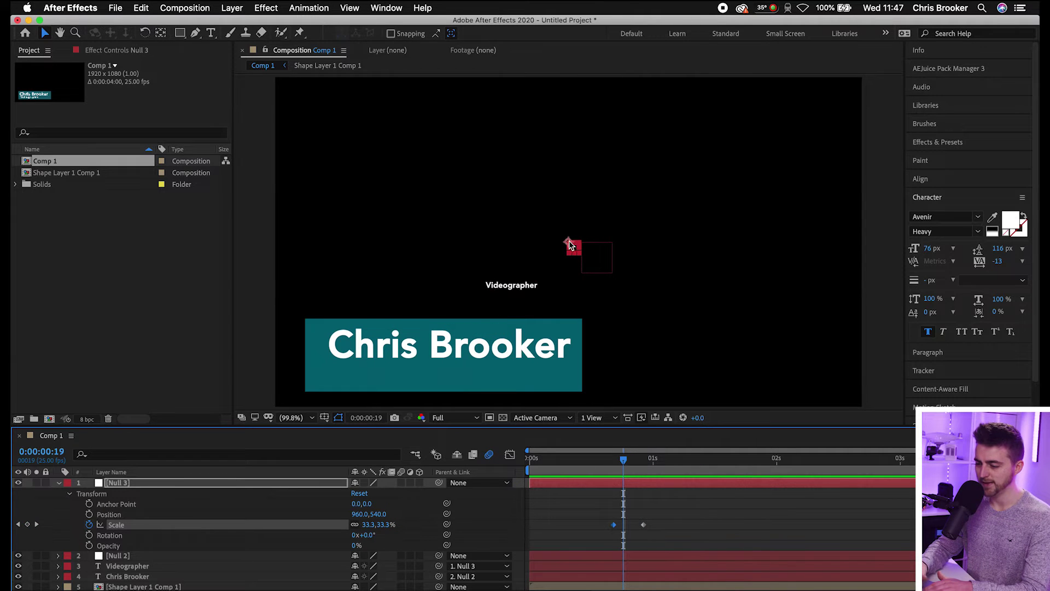
pyautogui.moveTo(625, 459); pyautogui.dragTo(643, 459)
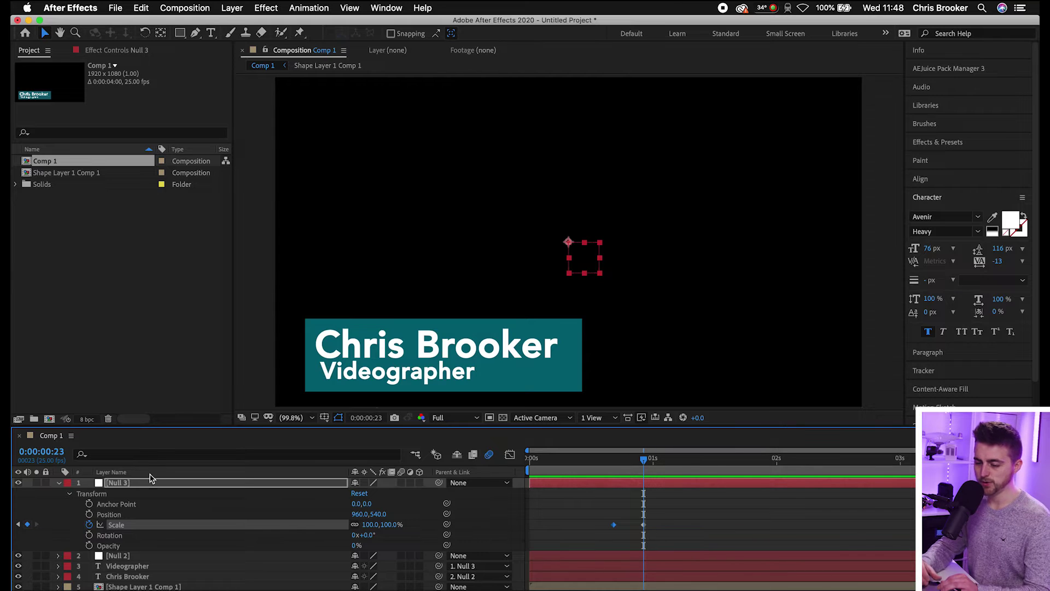
# Move Null 3 onto the title, set its anchor point to -548,418, and preview the scale-in
pyautogui.click(120, 504)
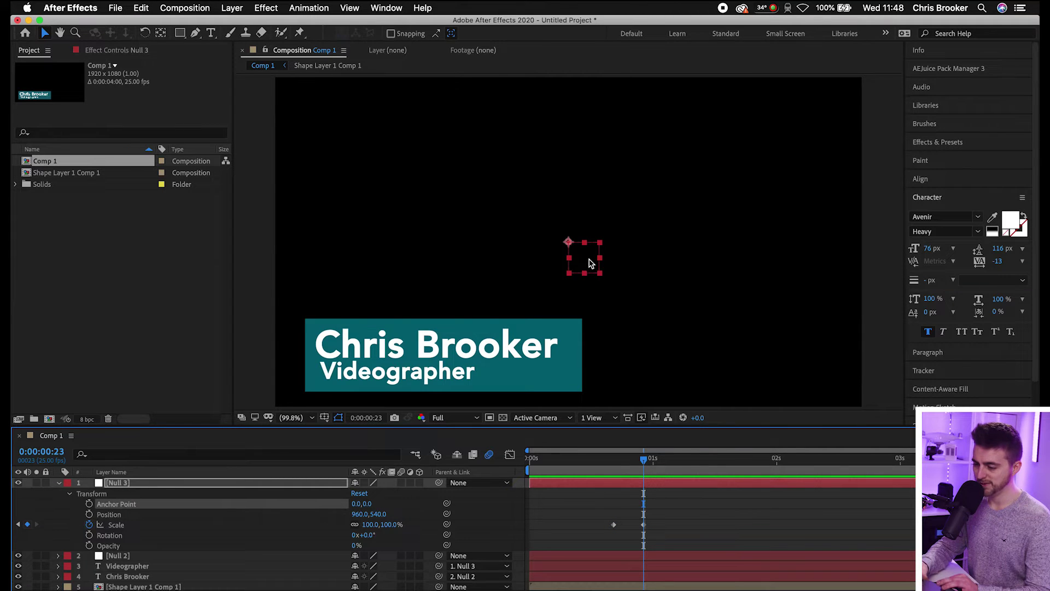
pyautogui.moveTo(580, 271); pyautogui.dragTo(408, 406)
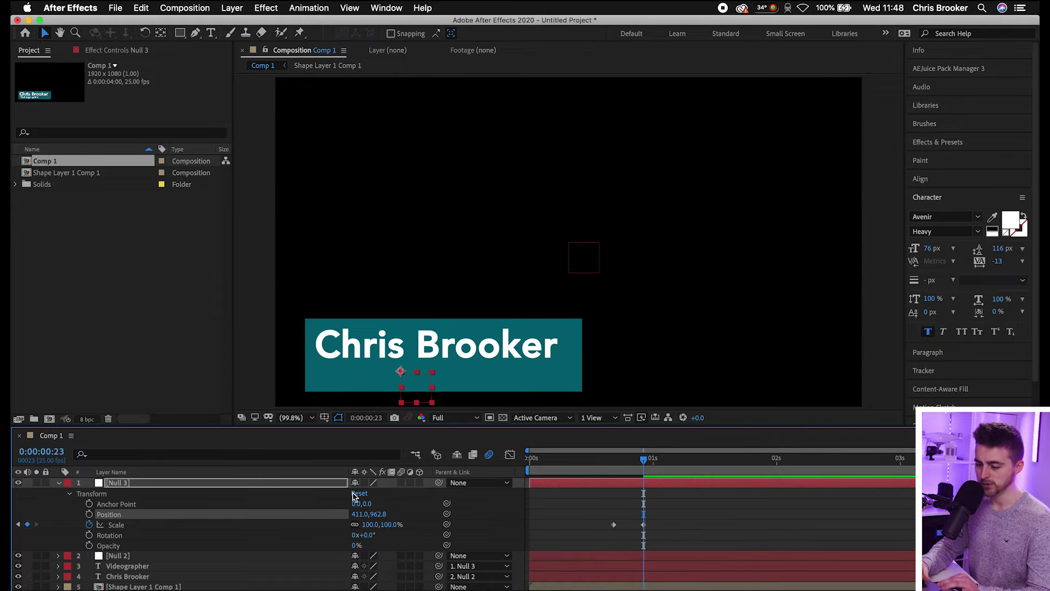
pyautogui.moveTo(355, 506); pyautogui.dragTo(27, 524)
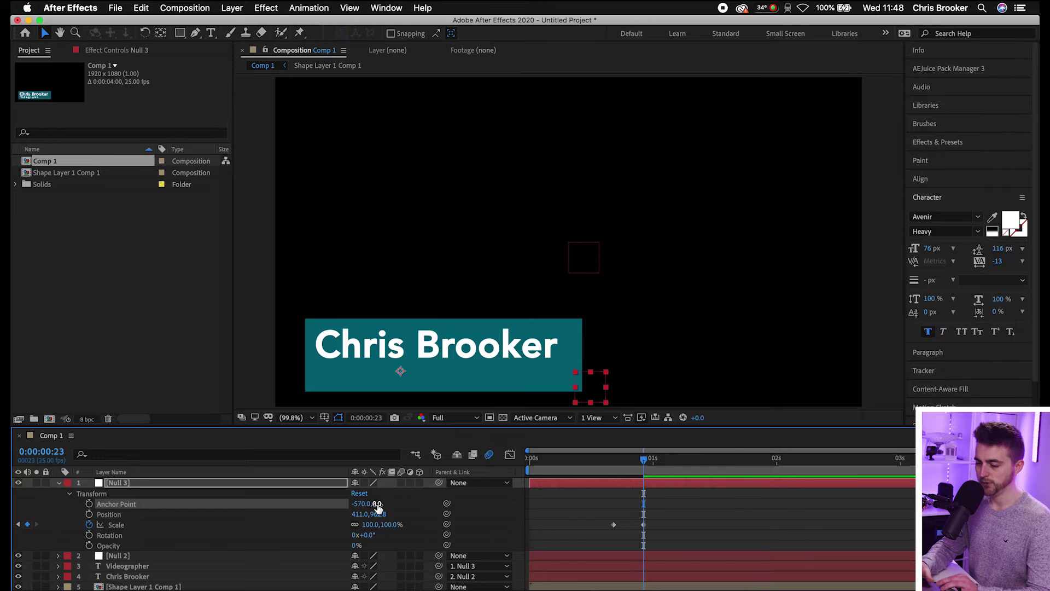
pyautogui.moveTo(378, 506); pyautogui.dragTo(713, 426)
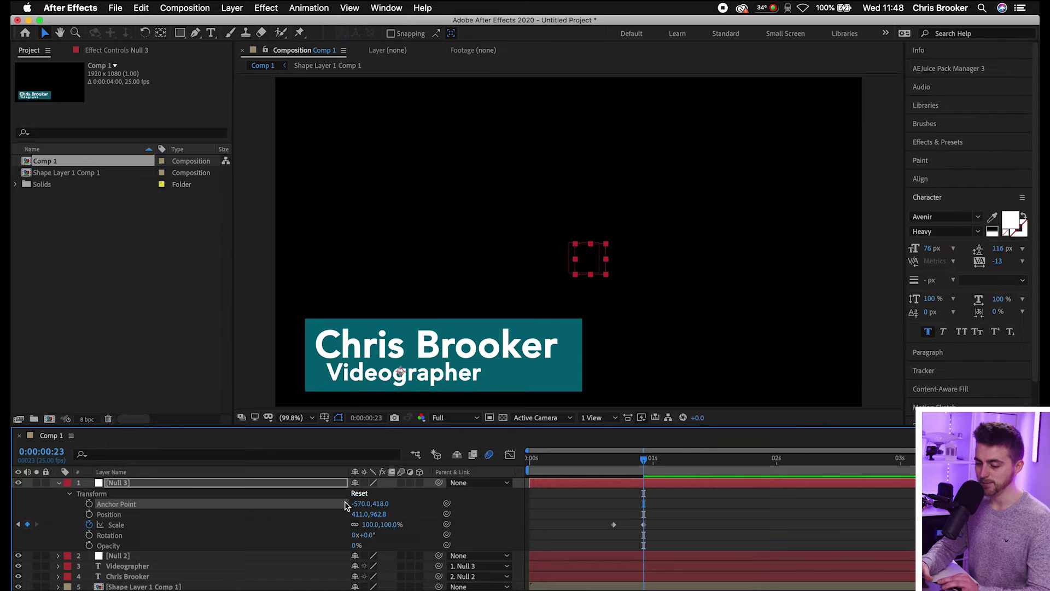
pyautogui.moveTo(356, 506); pyautogui.dragTo(346, 506)
pyautogui.moveTo(643, 462); pyautogui.dragTo(604, 469)
pyautogui.press('space')
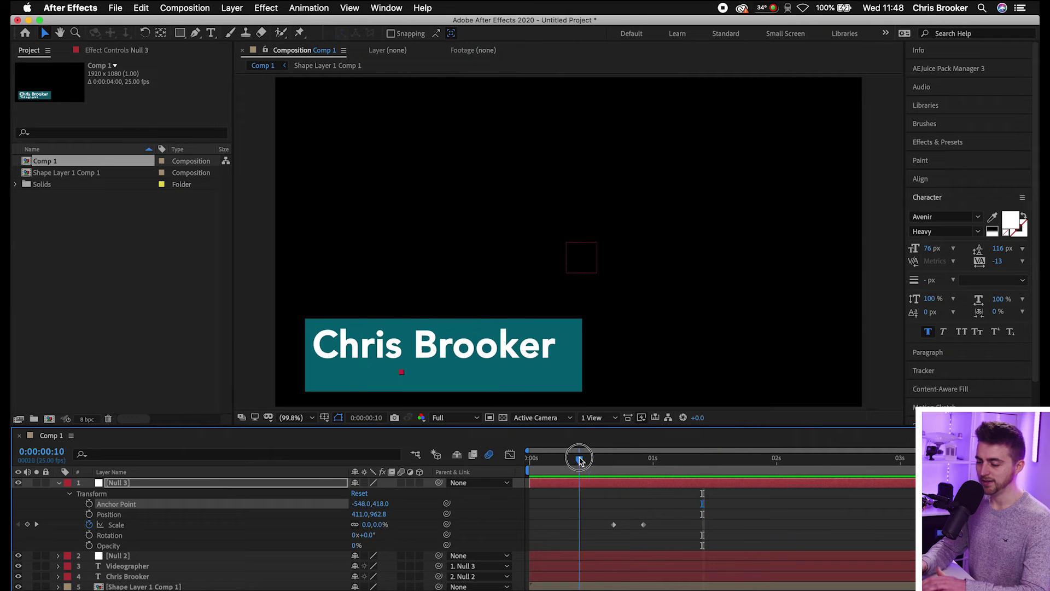
# Keyframe Null 3's scale at 0:00:01:04 and raise the frame 23 keyframe to 124% for overshoot
pyautogui.click(579, 460)
pyautogui.moveTo(579, 461); pyautogui.dragTo(643, 461)
pyautogui.click(28, 524)
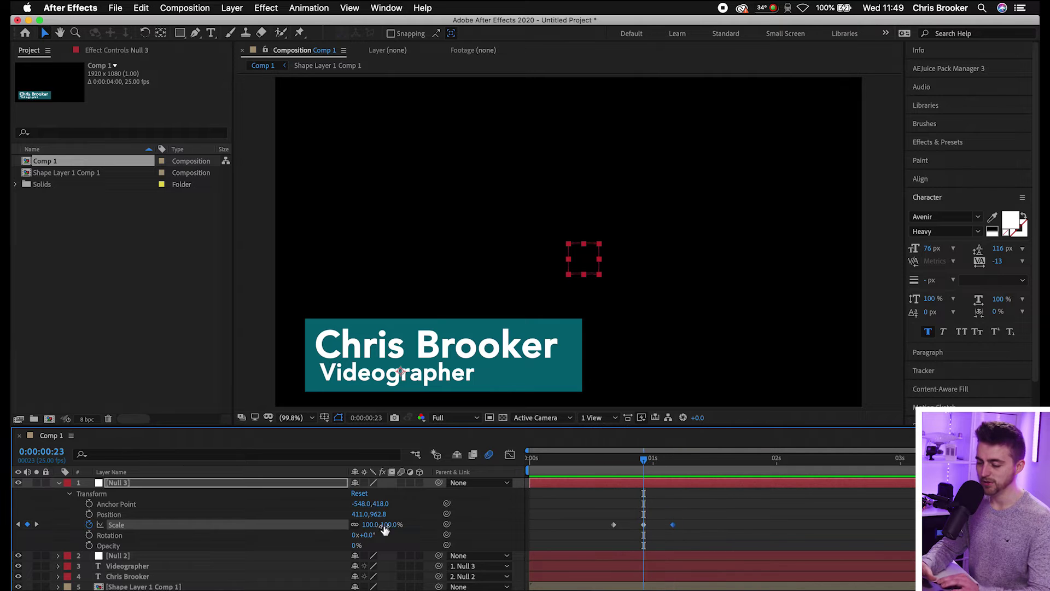
pyautogui.moveTo(369, 525); pyautogui.dragTo(382, 523)
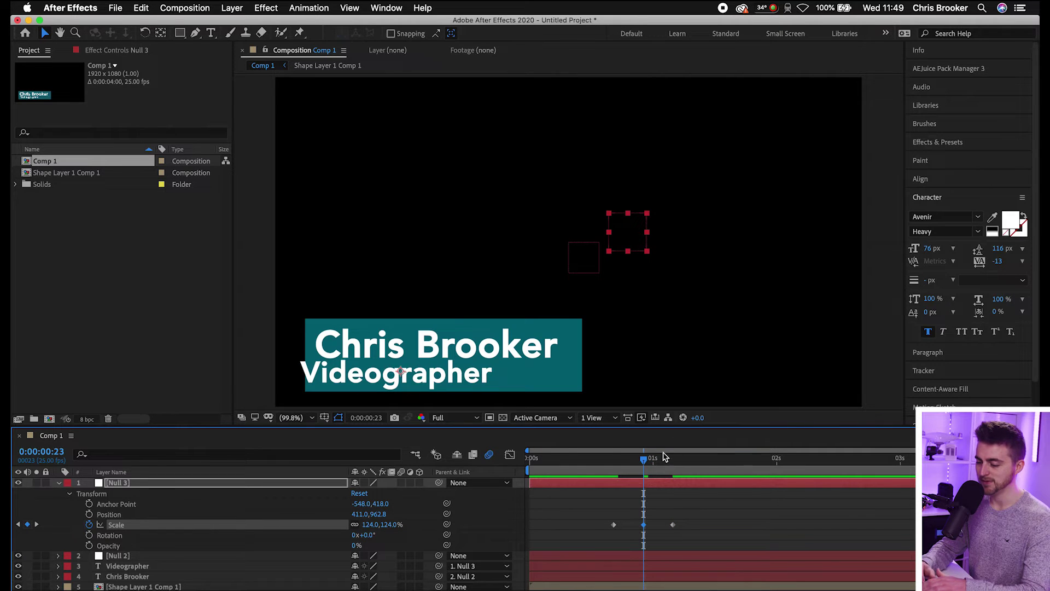
# Preview the overshoot, then collapse Null 3 and select Shape Layer 1 Comp 1
pyautogui.moveTo(536, 458); pyautogui.dragTo(476, 457)
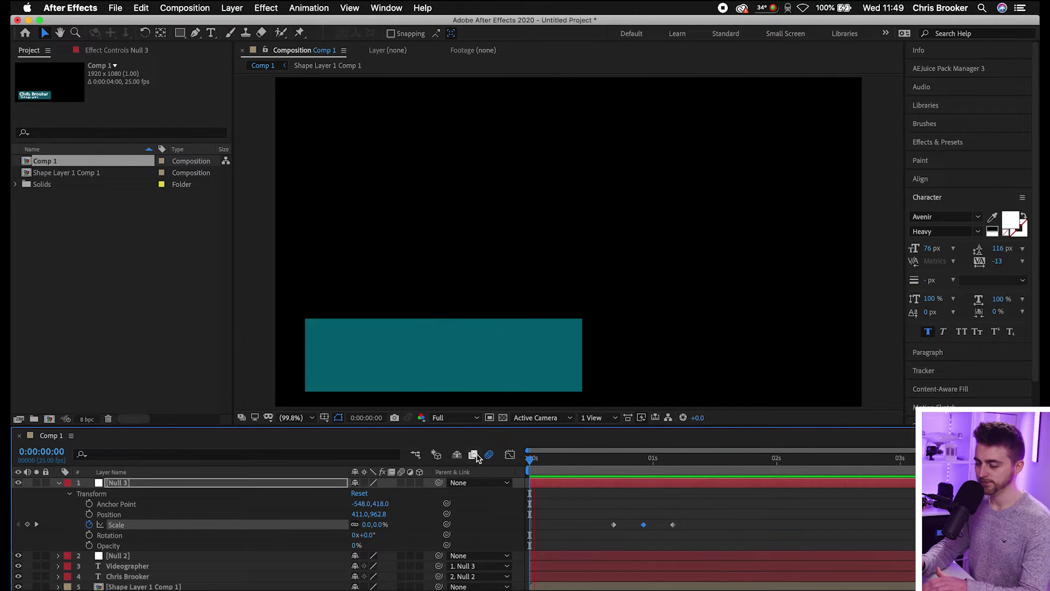
pyautogui.press('space')
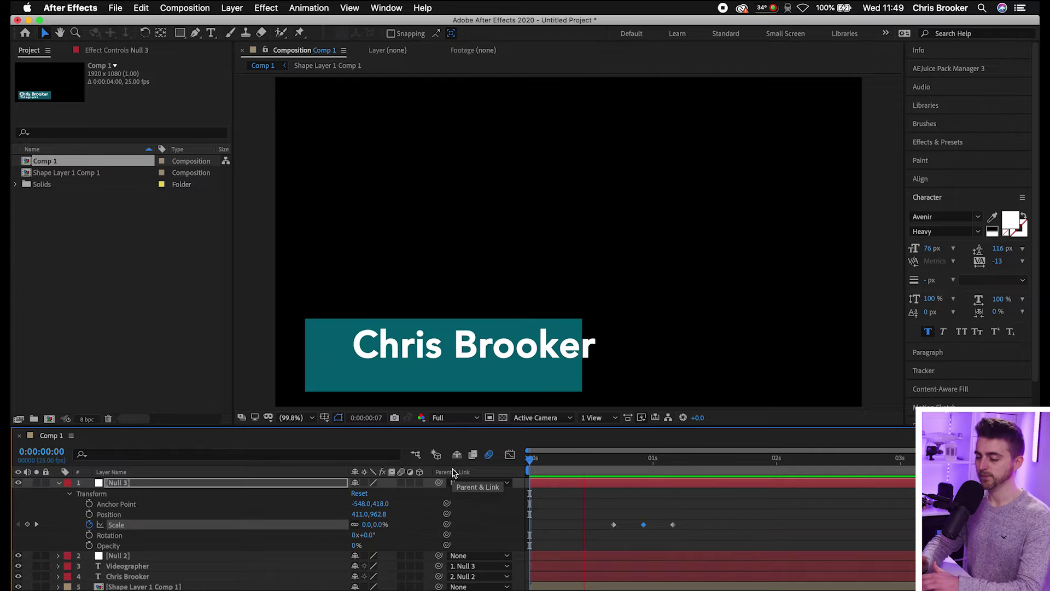
pyautogui.click(58, 482)
pyautogui.click(164, 524)
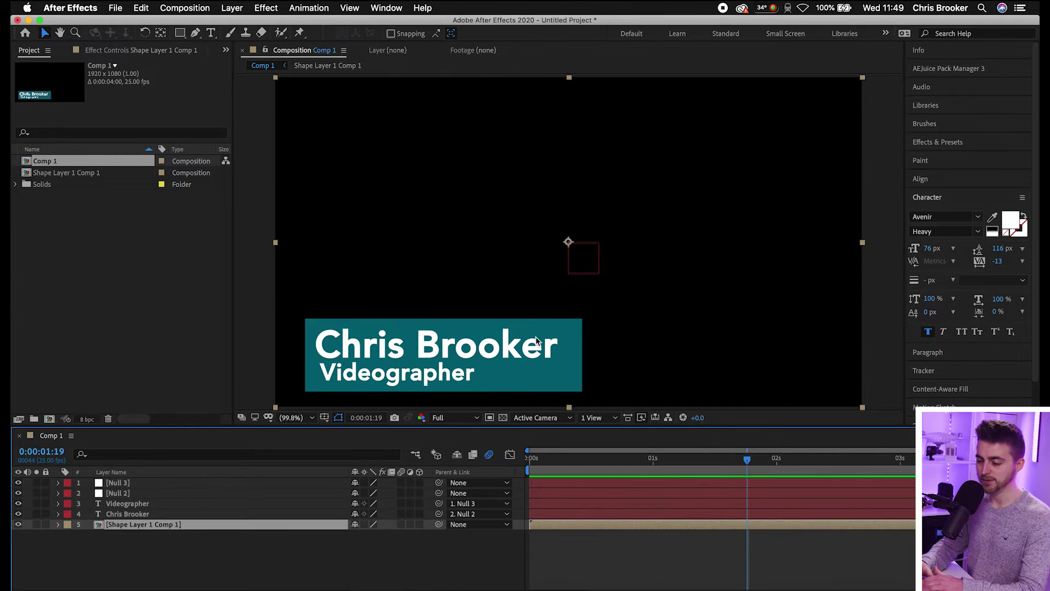
# Inside the Shape Layer 1 Comp 1 precomp, reveal Shape Layer 1's Scale and unlink width and height
pyautogui.doubleClick(131, 530)
pyautogui.click(160, 485)
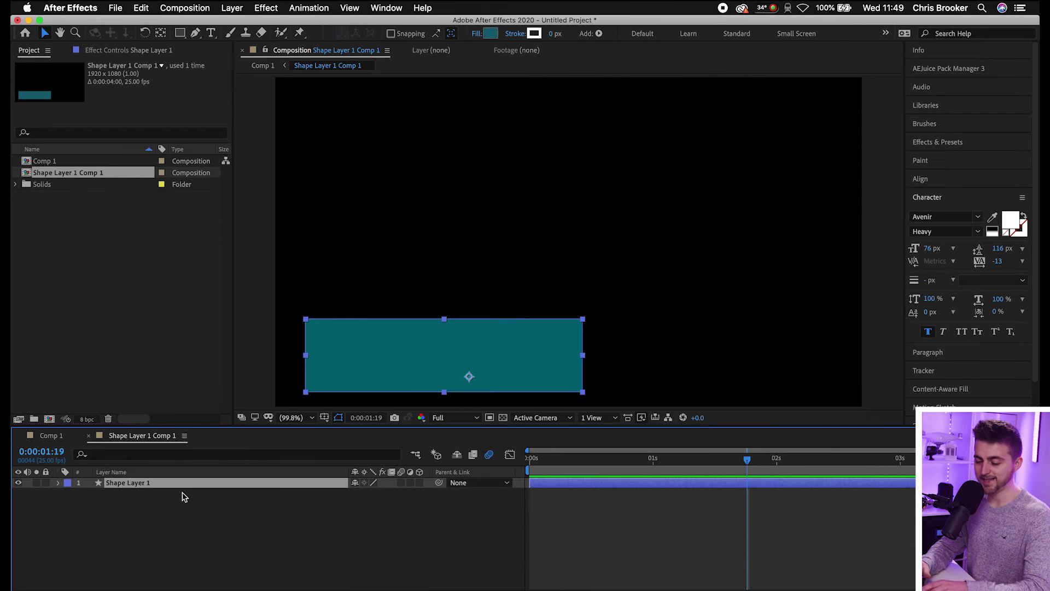
pyautogui.press('s')
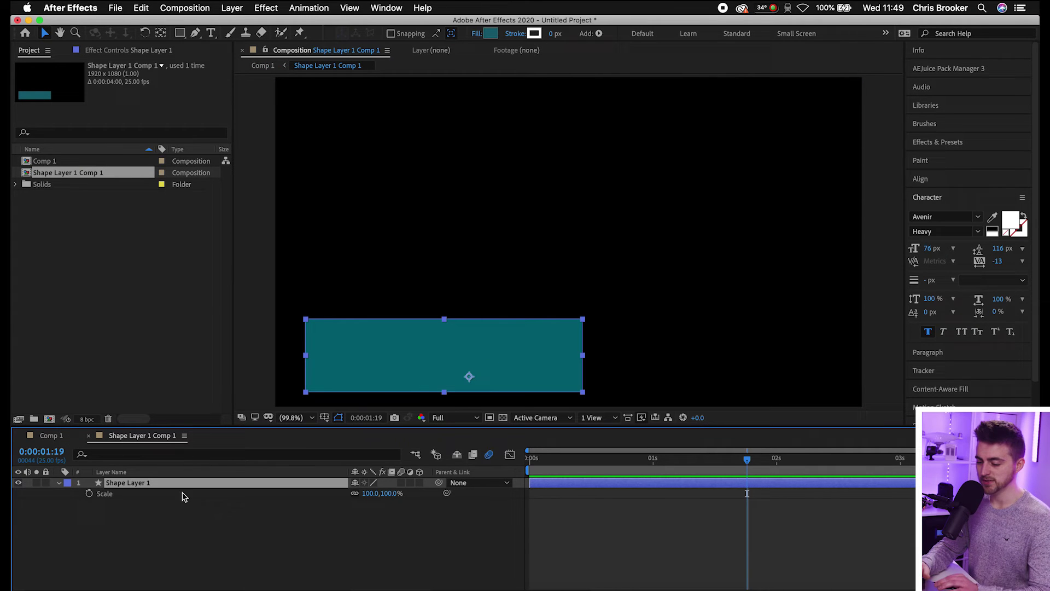
pyautogui.click(354, 493)
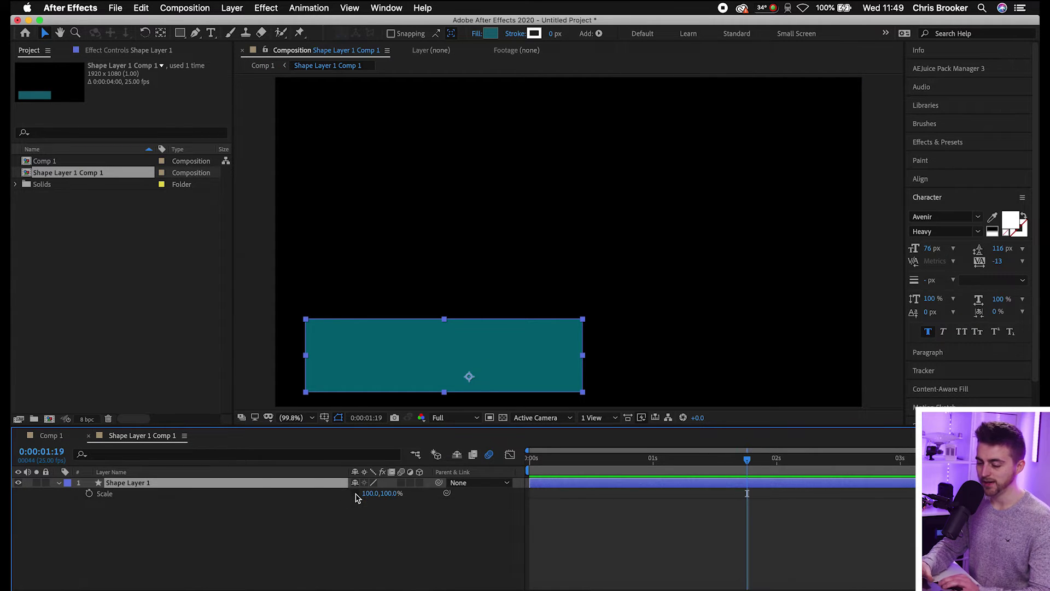
# Keyframe the box's scale at 100% on frame 11 and 125% width on frame 6
pyautogui.press('Home')
pyautogui.moveTo(569, 459); pyautogui.dragTo(583, 461)
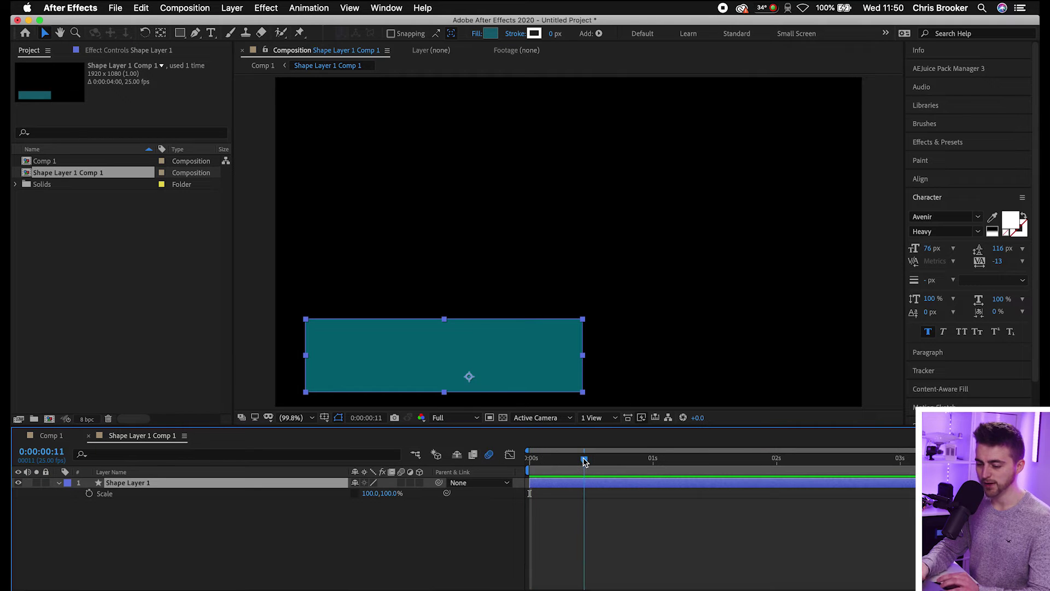
pyautogui.click(89, 493)
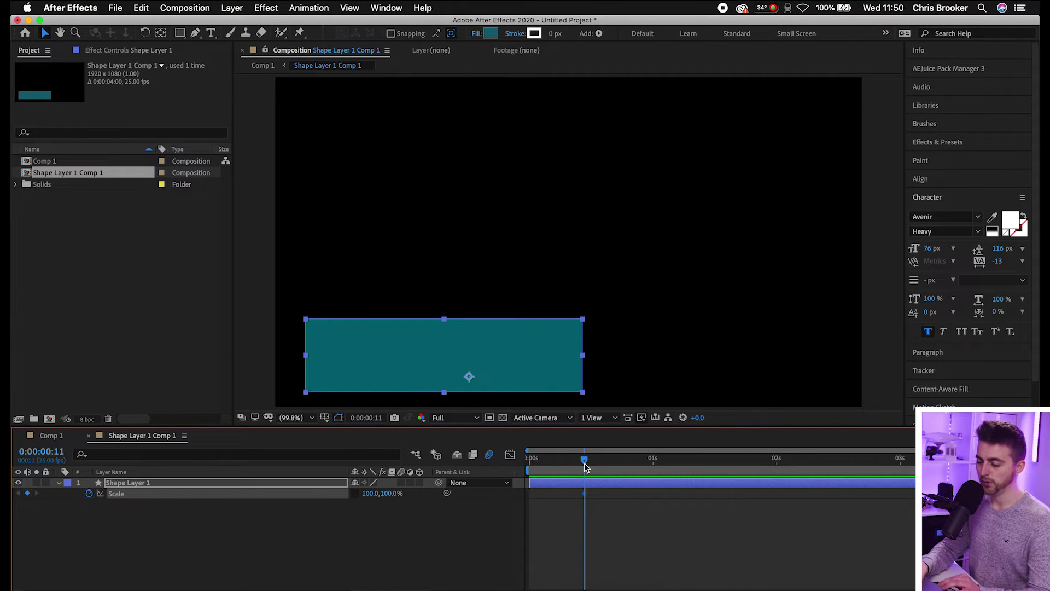
pyautogui.moveTo(584, 462); pyautogui.dragTo(561, 465)
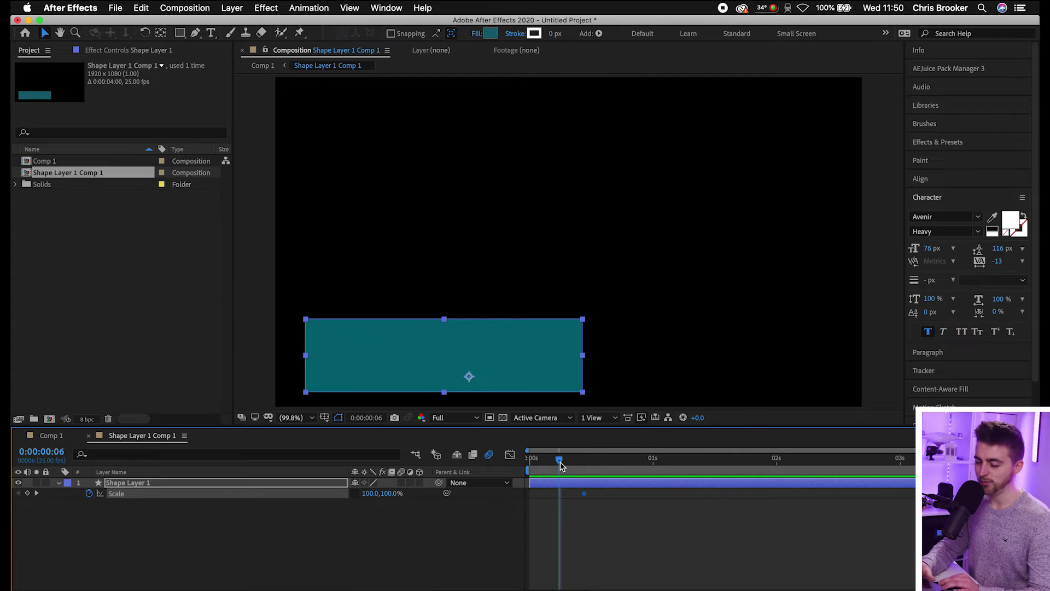
pyautogui.moveTo(370, 494); pyautogui.dragTo(390, 499)
# Set the box's width scale to 0% at frame 0 and preview it stretching open
pyautogui.moveTo(563, 461); pyautogui.dragTo(503, 466)
pyautogui.click(369, 493)
pyautogui.write('0')
pyautogui.press('Return')
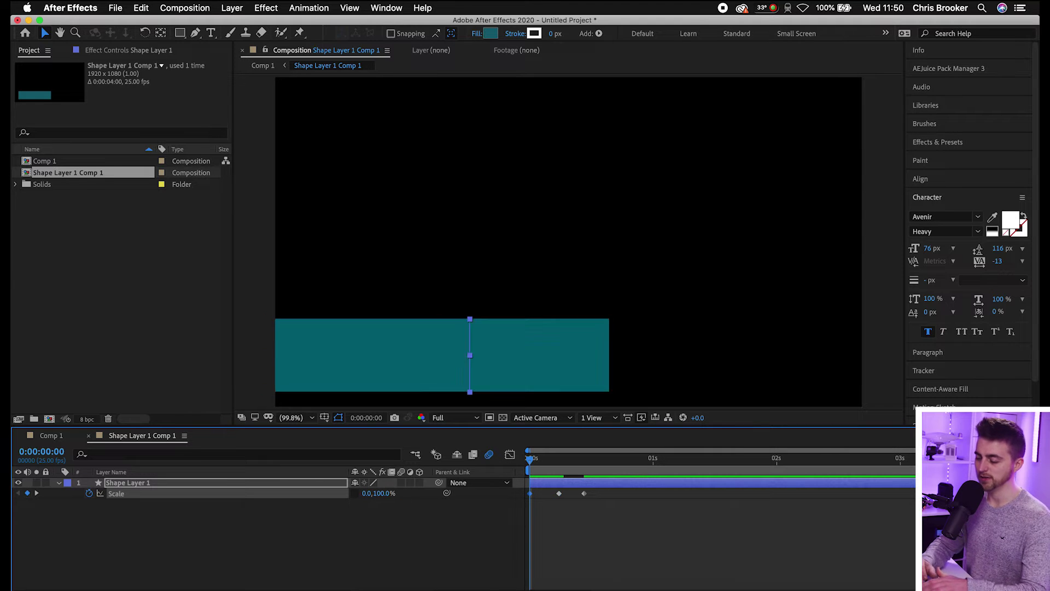
pyautogui.press('space')
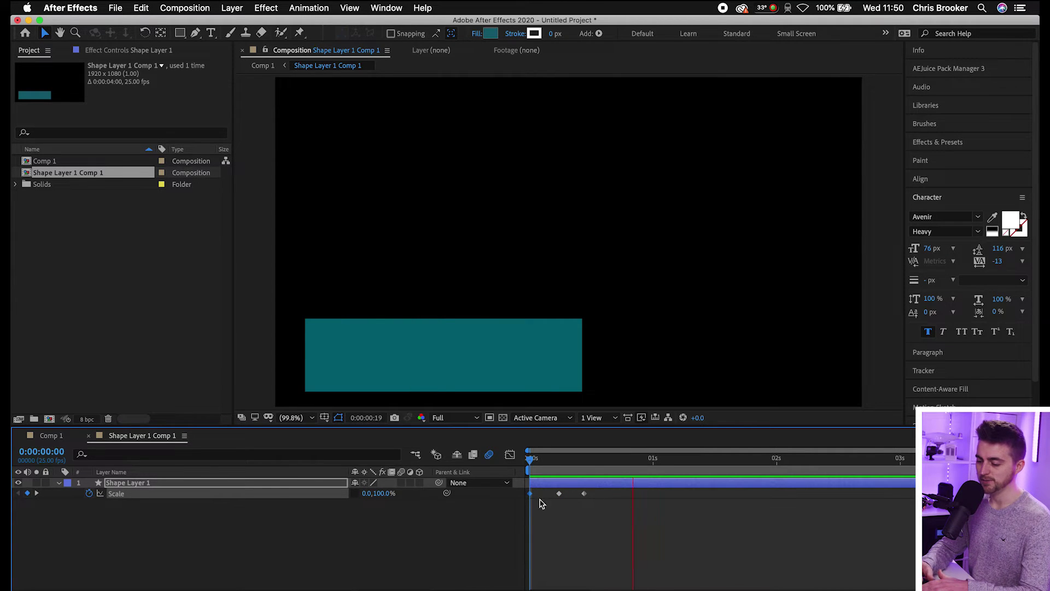
pyautogui.press('space')
pyautogui.press('space')
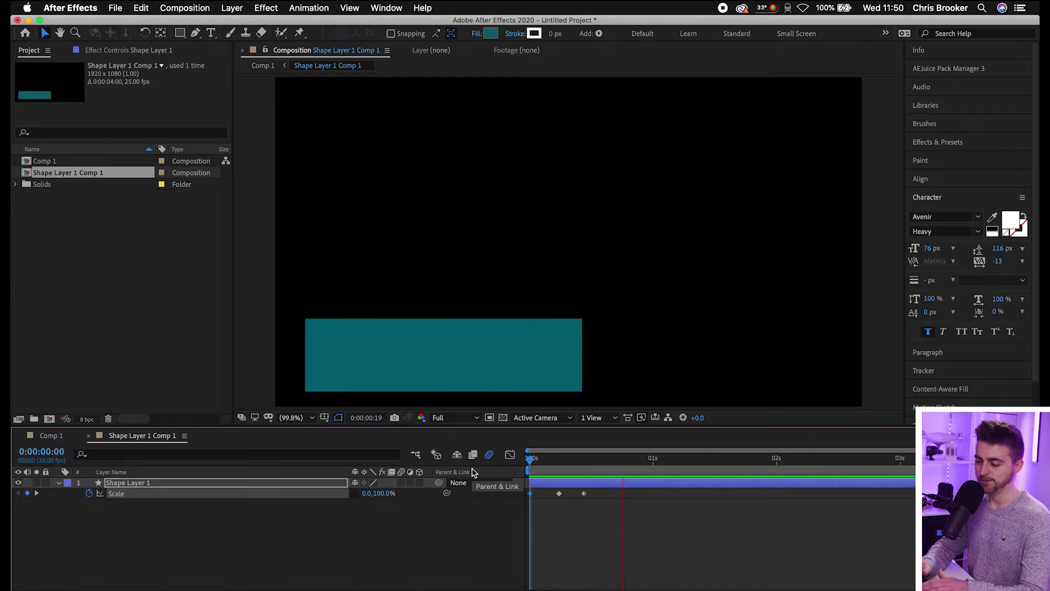
pyautogui.press('space')
pyautogui.click(88, 436)
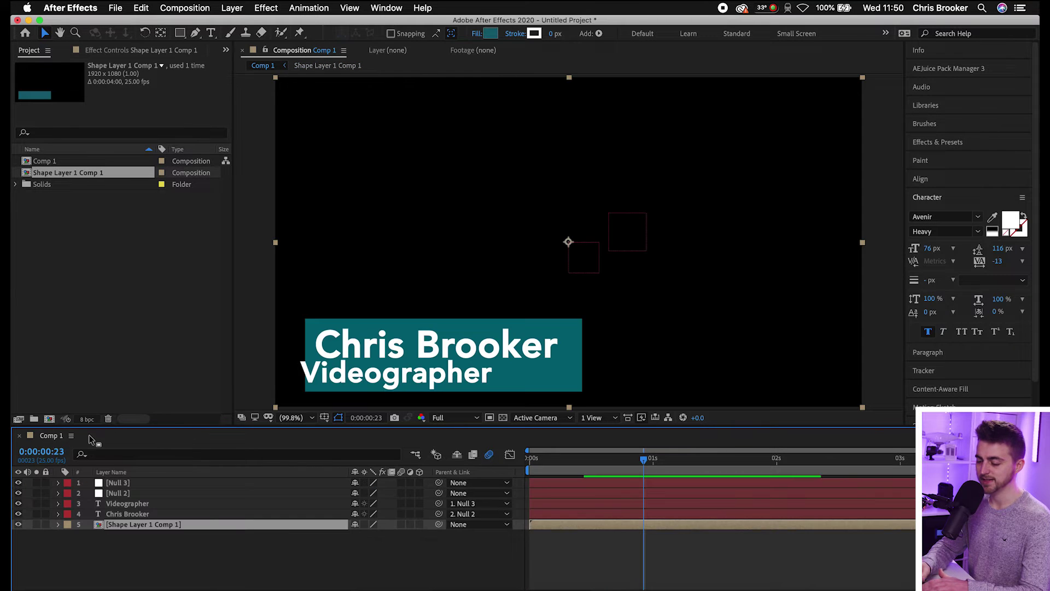
pyautogui.moveTo(593, 465); pyautogui.dragTo(448, 475)
pyautogui.press('space')
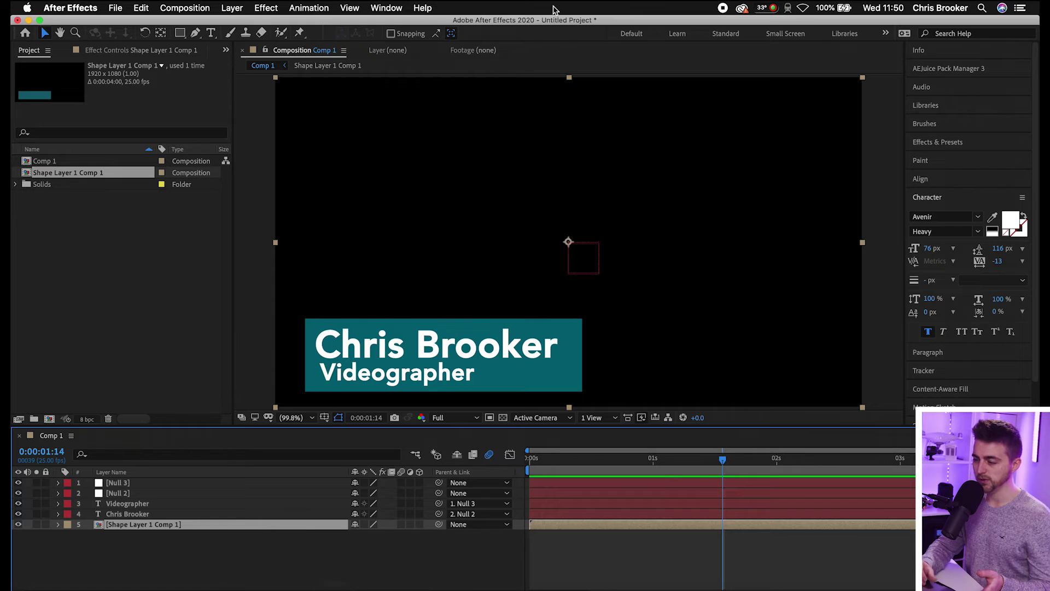
# Show Essential Graphics, set Comp 1 as primary and name the template Lower Third
pyautogui.click(397, 8)
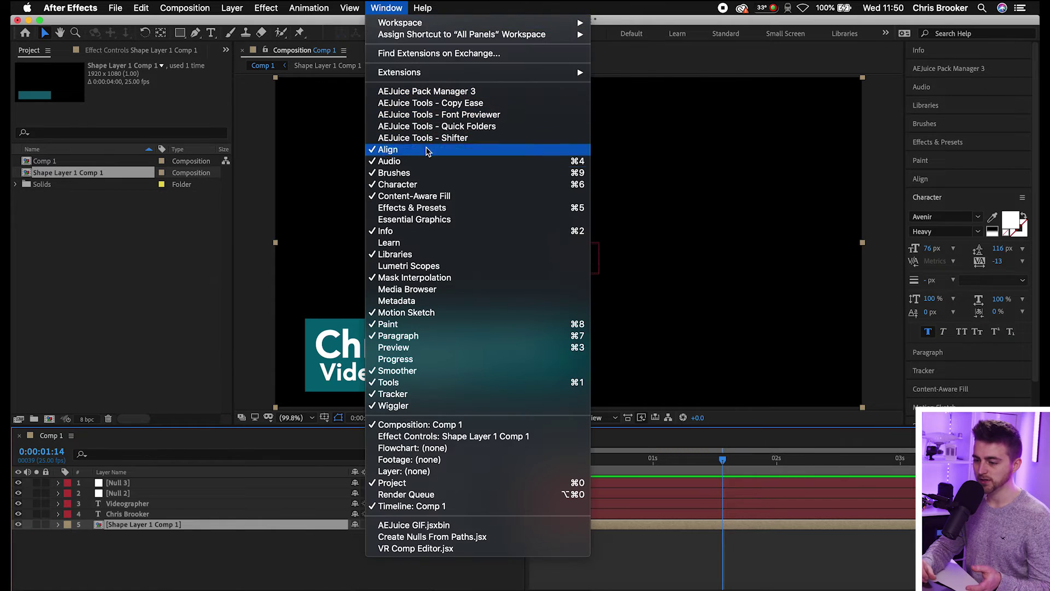
pyautogui.click(427, 221)
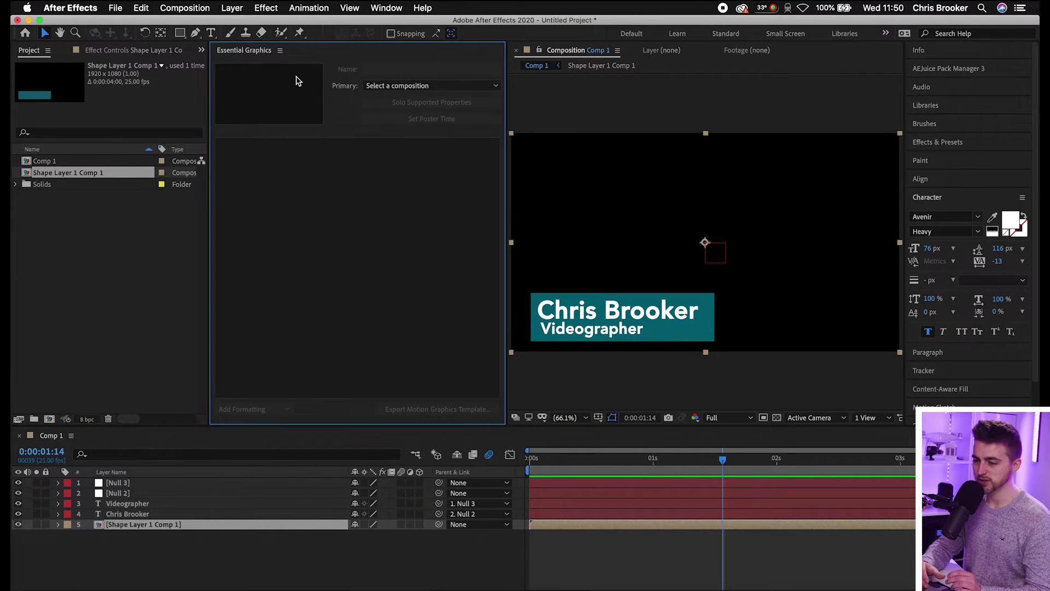
pyautogui.click(373, 87)
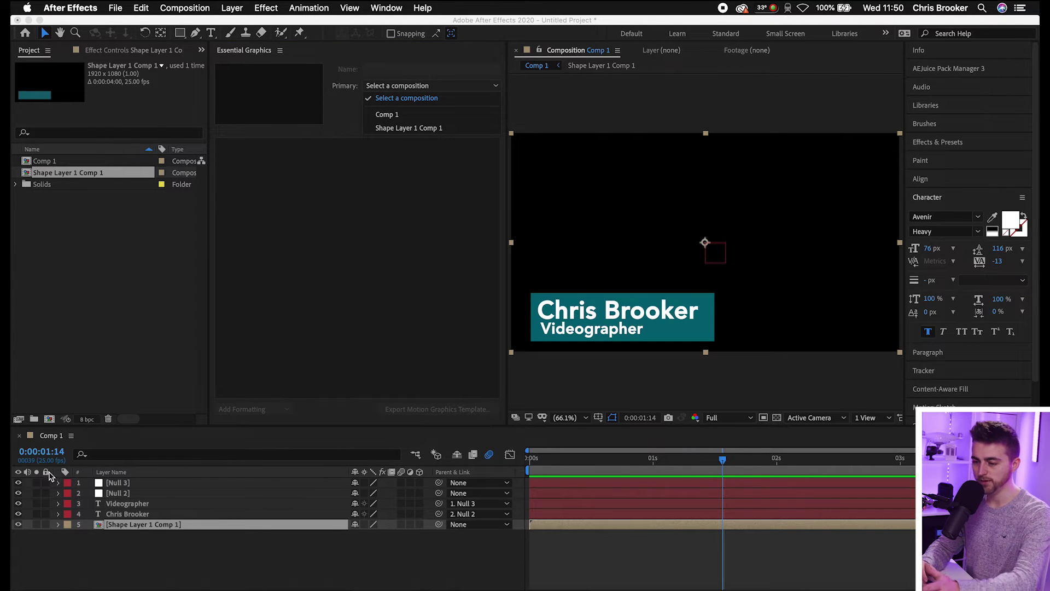
pyautogui.click(388, 116)
pyautogui.click(397, 68)
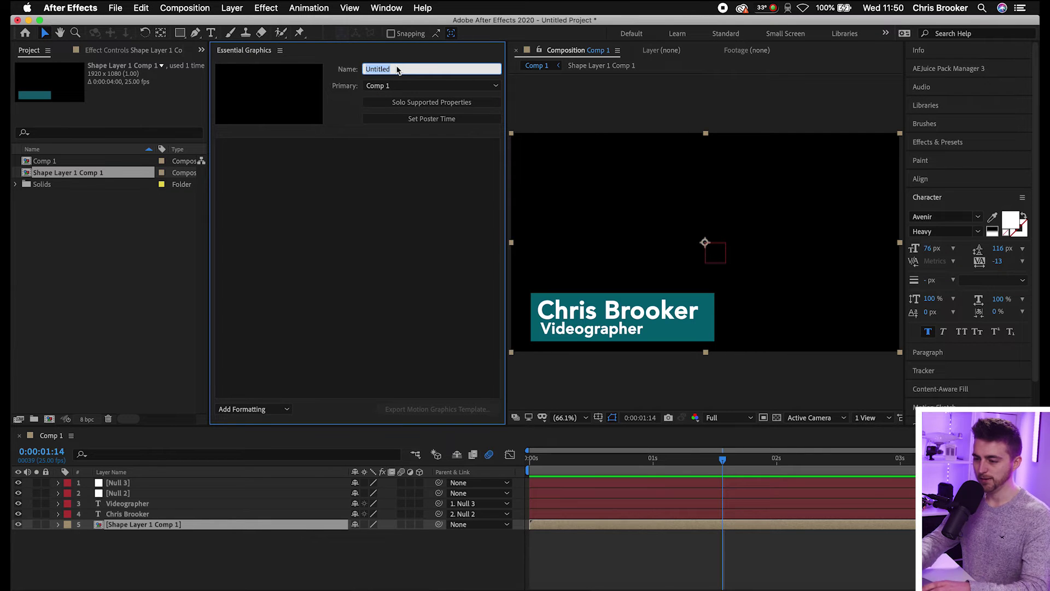
pyautogui.write('Lowert')
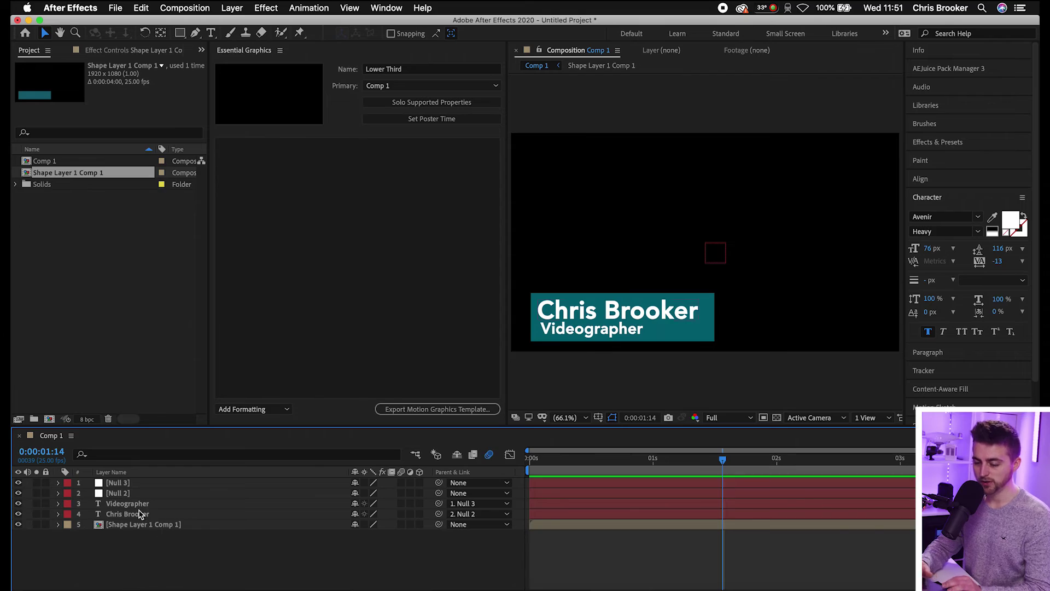
# Add the name text layer's Source Text to the template as a control
pyautogui.click(126, 508)
pyautogui.click(125, 515)
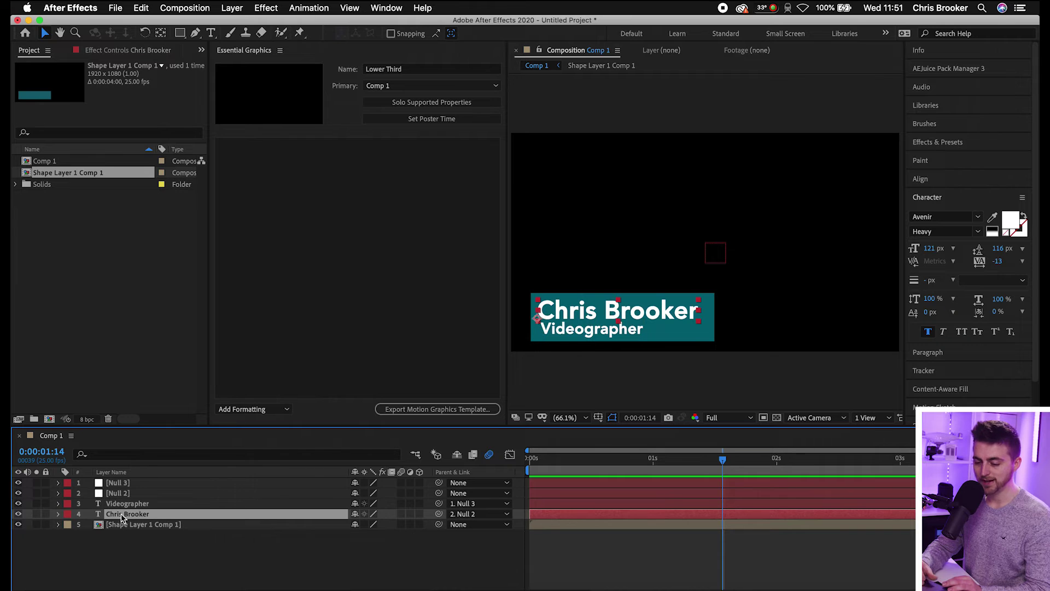
pyautogui.click(58, 514)
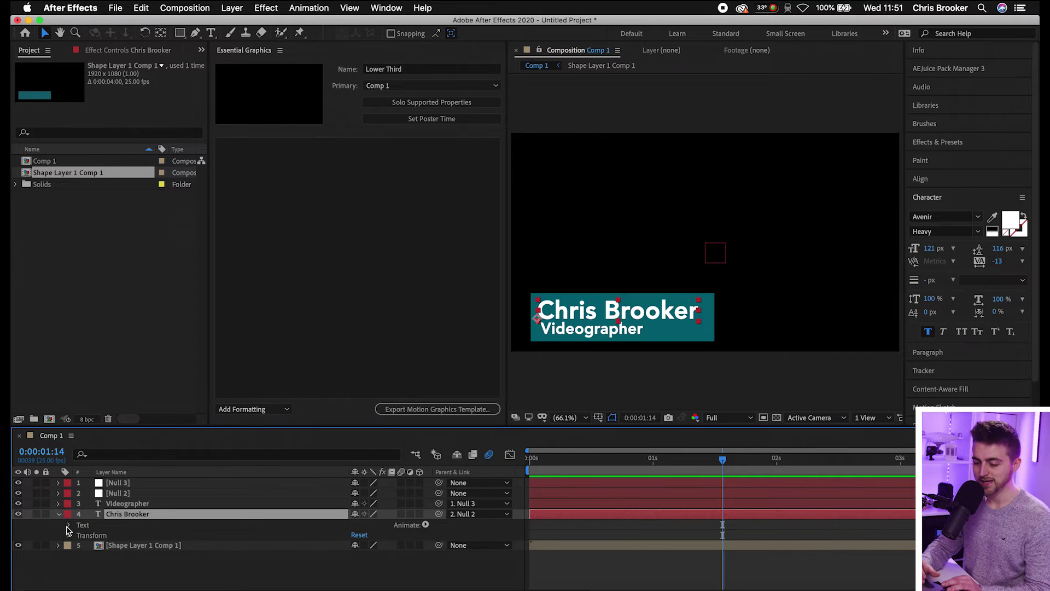
pyautogui.click(68, 525)
pyautogui.click(115, 536)
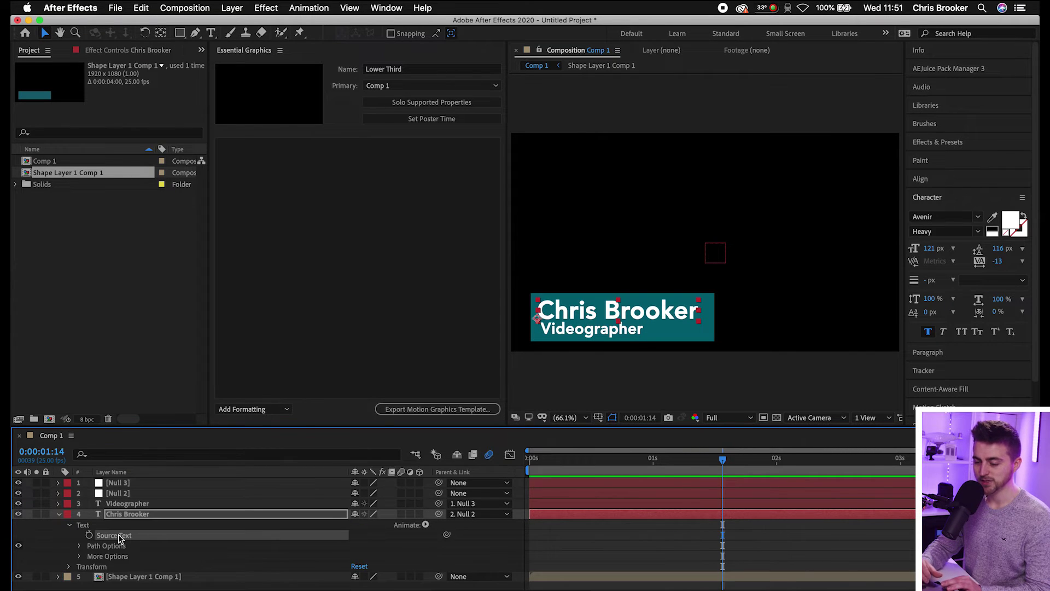
pyautogui.moveTo(119, 538); pyautogui.dragTo(296, 175)
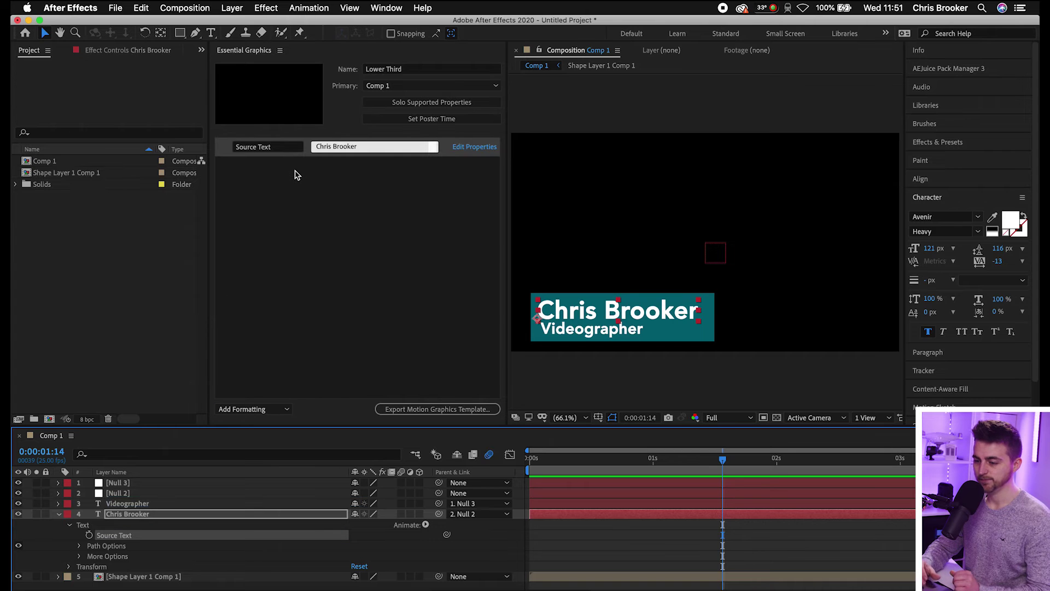
# Rename the Source Text control to 'Name'
pyautogui.click(280, 149)
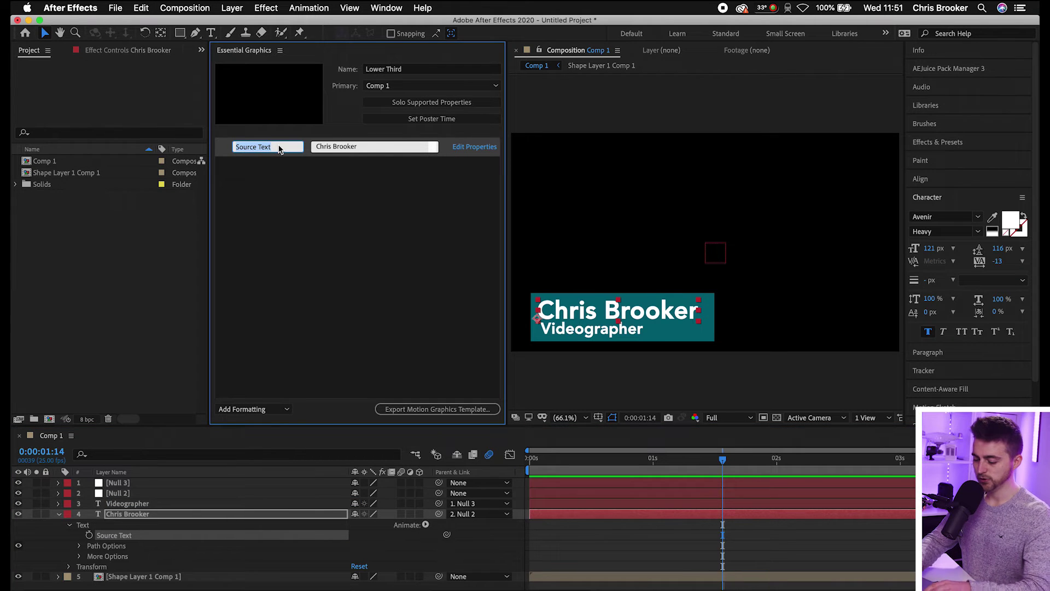
pyautogui.press('BackSpace')
pyautogui.write('Name')
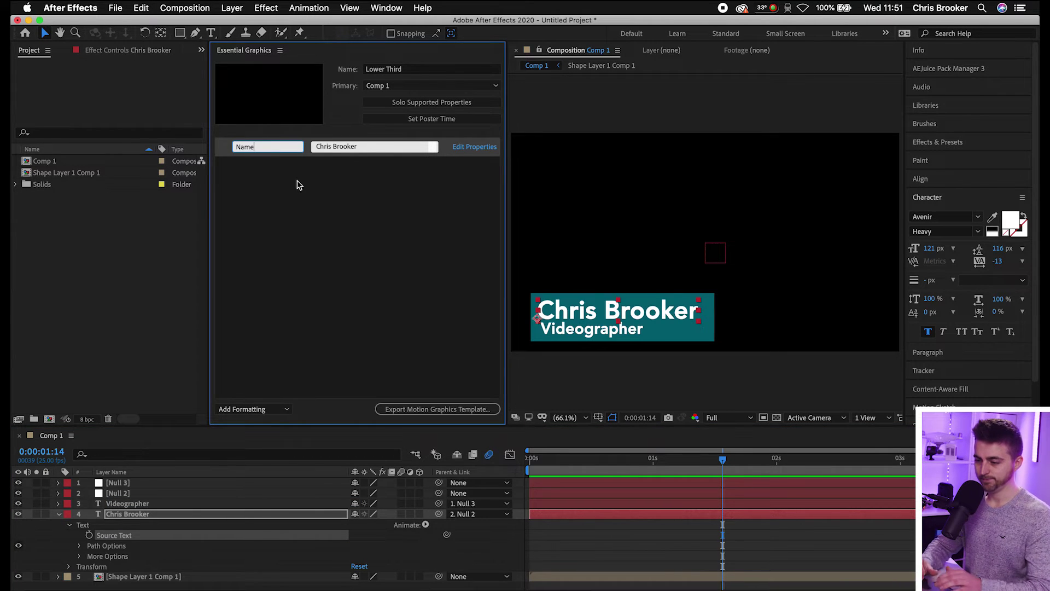
pyautogui.click(474, 147)
pyautogui.click(537, 374)
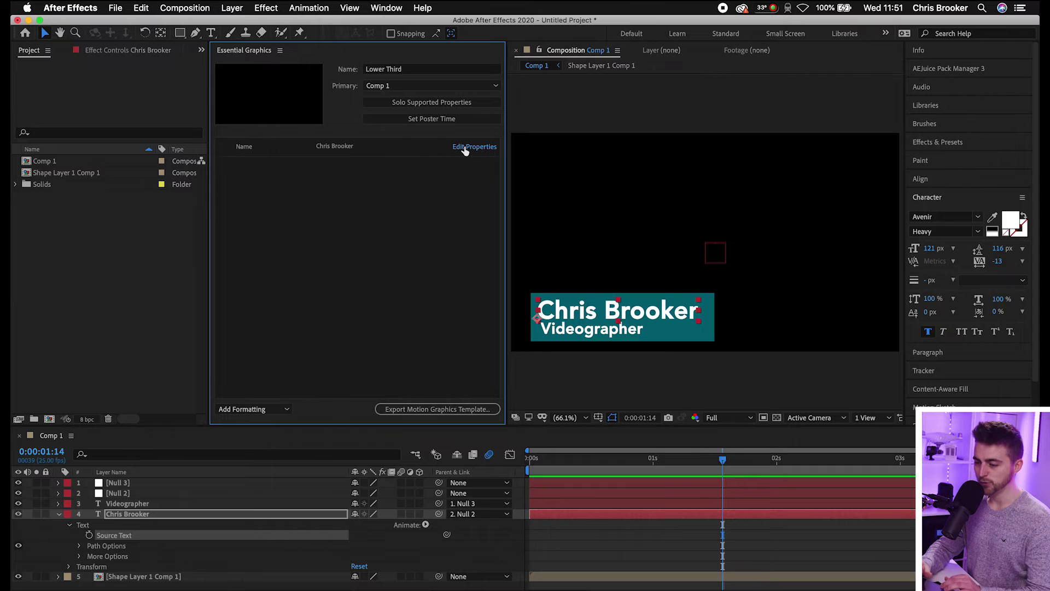
pyautogui.click(464, 149)
# Let the Name control change font, style, size and faux styles, then test size and revert to 121
pyautogui.click(416, 271)
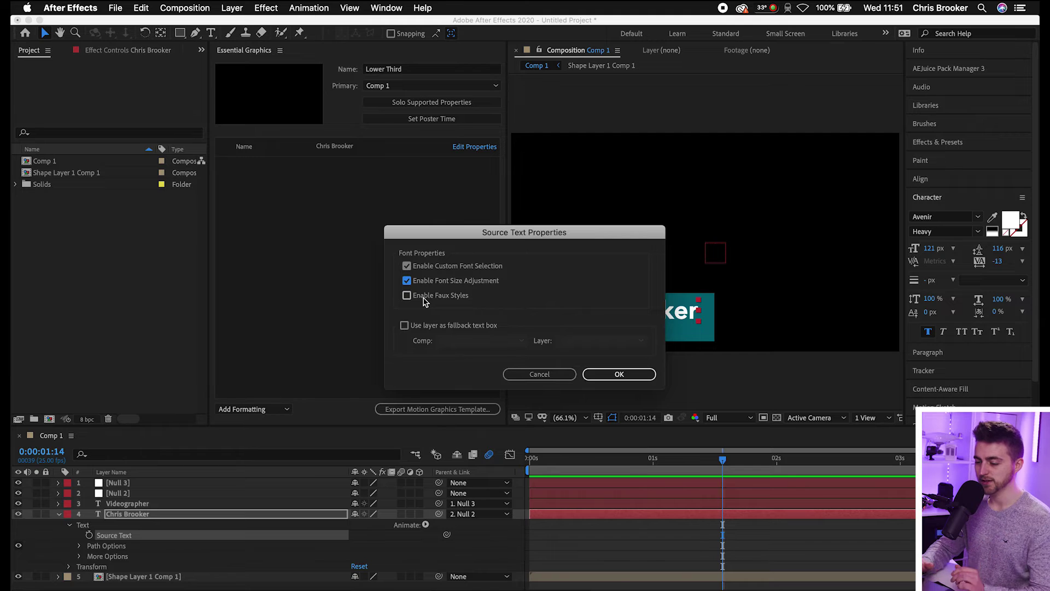
pyautogui.click(419, 329)
pyautogui.click(407, 327)
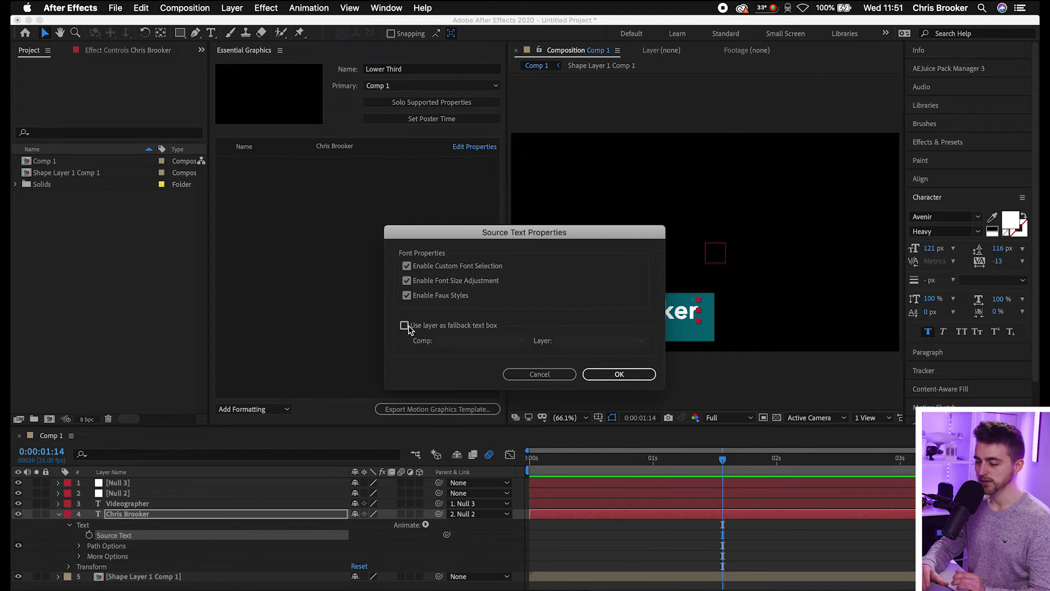
pyautogui.click(619, 374)
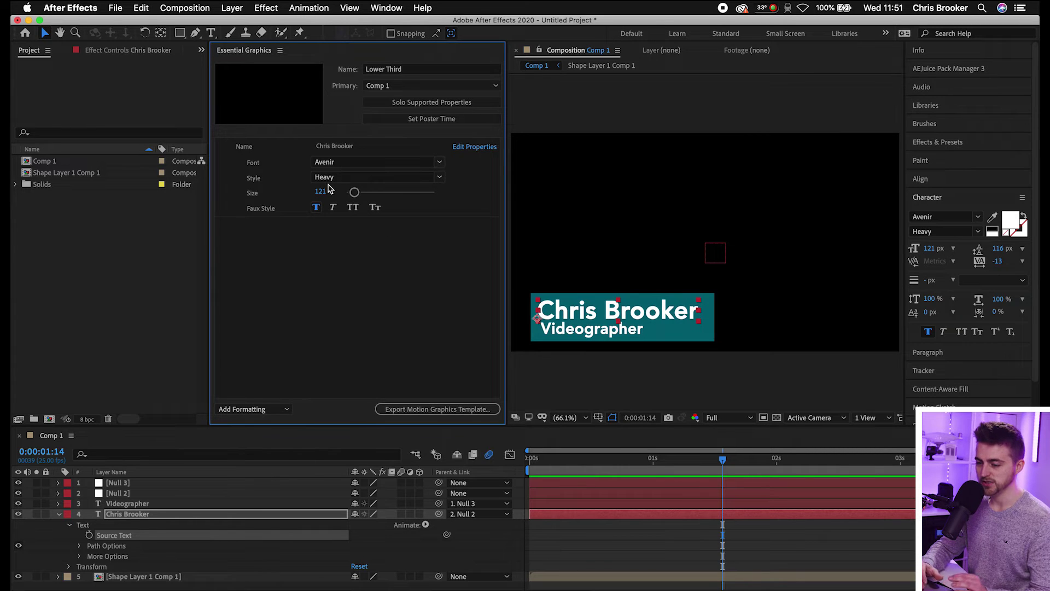
pyautogui.moveTo(354, 192); pyautogui.dragTo(358, 193)
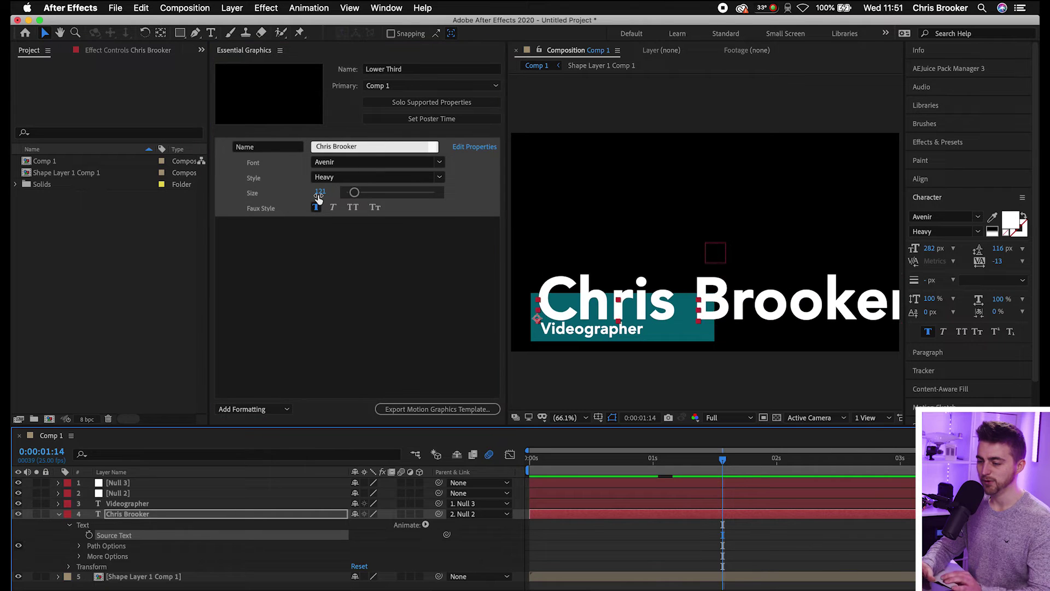
pyautogui.press('cmd+z')
pyautogui.click(370, 255)
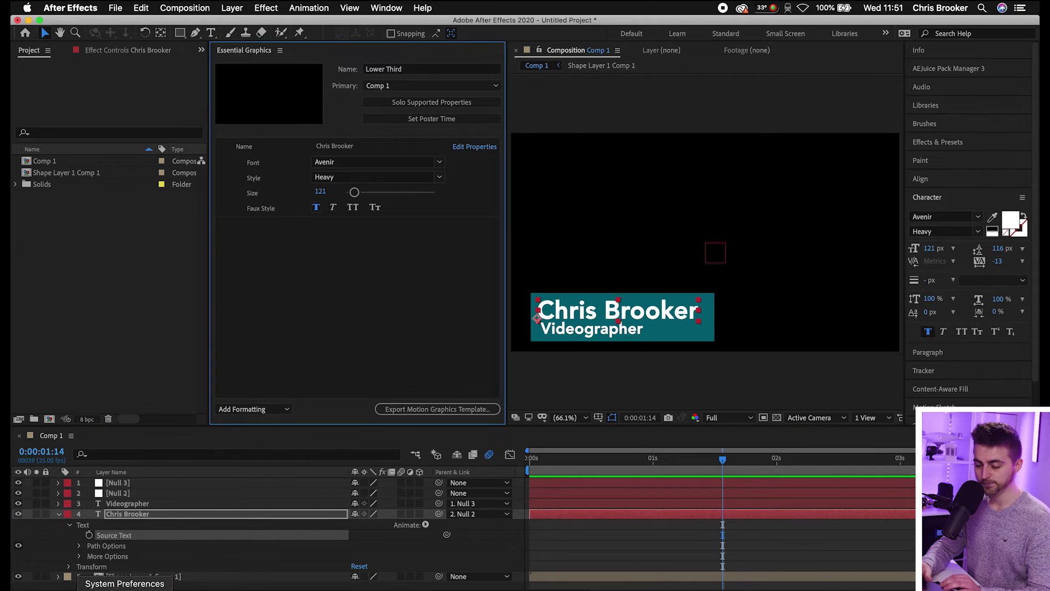
# Add the name layer's Position, Scale, Rotation and Opacity to the template controls
pyautogui.click(69, 567)
pyautogui.scroll(-2, 82, 558)
pyautogui.click(110, 543)
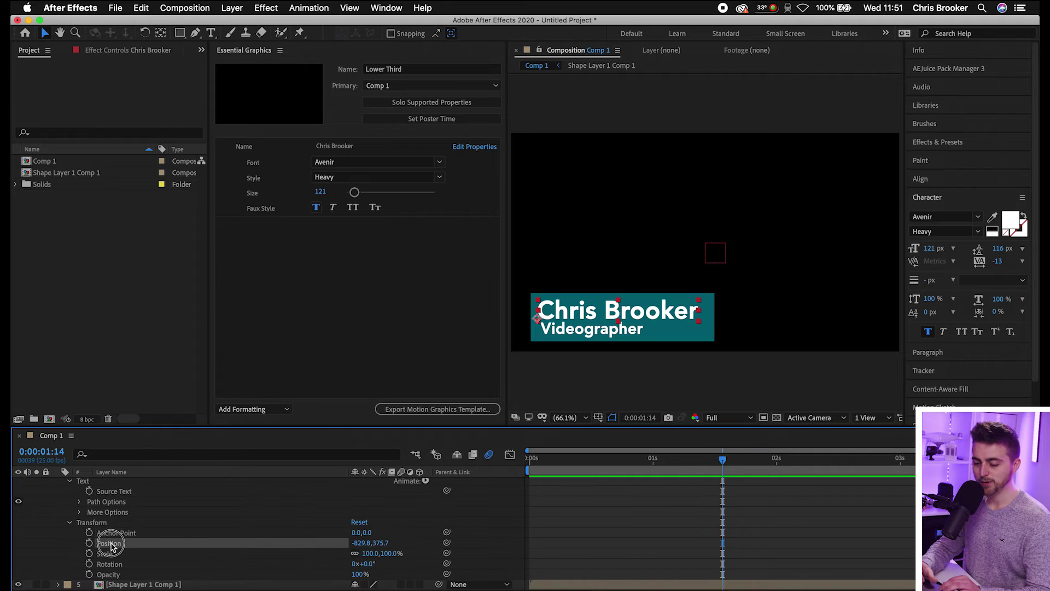
pyautogui.click(105, 553)
pyautogui.click(112, 564)
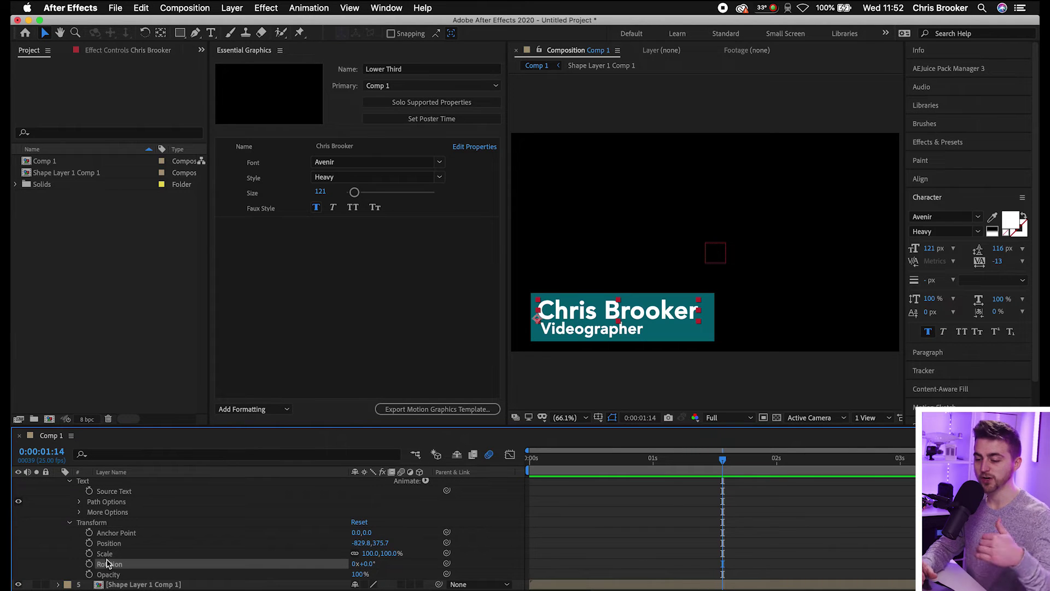
pyautogui.click(139, 544)
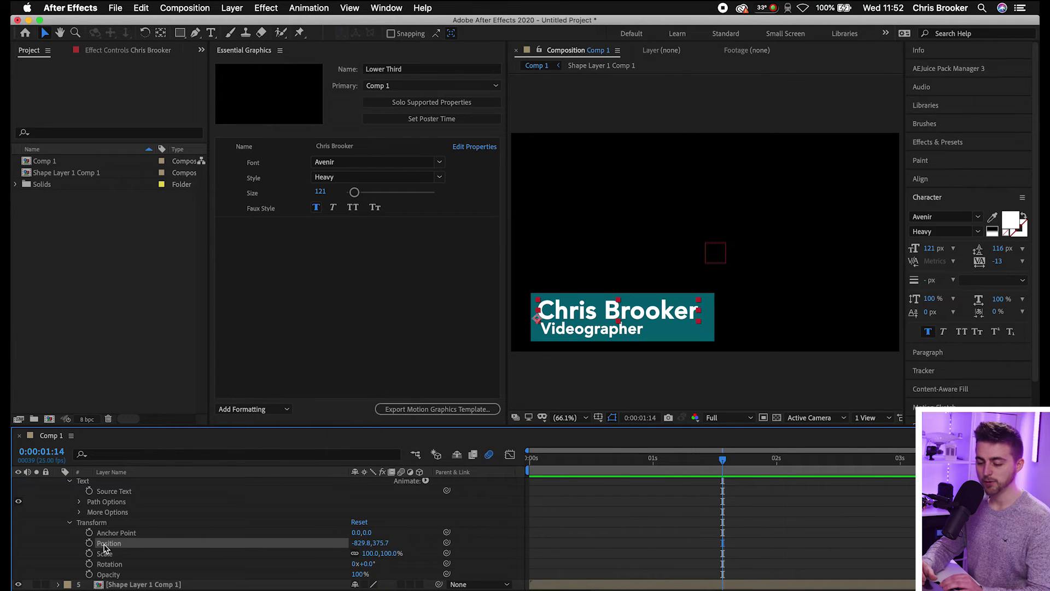
pyautogui.click(120, 533)
pyautogui.click(117, 543)
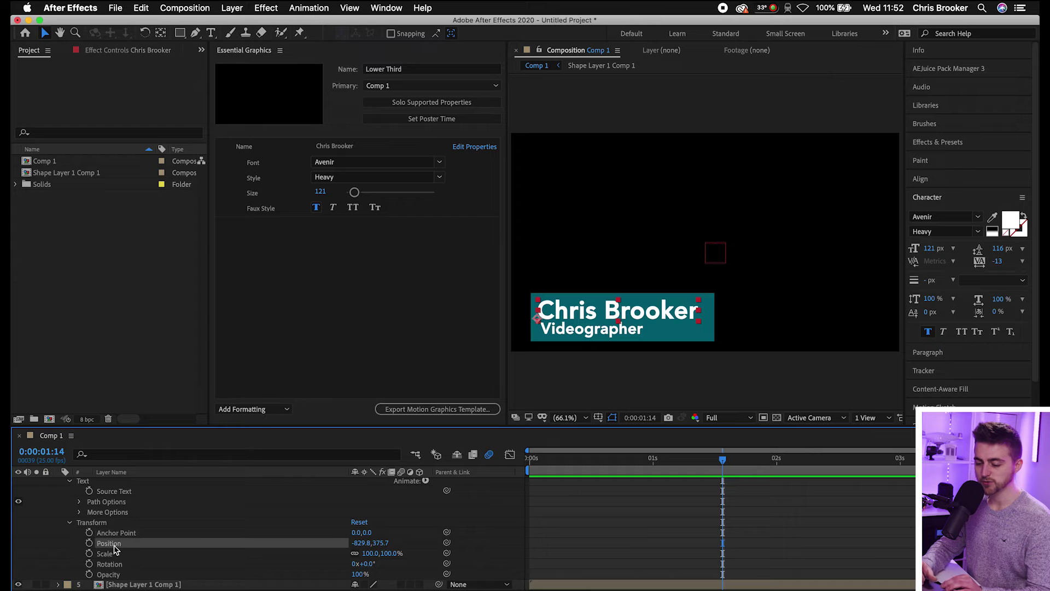
pyautogui.moveTo(108, 543); pyautogui.dragTo(358, 259)
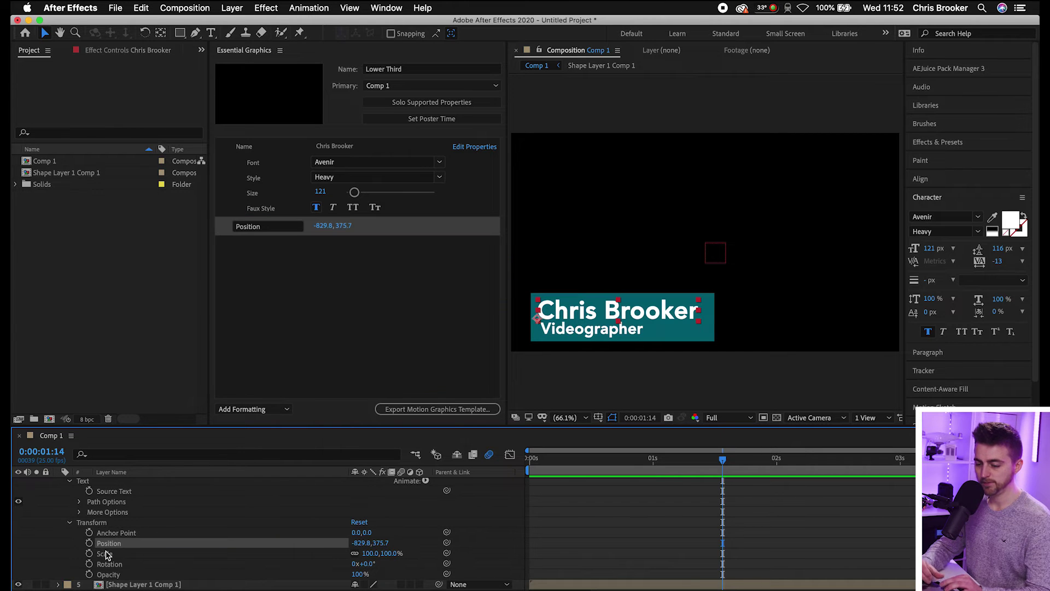
pyautogui.moveTo(104, 553); pyautogui.dragTo(312, 273)
pyautogui.moveTo(110, 564); pyautogui.dragTo(301, 335)
pyautogui.click(108, 574)
pyautogui.moveTo(109, 574); pyautogui.dragTo(289, 319)
# Test the Opacity, Rotation and Scale controls, undoing the 70° rotation
pyautogui.click(362, 351)
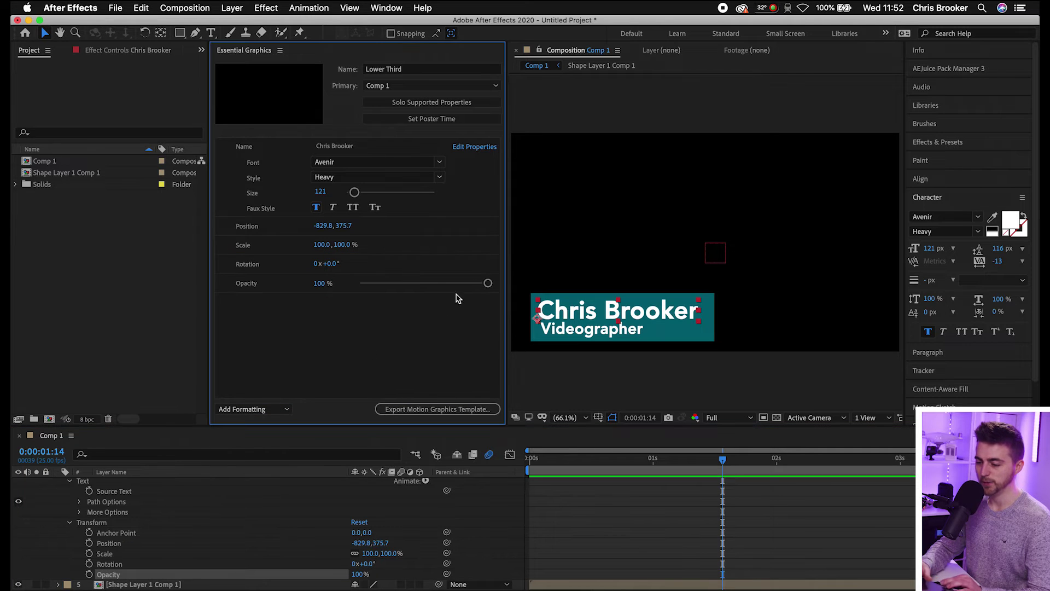
pyautogui.moveTo(488, 284); pyautogui.dragTo(567, 295)
pyautogui.moveTo(330, 263); pyautogui.dragTo(386, 279)
pyautogui.press('super+z')
pyautogui.moveTo(343, 248); pyautogui.dragTo(358, 278)
# Add Anchor Point to the template, test it with rotation, and undo the tests
pyautogui.click(117, 480)
pyautogui.press('super+z')
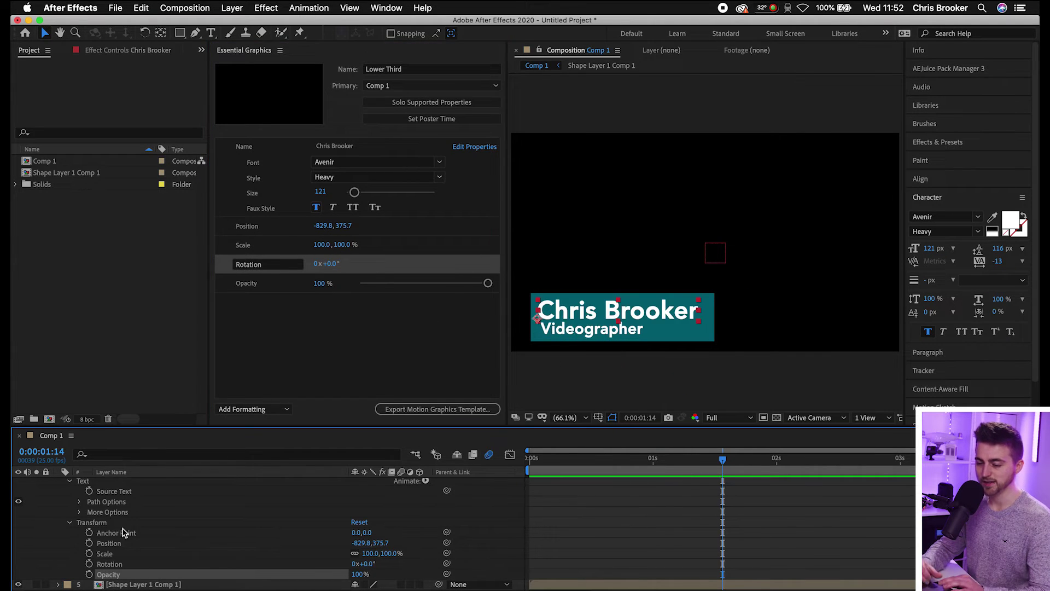
pyautogui.moveTo(116, 533); pyautogui.dragTo(289, 338)
pyautogui.moveTo(320, 301); pyautogui.dragTo(480, 289)
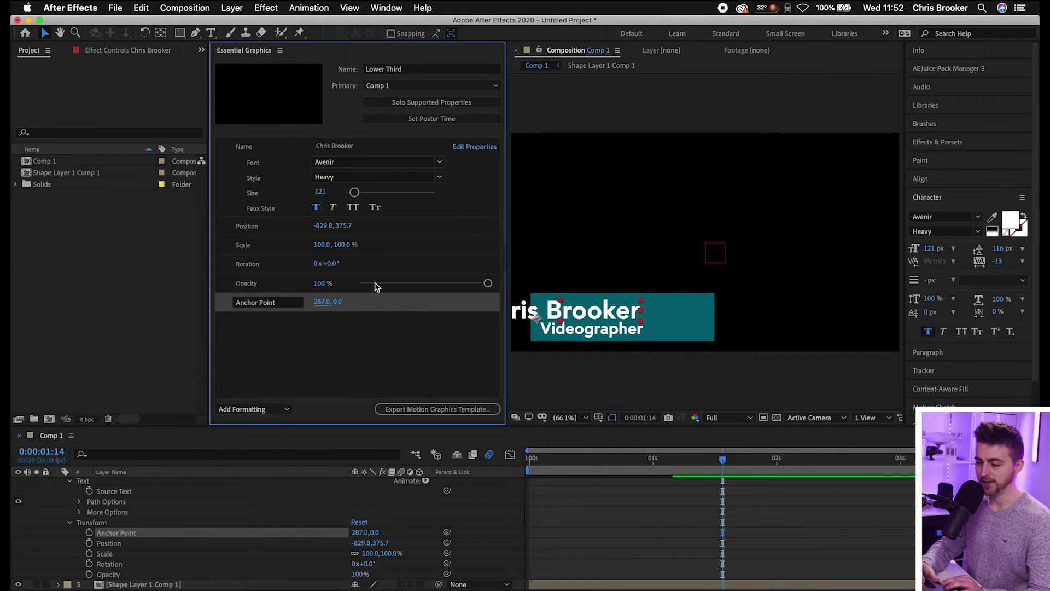
pyautogui.moveTo(329, 265); pyautogui.dragTo(339, 258)
pyautogui.press('super+z')
pyautogui.press('super+z')
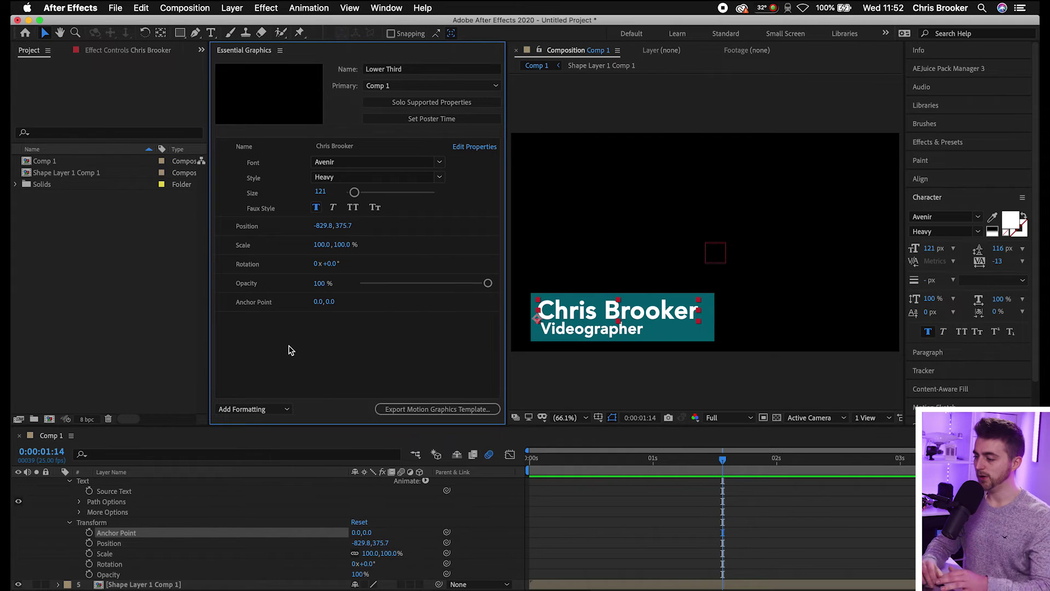
# Search Effects & Presets for 'tint' and apply Tint to the name text layer
pyautogui.click(954, 145)
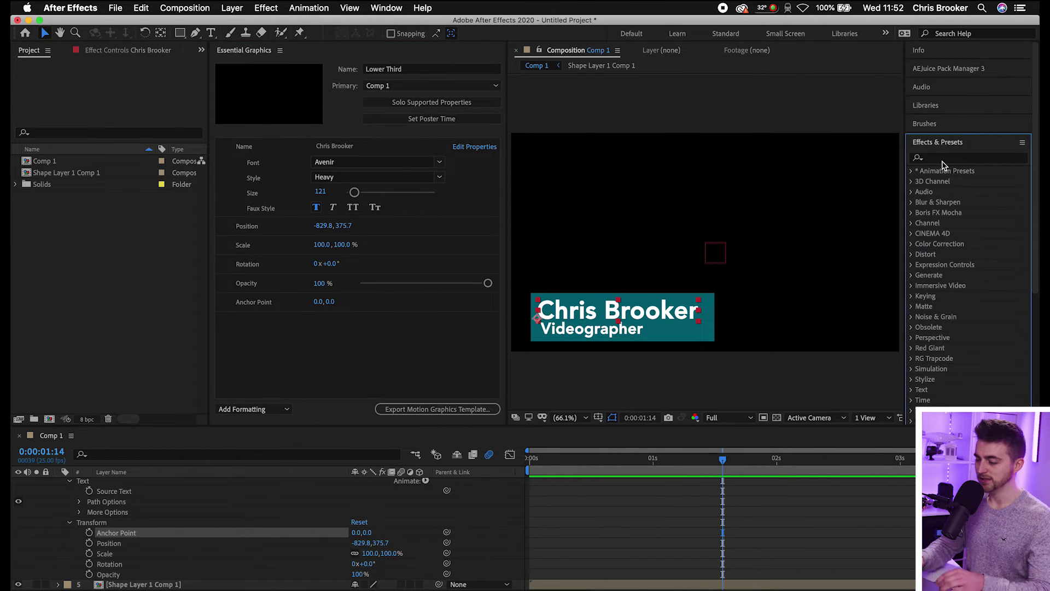
pyautogui.click(942, 158)
pyautogui.write('tint')
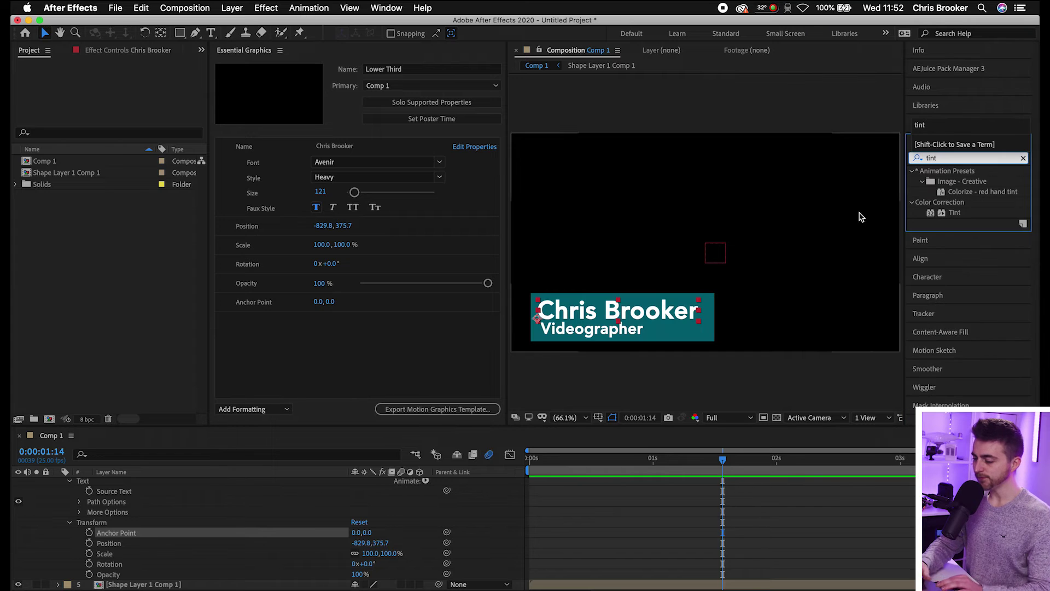
pyautogui.scroll(1, 771, 545)
pyautogui.scroll(3, 771, 545)
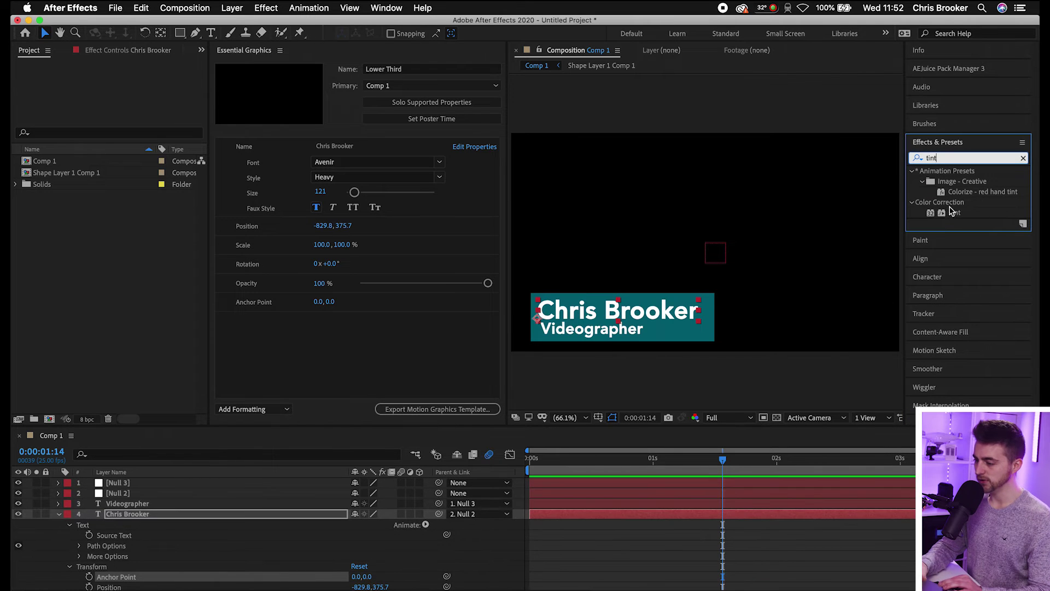
pyautogui.moveTo(951, 212); pyautogui.dragTo(576, 516)
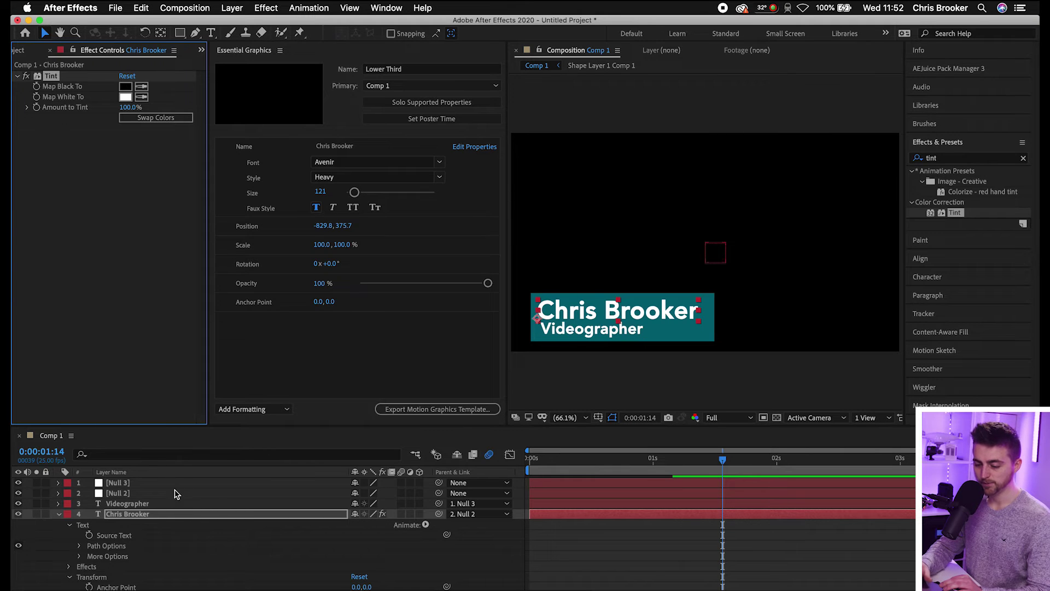
# Add Tint's Map White To to the template as a control named Colour
pyautogui.scroll(-3, 116, 547)
pyautogui.click(69, 513)
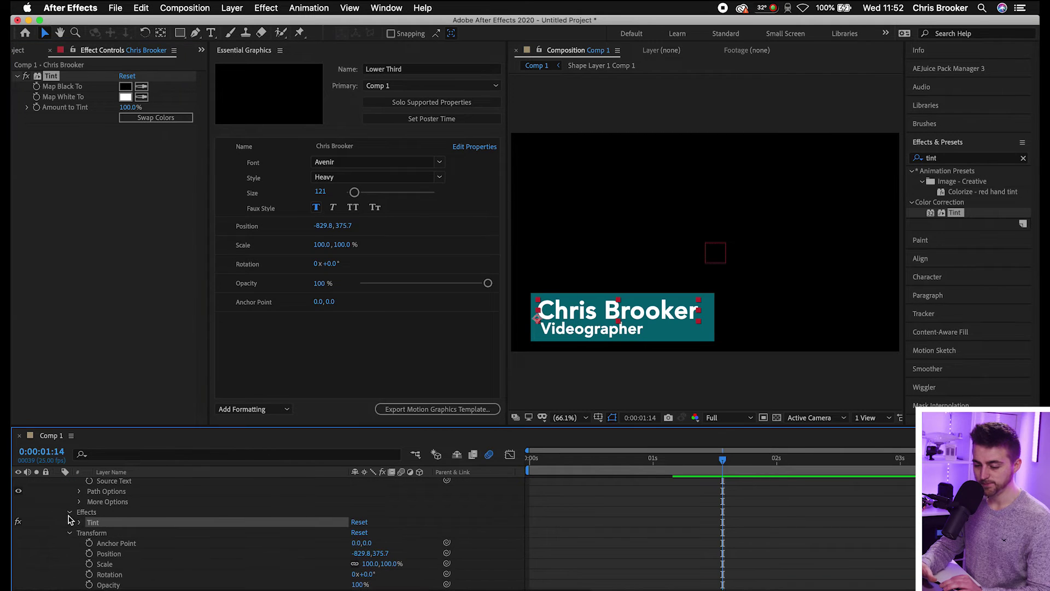
pyautogui.click(80, 522)
pyautogui.click(135, 545)
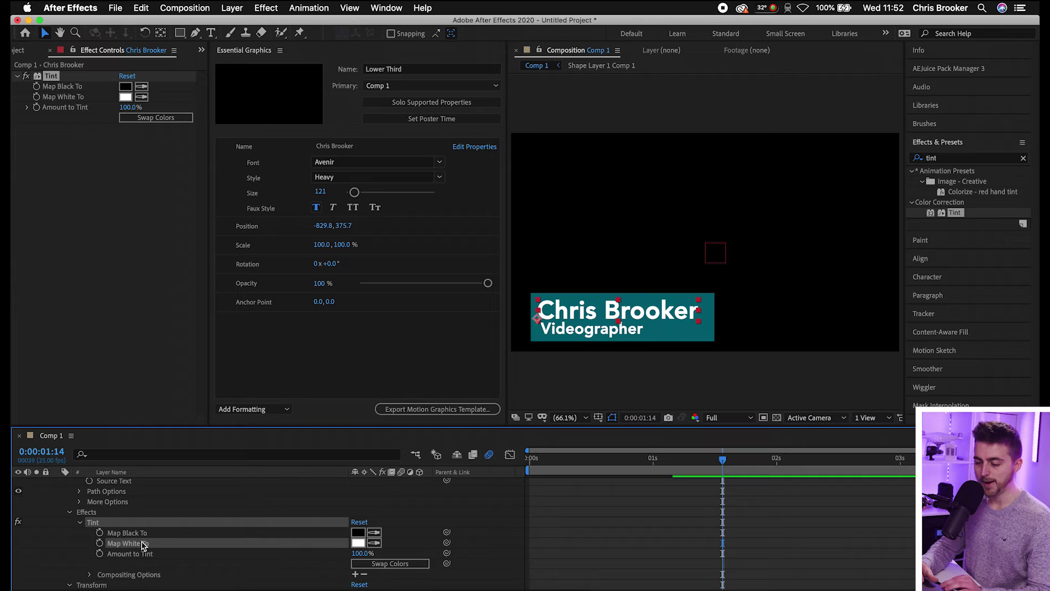
pyautogui.moveTo(137, 545); pyautogui.dragTo(323, 328)
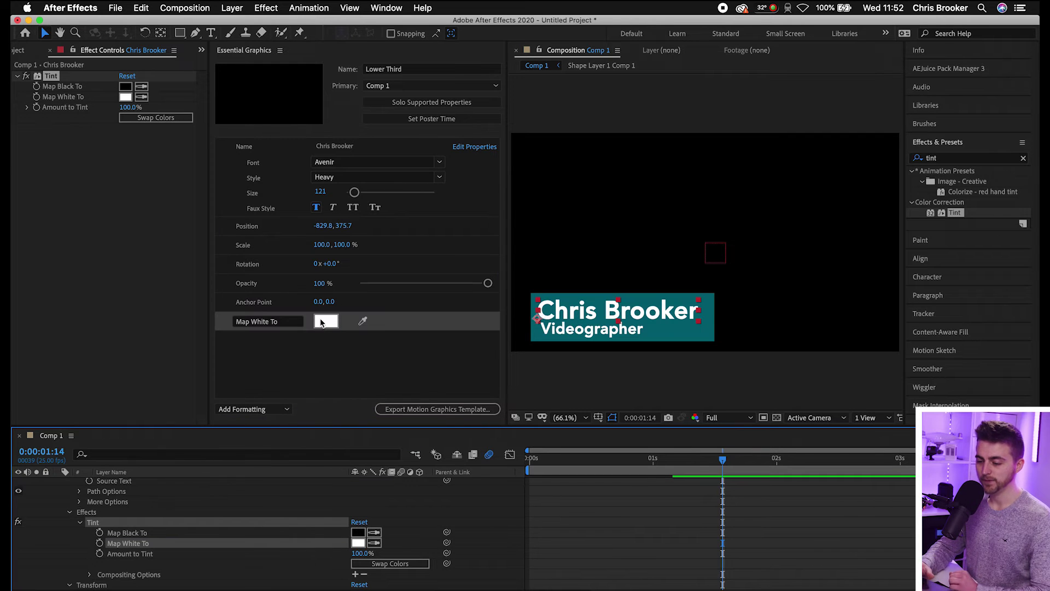
pyautogui.click(286, 323)
pyautogui.write('Colour')
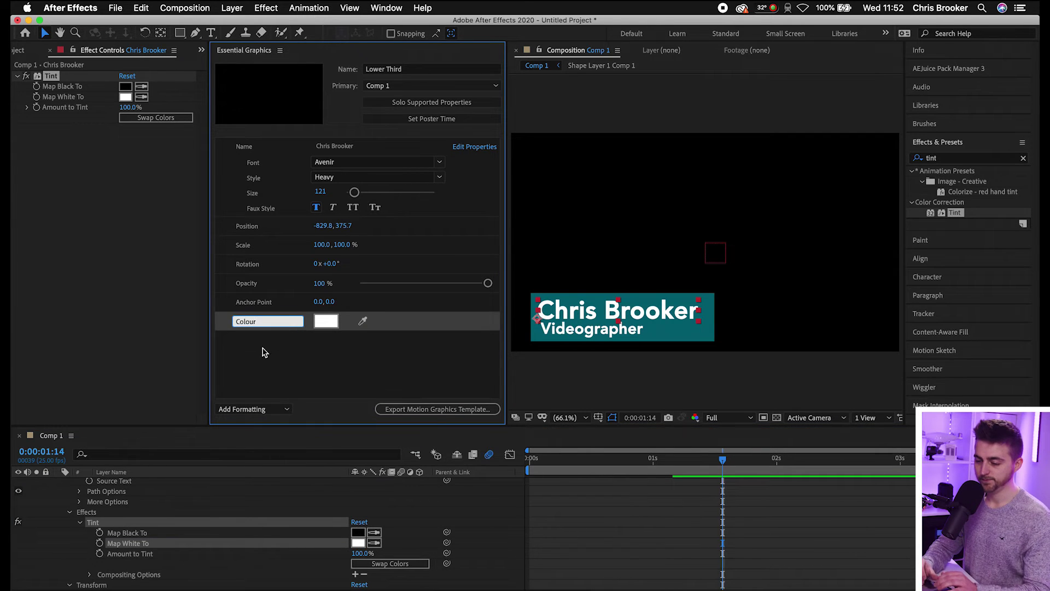
pyautogui.press('Return')
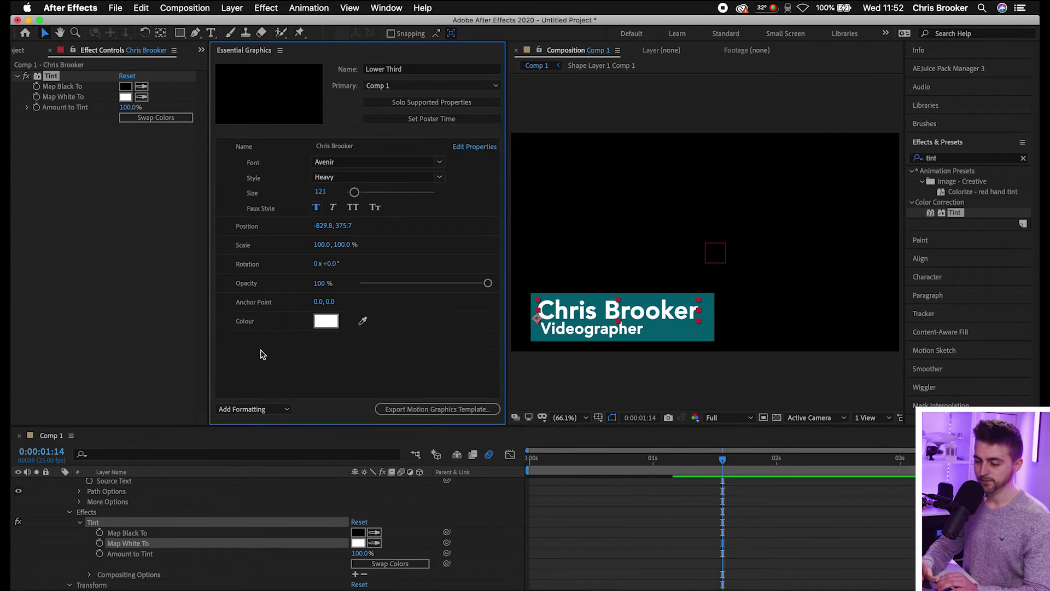
# Test the Colour control with pure red, then undo back to white
pyautogui.click(326, 321)
pyautogui.moveTo(700, 234); pyautogui.dragTo(802, 171)
pyautogui.click(895, 173)
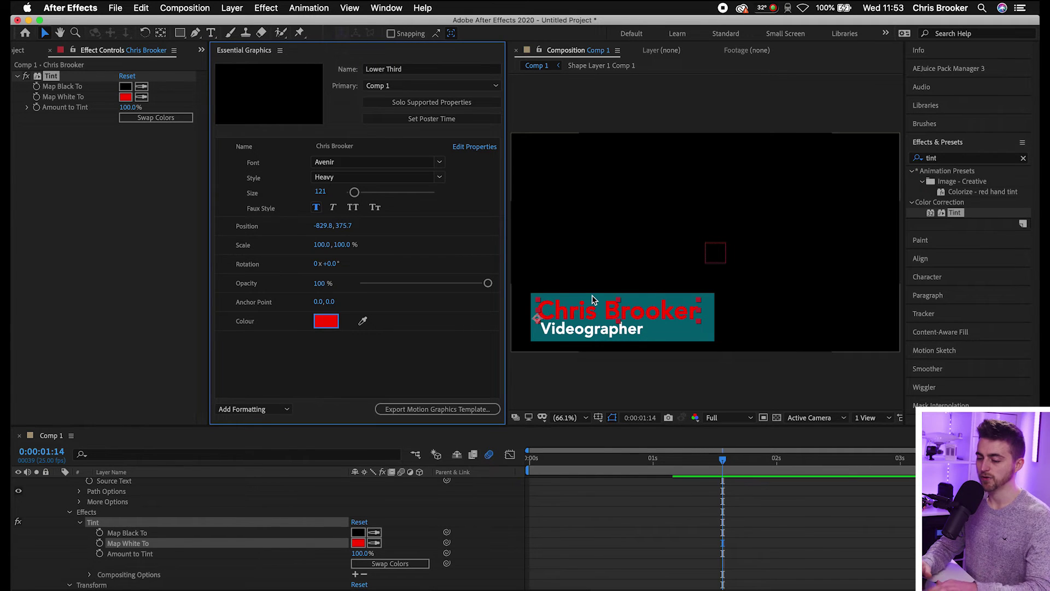
pyautogui.press('super+z')
pyautogui.click(398, 359)
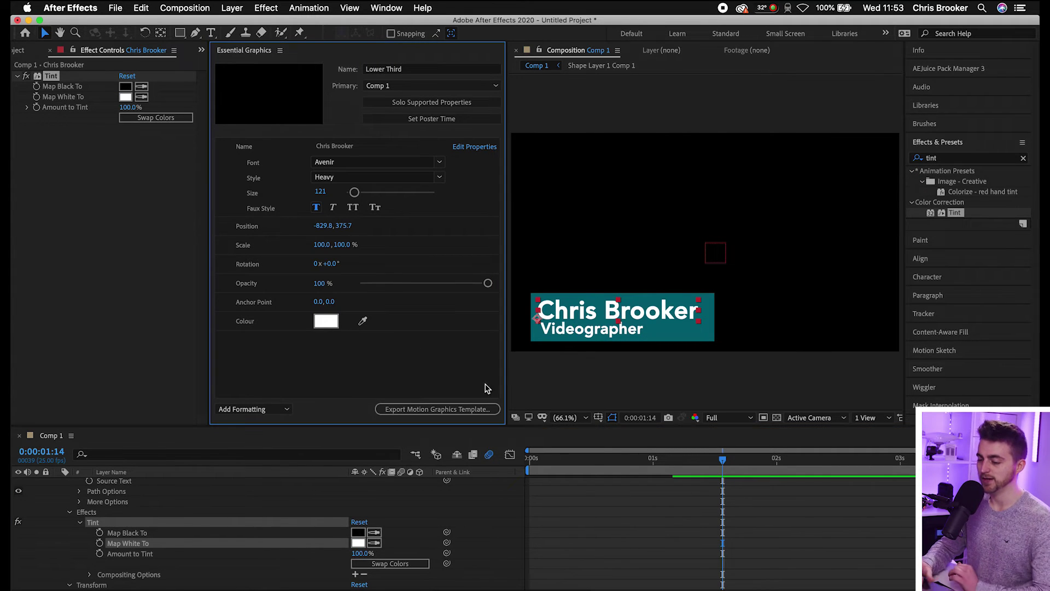
# Clear the effects search, browse the Distort category, and open the template's formatting options
pyautogui.scroll(-2, 249, 573)
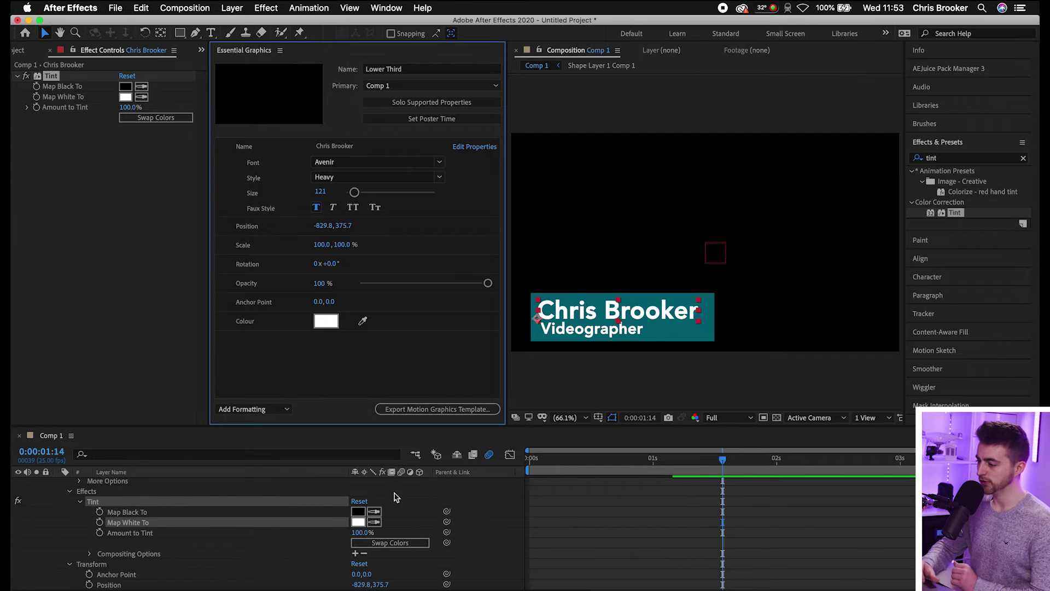
pyautogui.click(1022, 160)
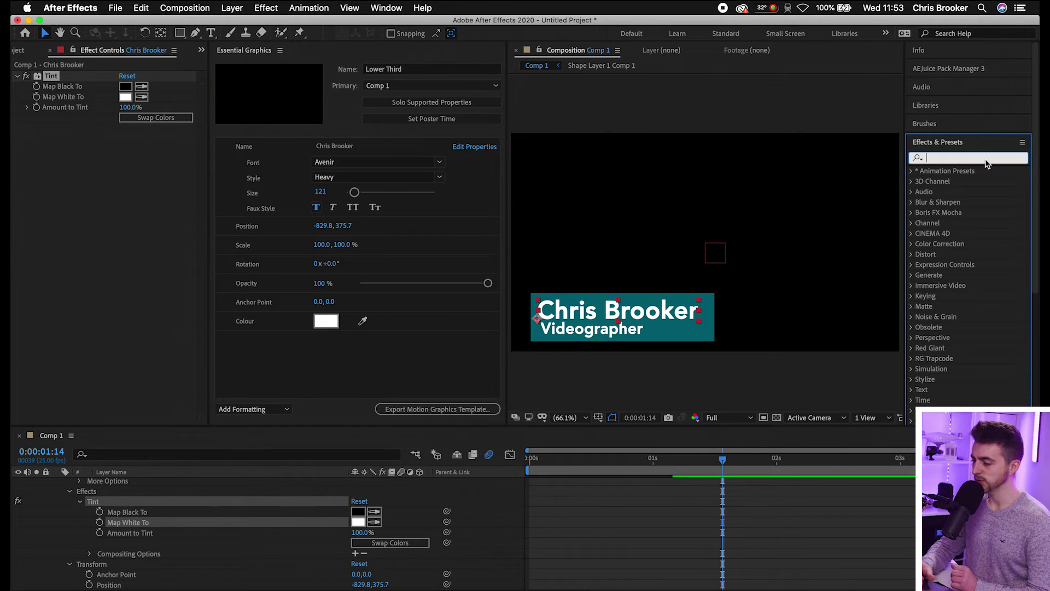
pyautogui.click(911, 254)
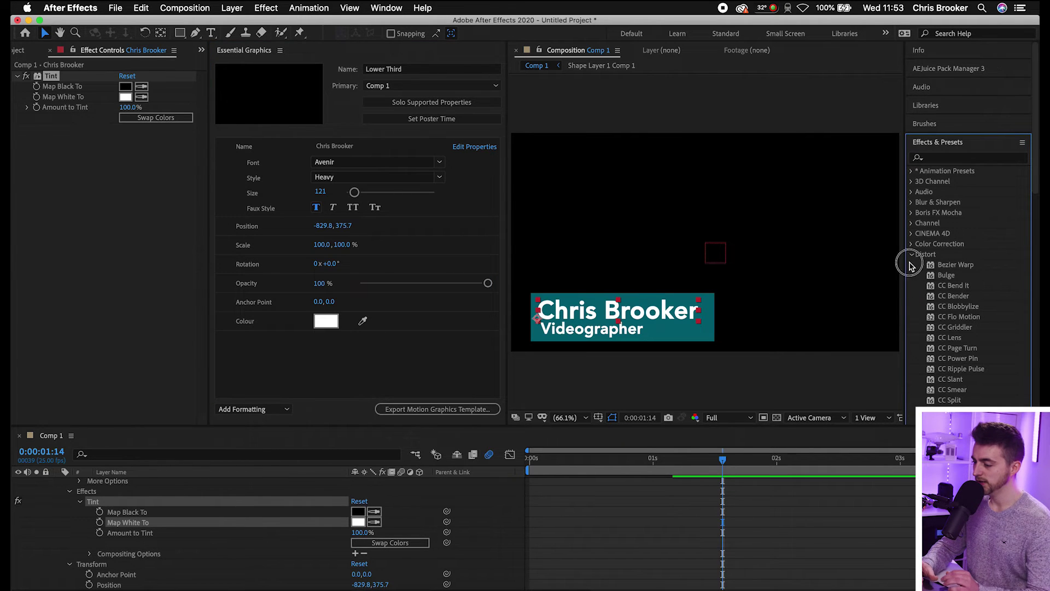
pyautogui.click(911, 254)
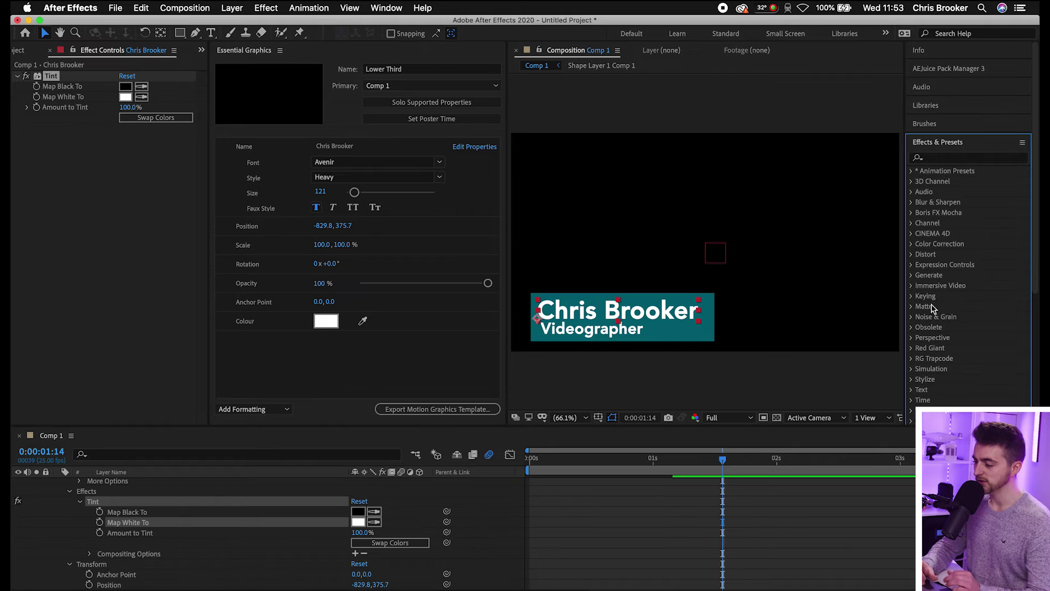
pyautogui.click(911, 307)
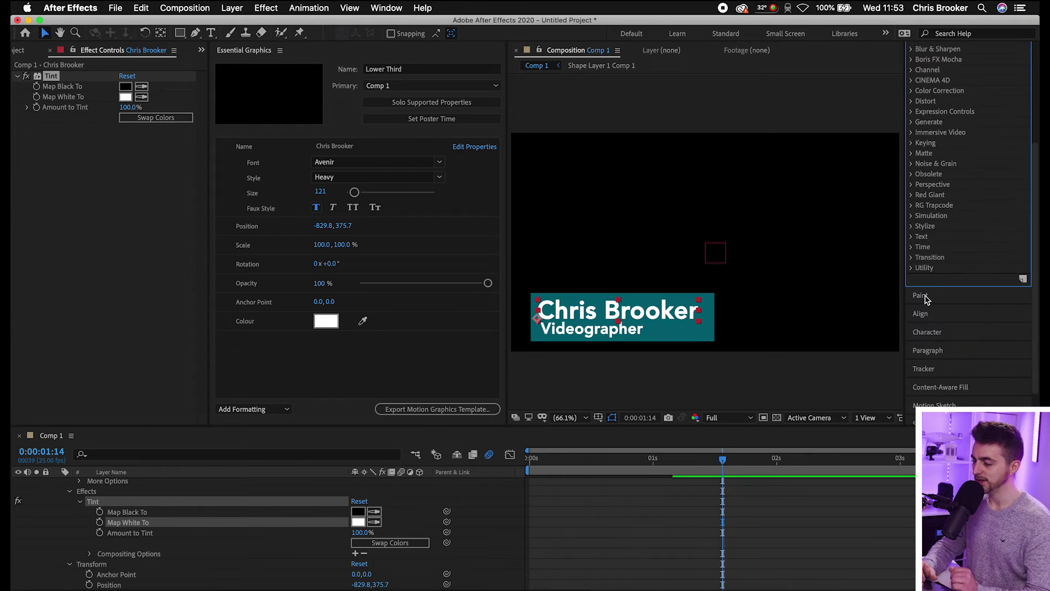
pyautogui.click(914, 300)
pyautogui.click(322, 370)
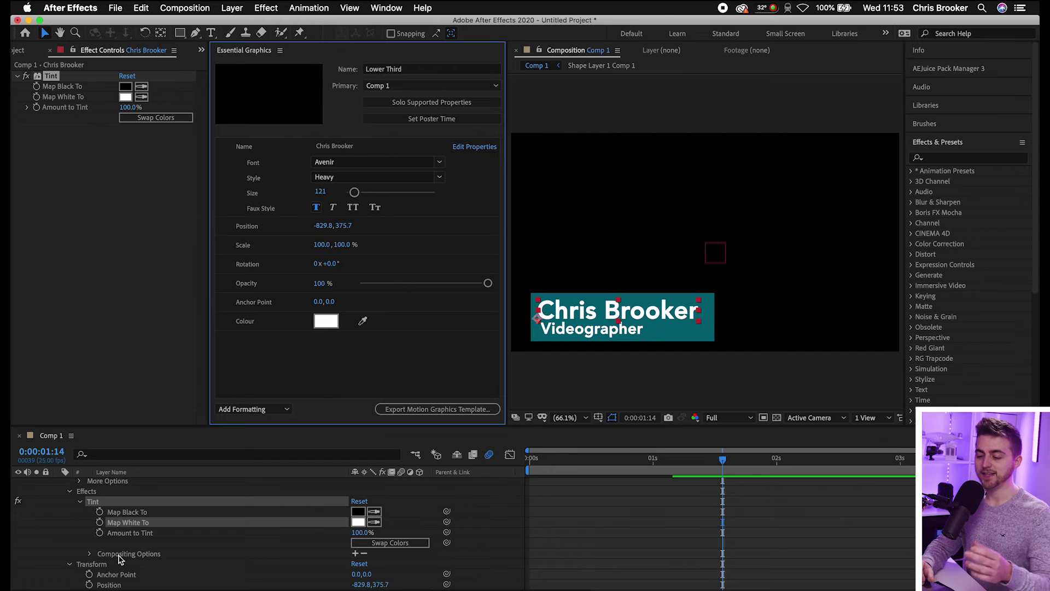
pyautogui.scroll(-3, 120, 557)
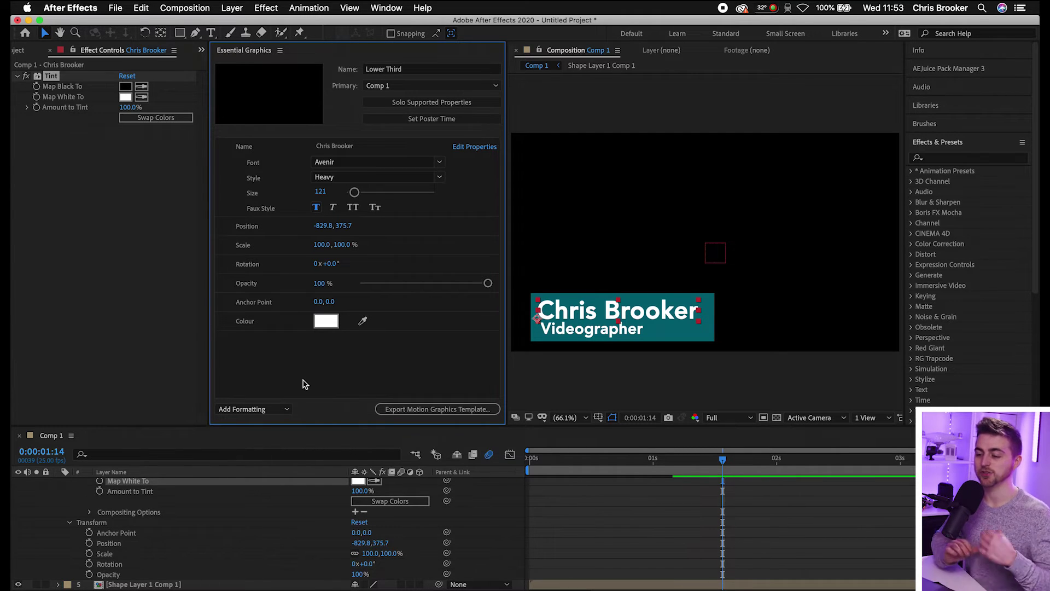
pyautogui.click(257, 409)
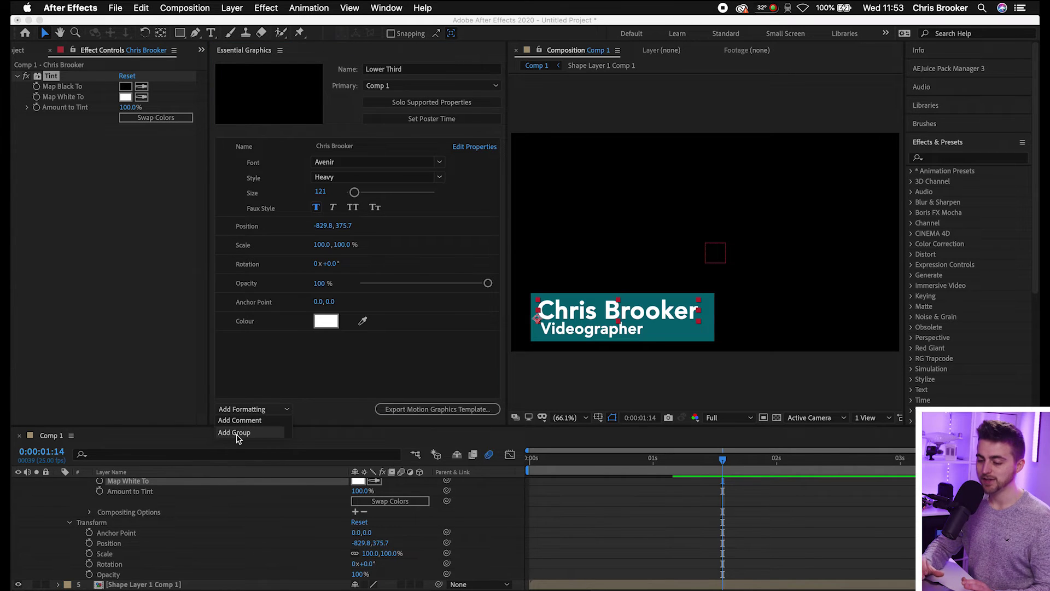
# Add a new control group named 'Name - Title' to the template
pyautogui.click(246, 409)
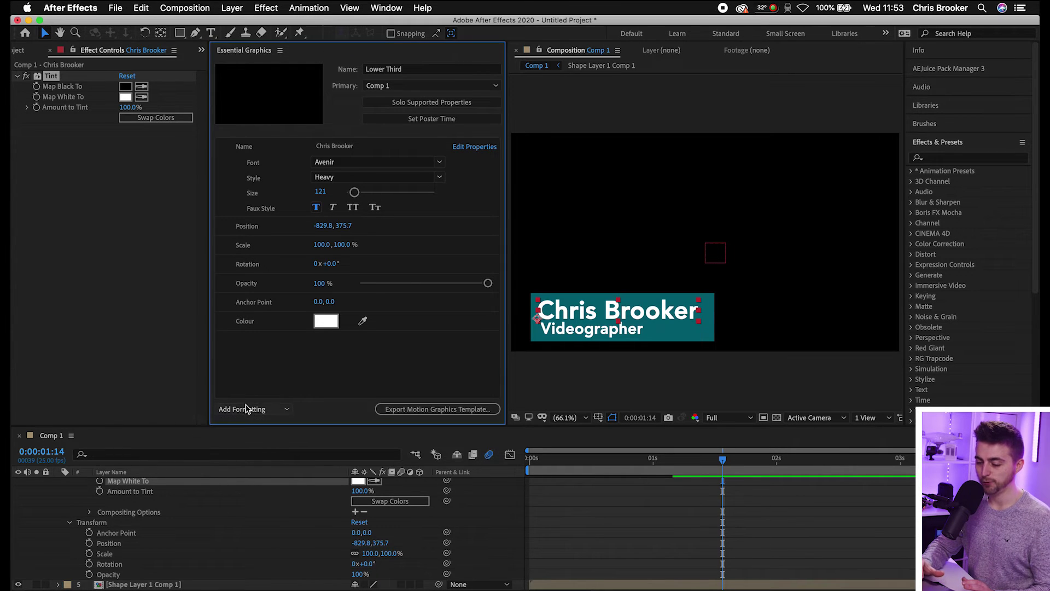
pyautogui.click(248, 409)
pyautogui.click(241, 432)
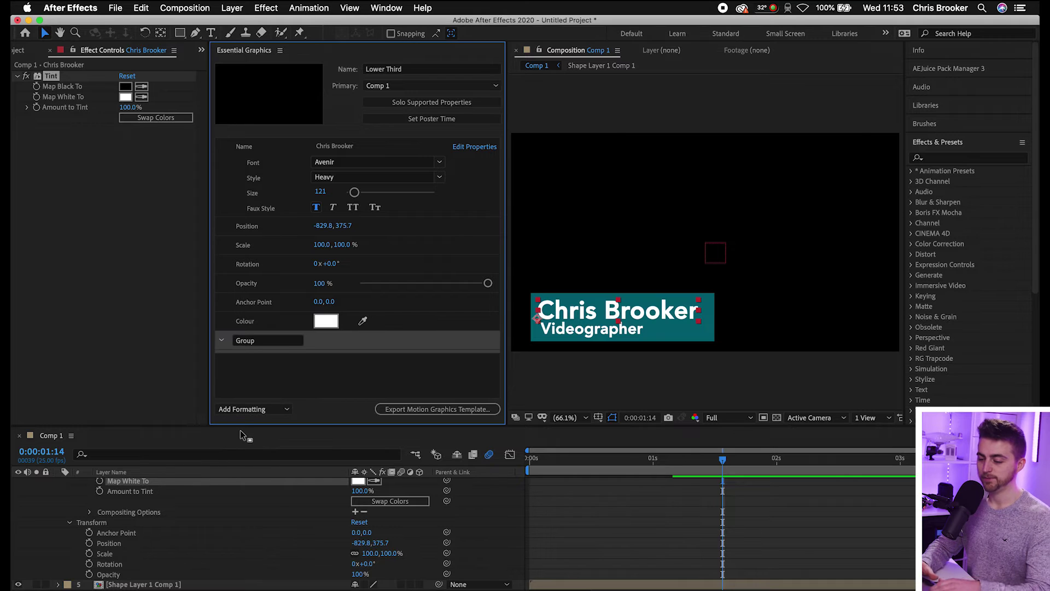
pyautogui.click(270, 343)
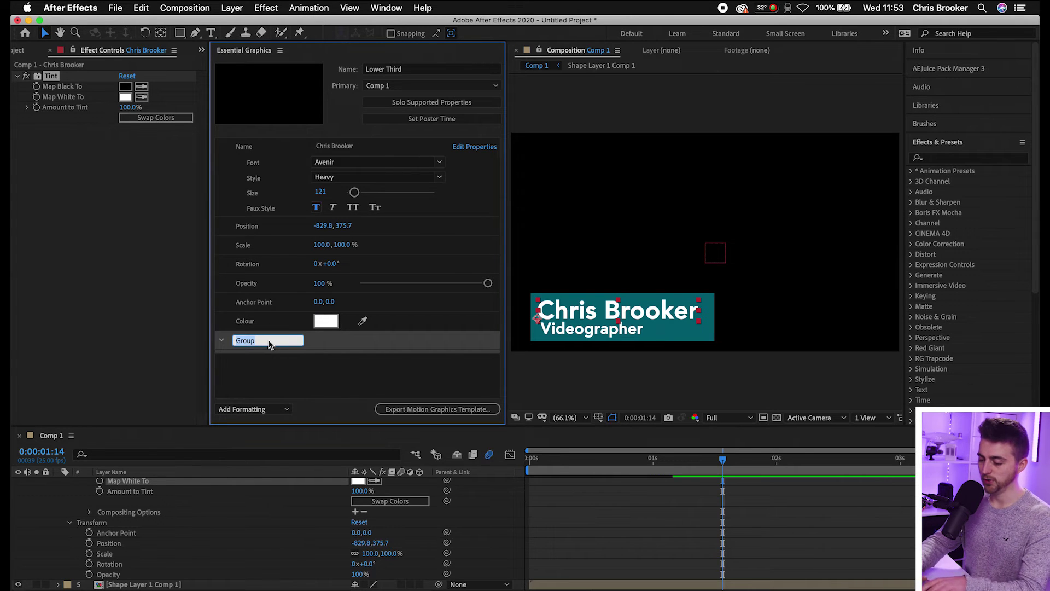
pyautogui.write('Name -')
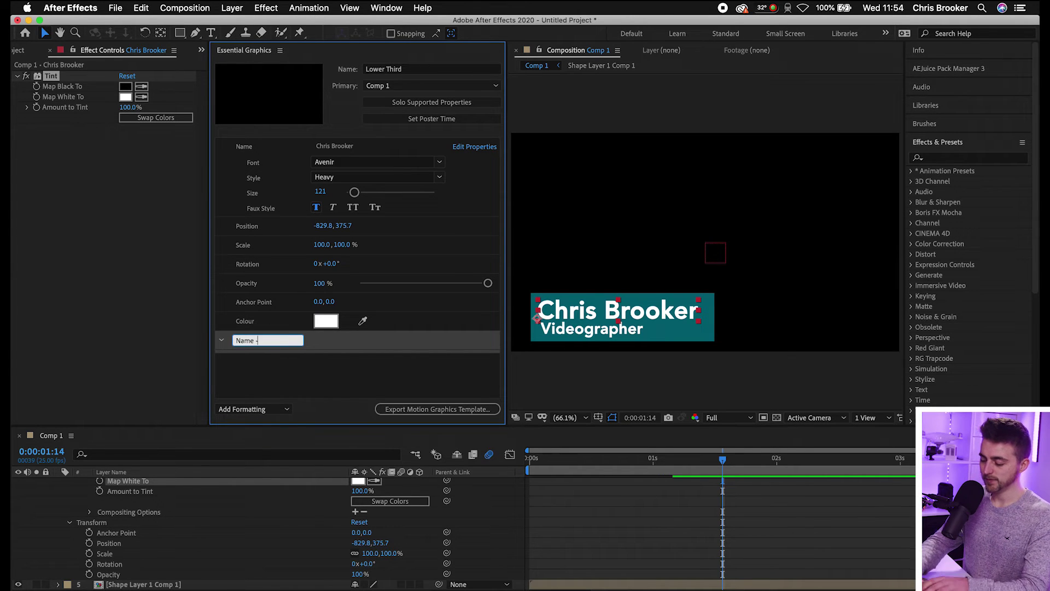
pyautogui.write(' Title')
pyautogui.press('Return')
# Move the Name, Position, Scale, Rotation and Opacity controls into the Name - Title group
pyautogui.click(245, 148)
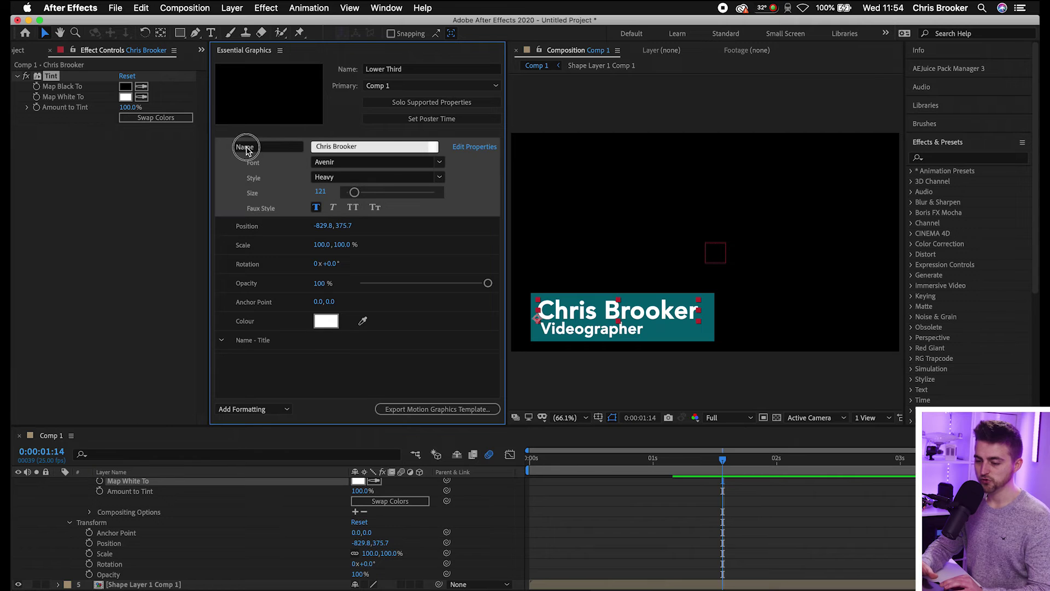
pyautogui.moveTo(245, 147); pyautogui.dragTo(252, 346)
pyautogui.click(250, 149)
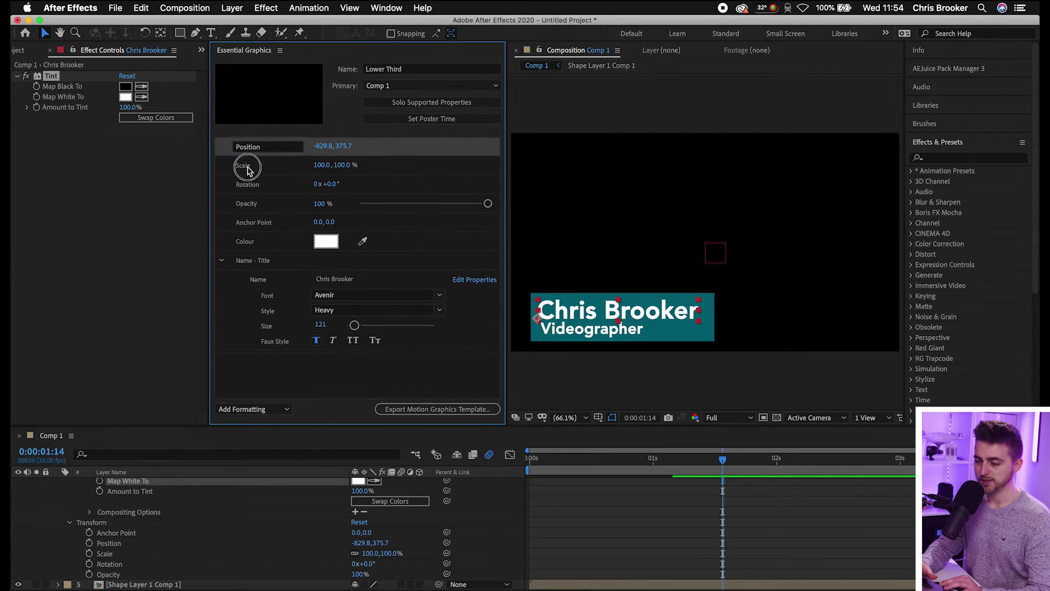
pyautogui.moveTo(249, 170); pyautogui.dragTo(269, 341)
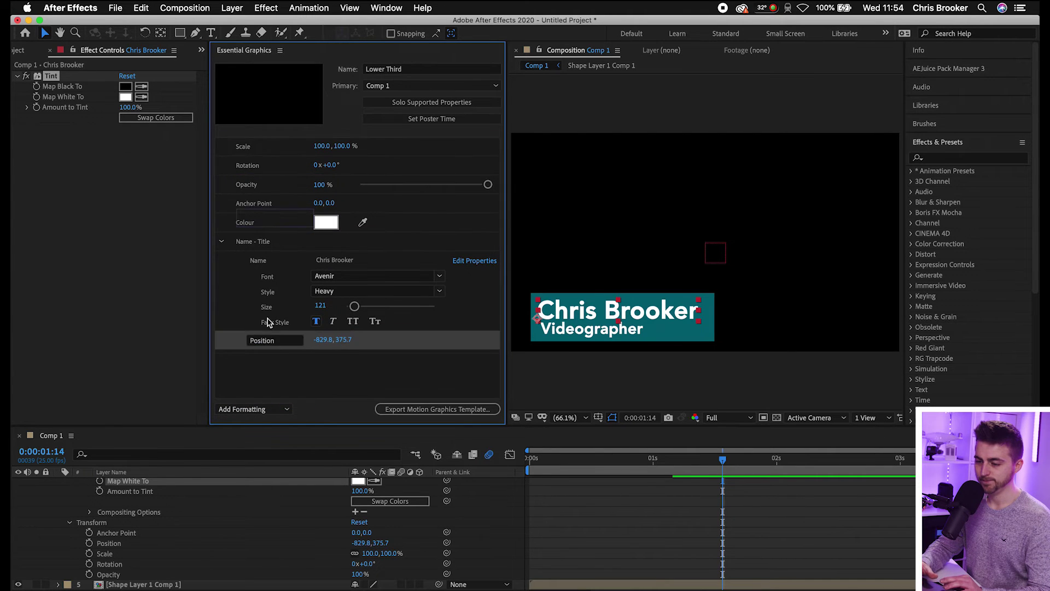
pyautogui.moveTo(252, 148); pyautogui.dragTo(265, 349)
pyautogui.moveTo(251, 150); pyautogui.dragTo(274, 343)
pyautogui.moveTo(259, 149); pyautogui.dragTo(265, 350)
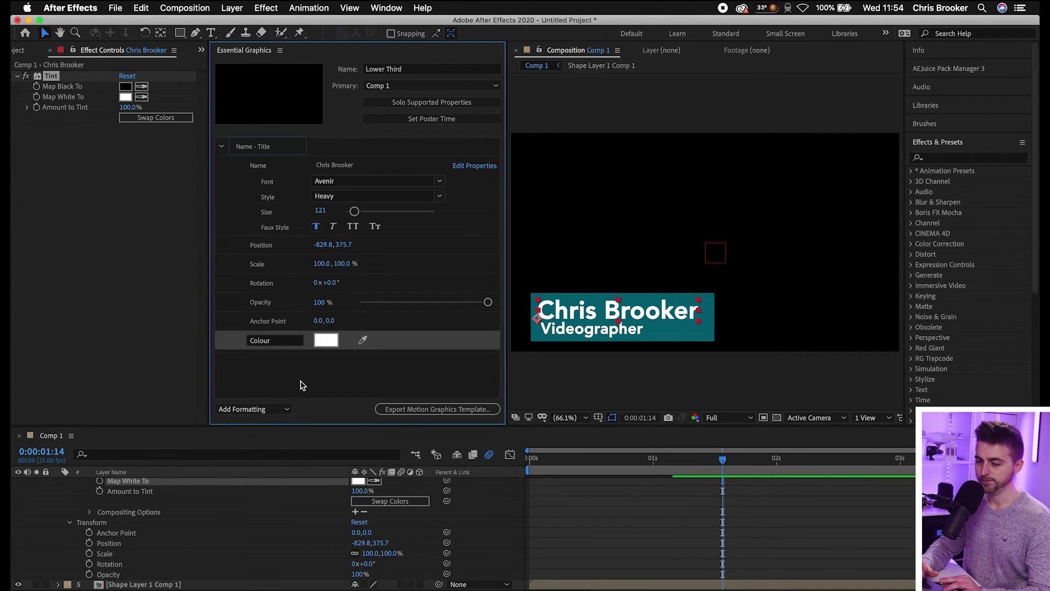
# Test the name size slider, revert it to 121, and collapse the Name - Title group
pyautogui.click(222, 147)
pyautogui.click(222, 147)
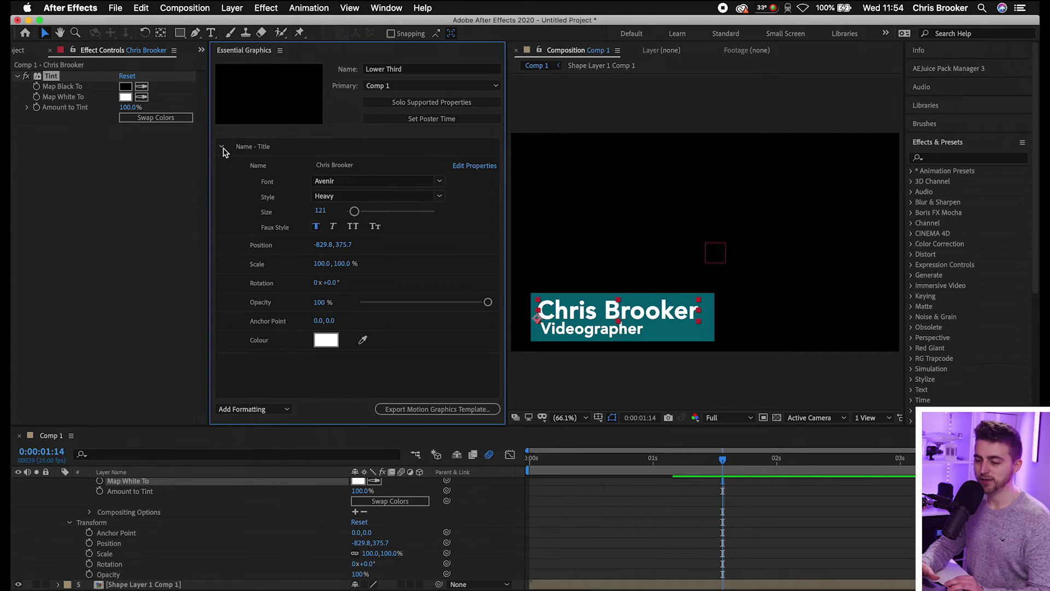
pyautogui.doubleClick(255, 154)
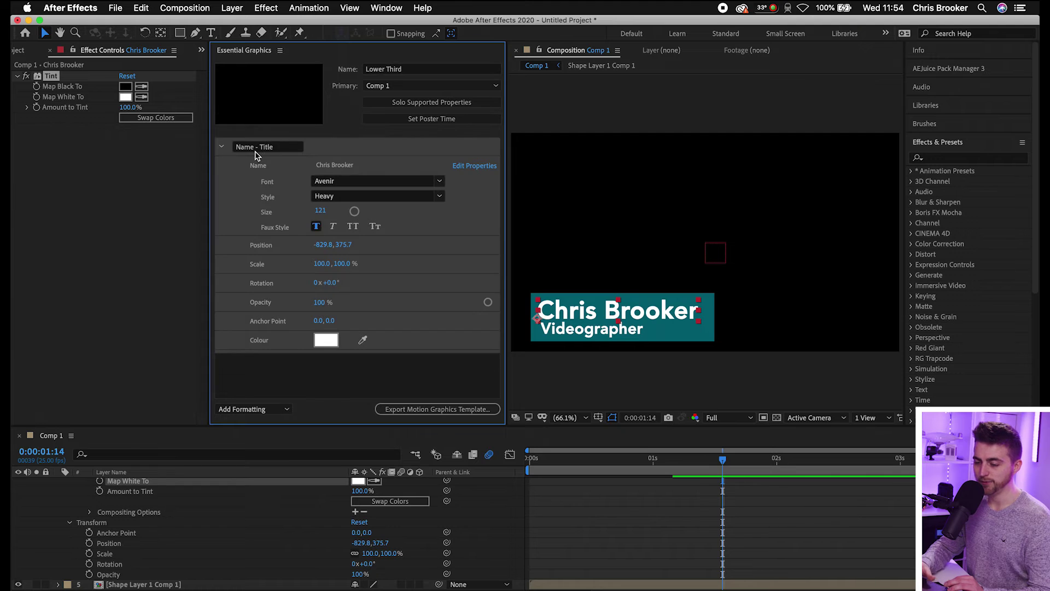
pyautogui.click(323, 383)
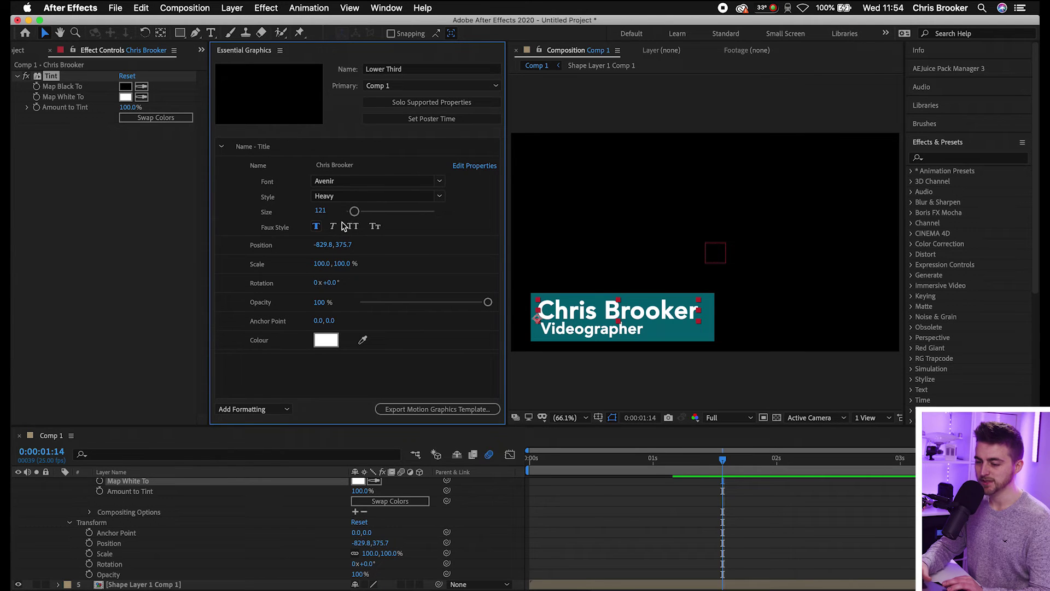
pyautogui.moveTo(354, 211); pyautogui.dragTo(363, 212)
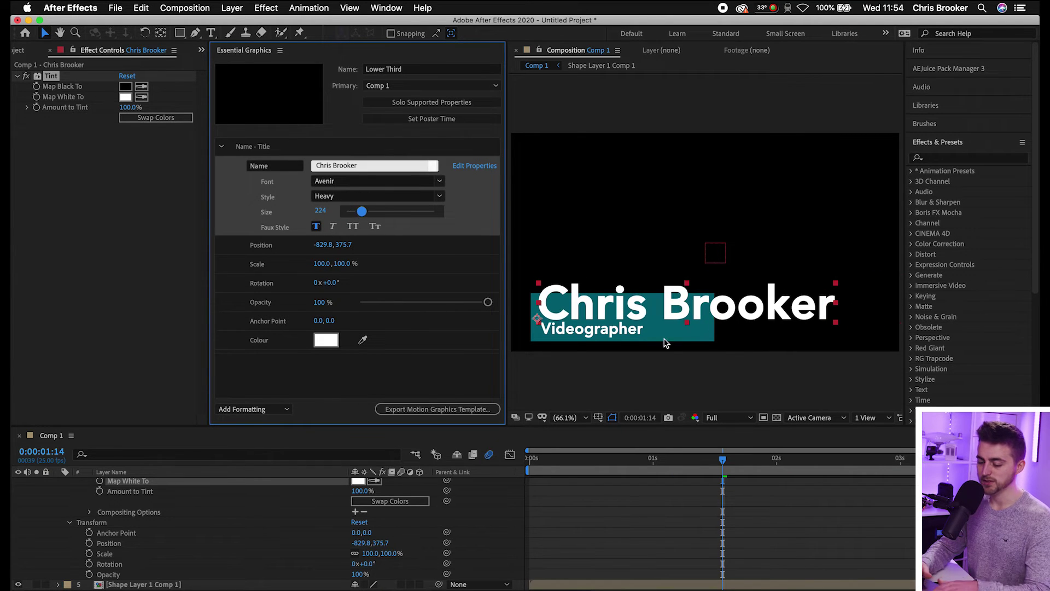
pyautogui.press('super+z')
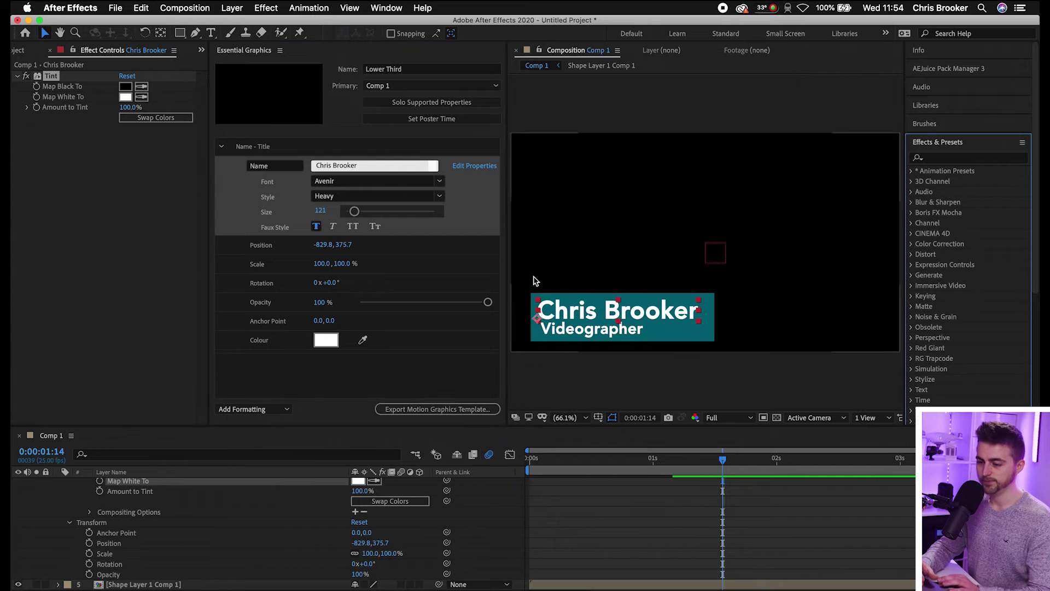
pyautogui.click(221, 147)
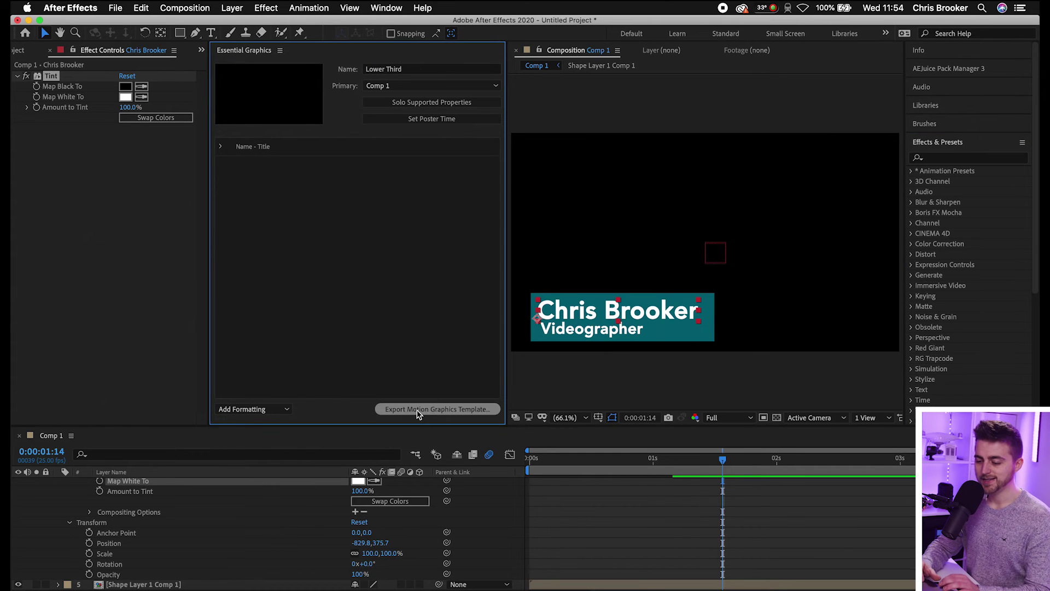
# Add a new control group named 'Subtitle - Title' to the template
pyautogui.click(269, 409)
pyautogui.click(251, 432)
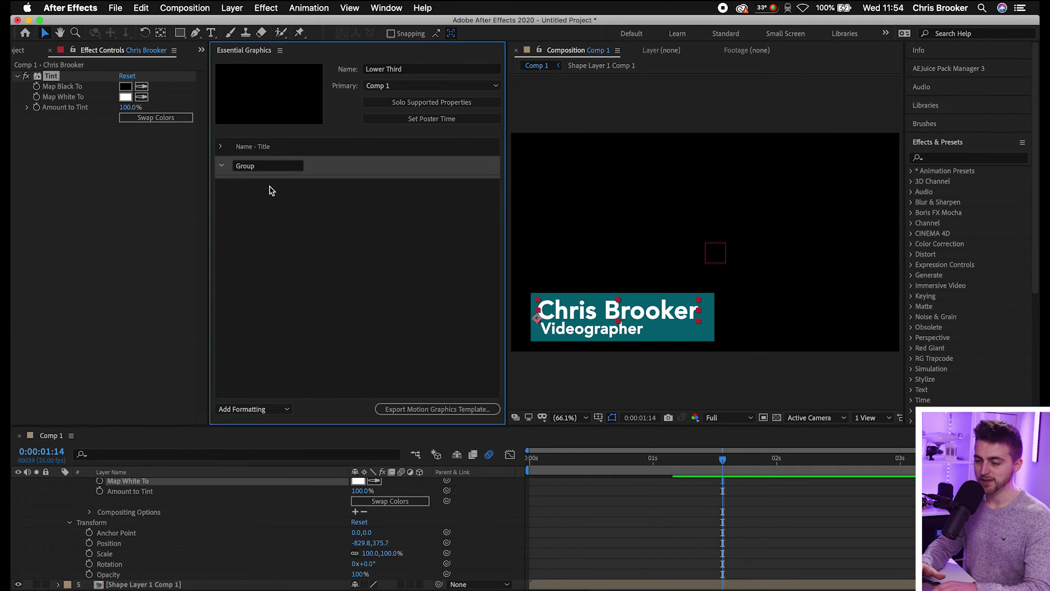
pyautogui.doubleClick(261, 167)
pyautogui.write('Subtitle - Title')
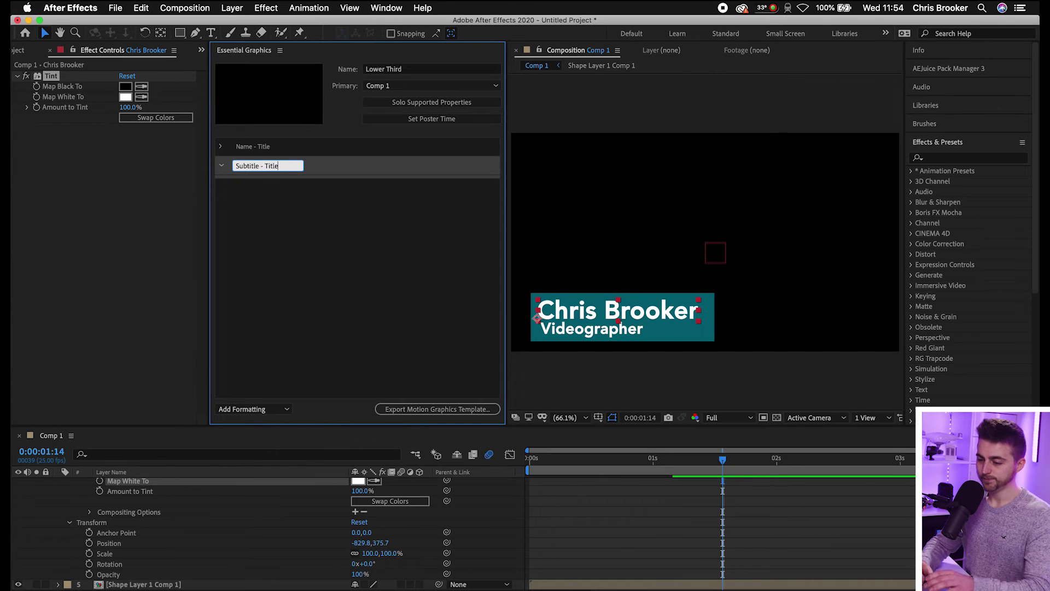
pyautogui.click(231, 262)
# Apply the Tint effect to the Shape Layer 1 Comp 1 box layer, turning it grey
pyautogui.scroll(5, 154, 572)
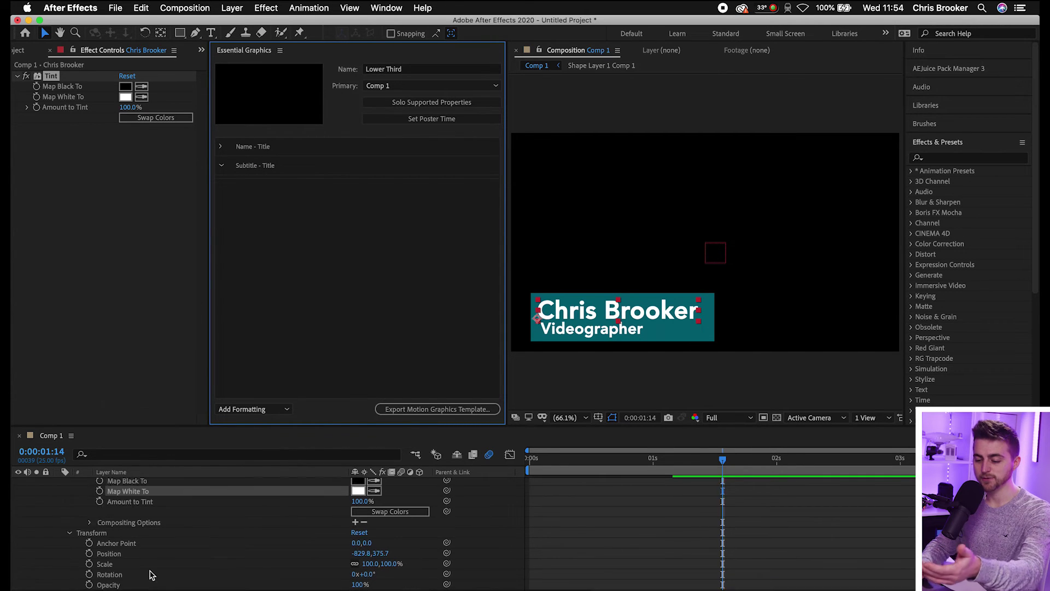
pyautogui.click(60, 514)
pyautogui.click(134, 524)
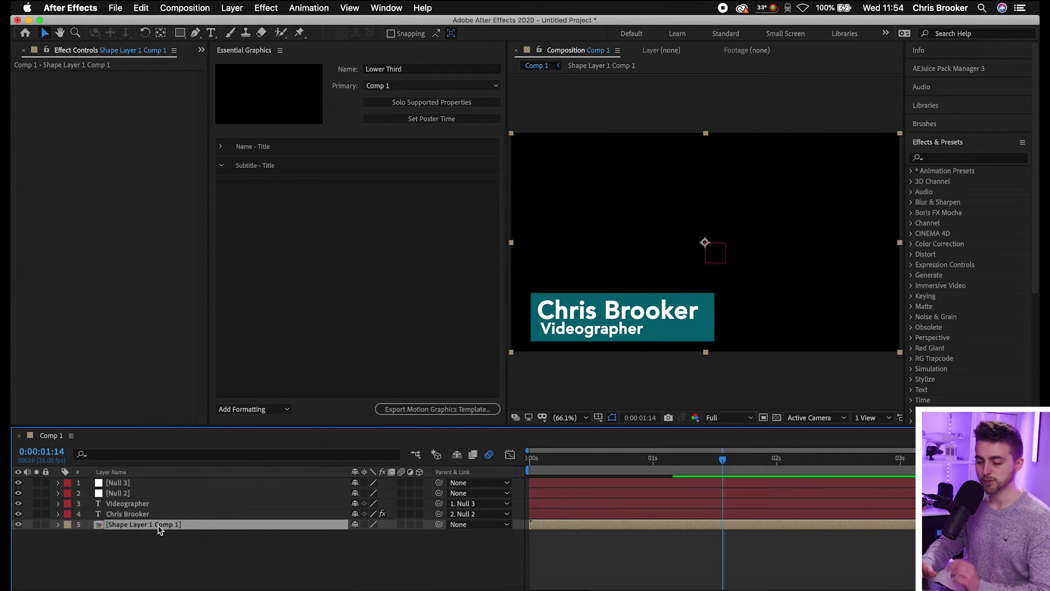
pyautogui.click(138, 541)
pyautogui.click(137, 525)
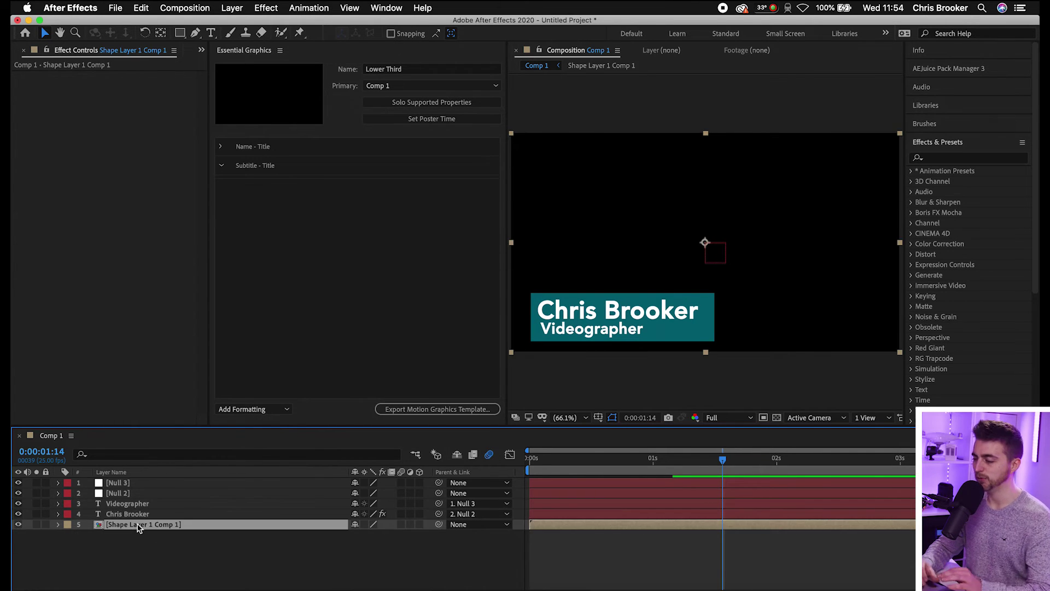
pyautogui.click(935, 158)
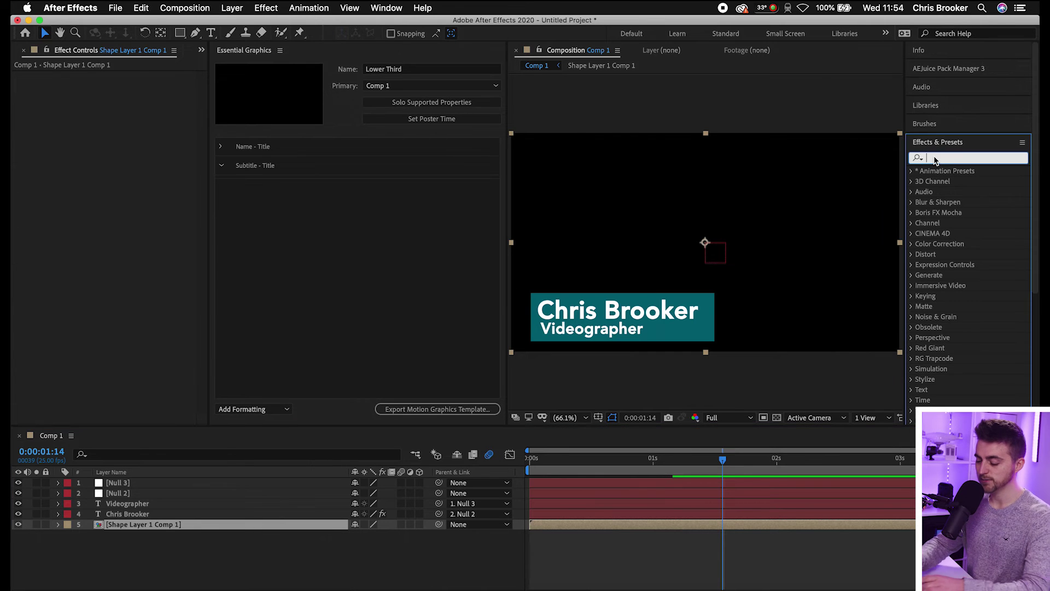
pyautogui.write('tint')
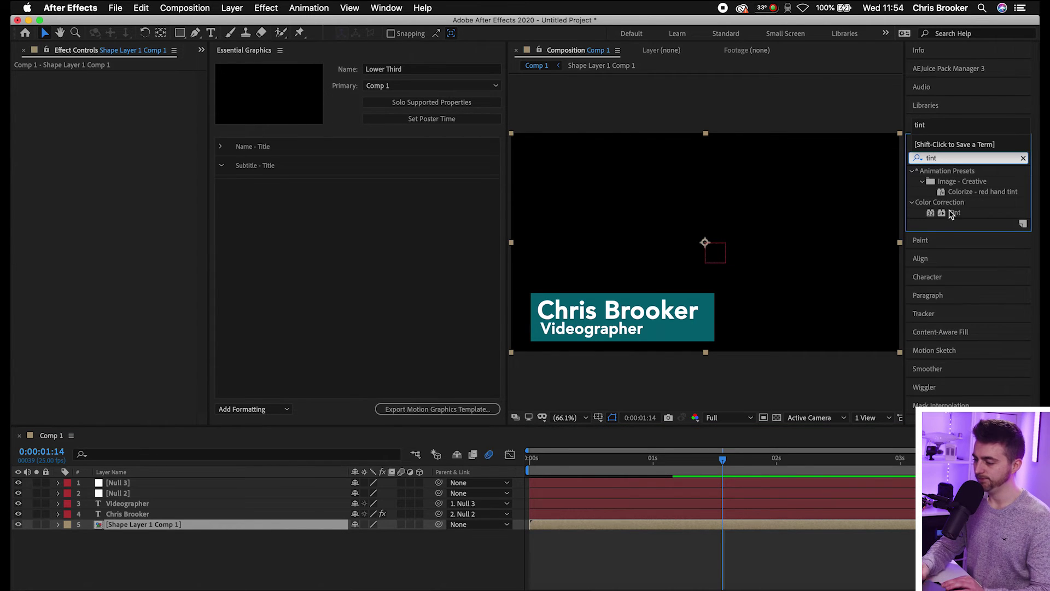
pyautogui.moveTo(952, 213); pyautogui.dragTo(156, 297)
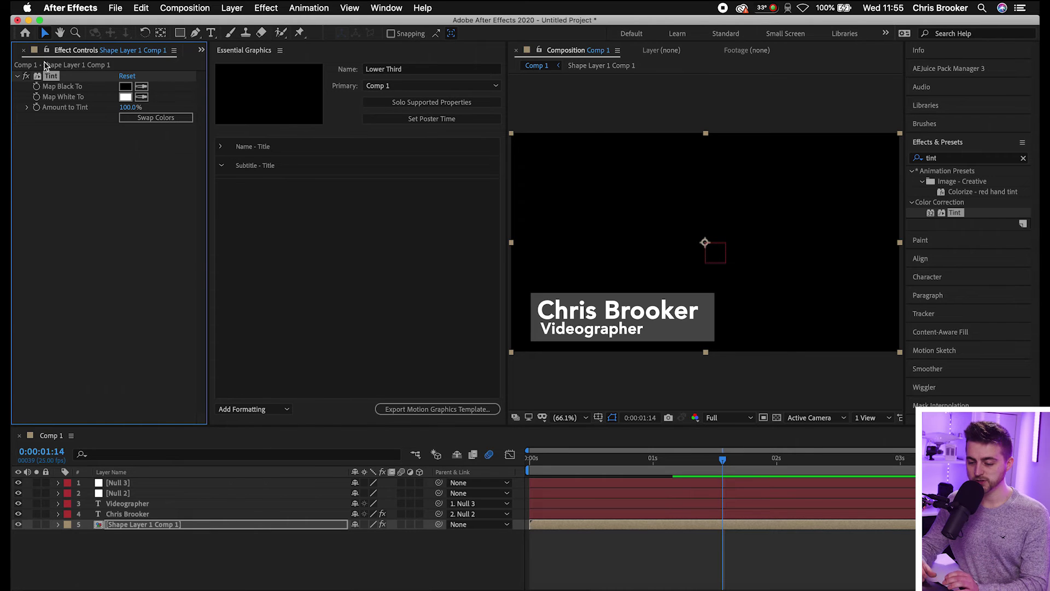
pyautogui.click(58, 524)
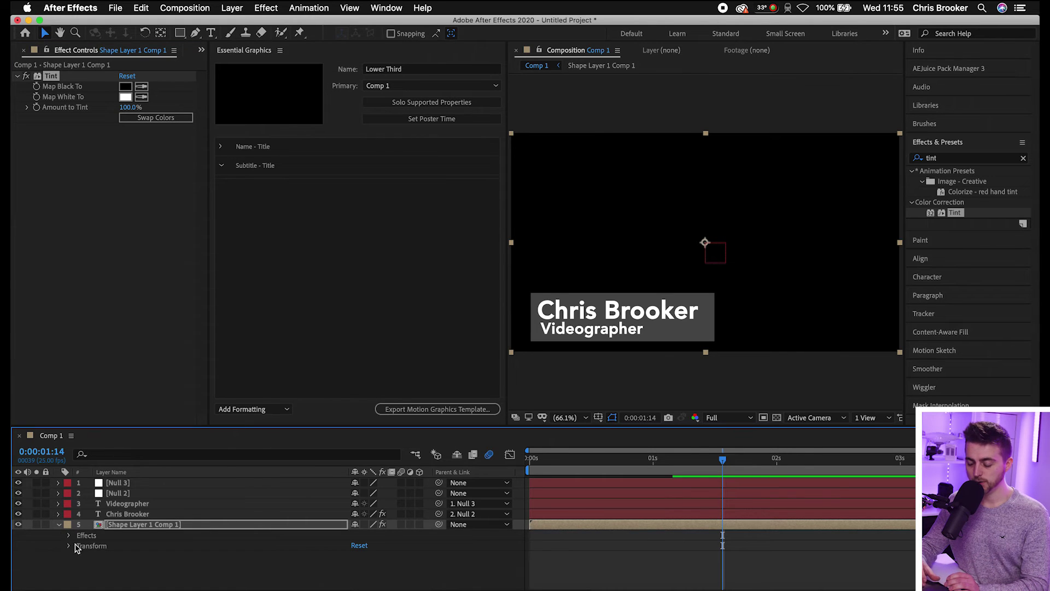
# Add the Tint effect's Map Black To as a red template control named 'Box Colour'
pyautogui.click(69, 536)
pyautogui.click(80, 546)
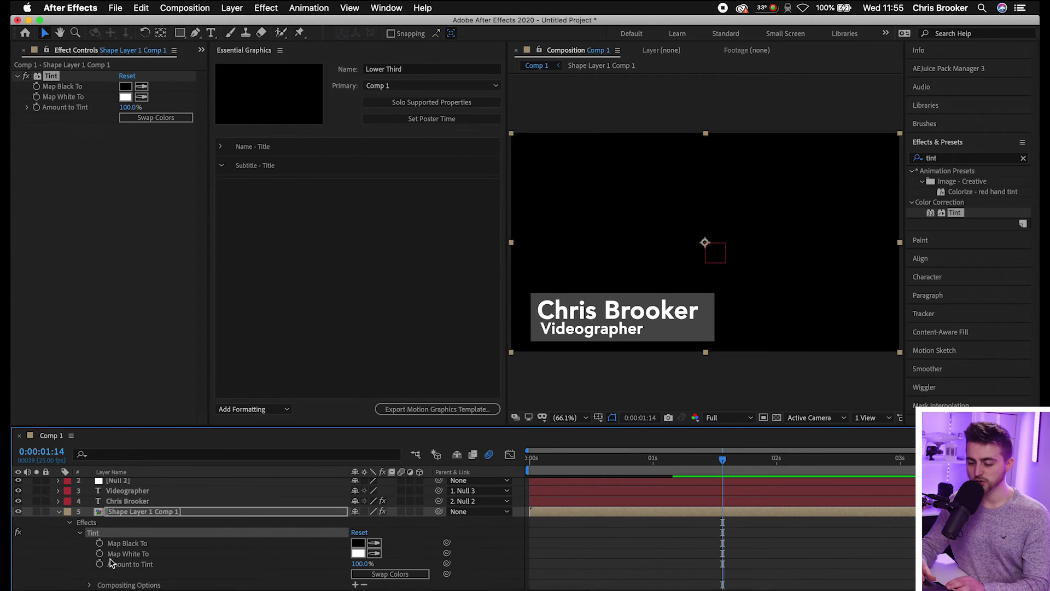
pyautogui.click(131, 547)
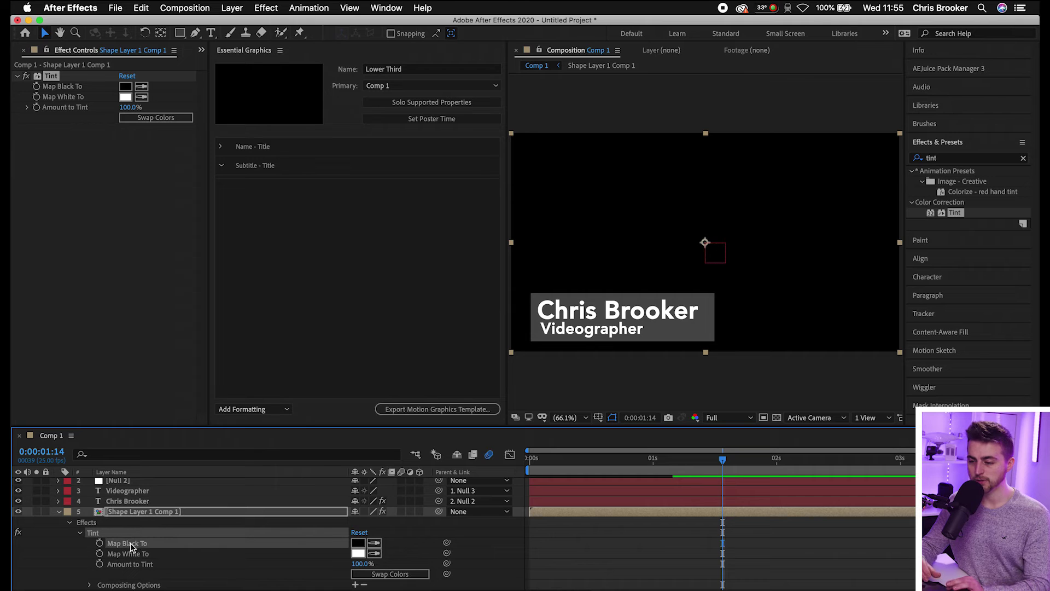
pyautogui.moveTo(131, 547); pyautogui.dragTo(306, 189)
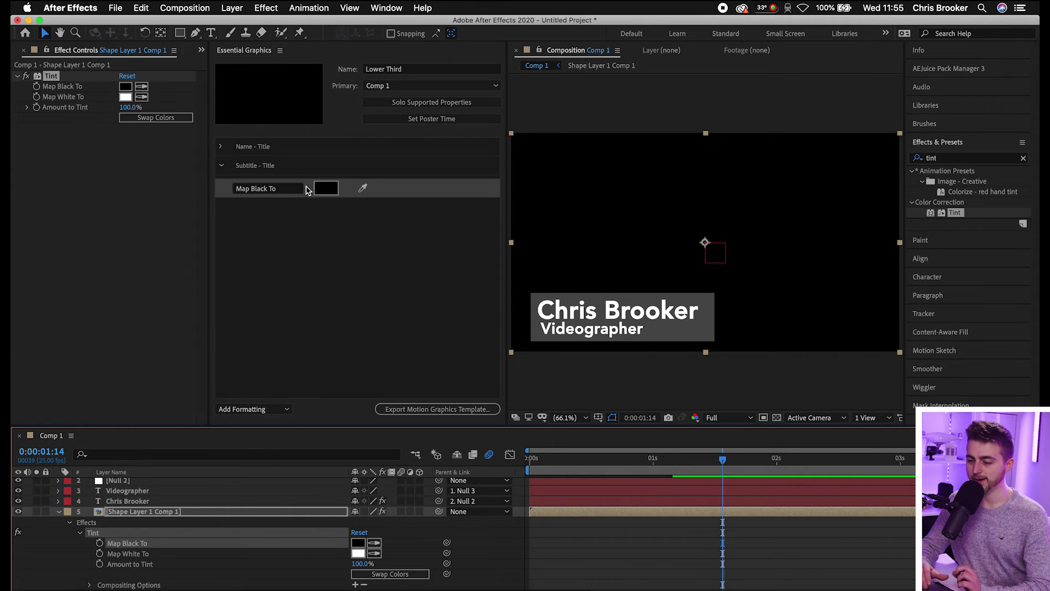
pyautogui.click(324, 188)
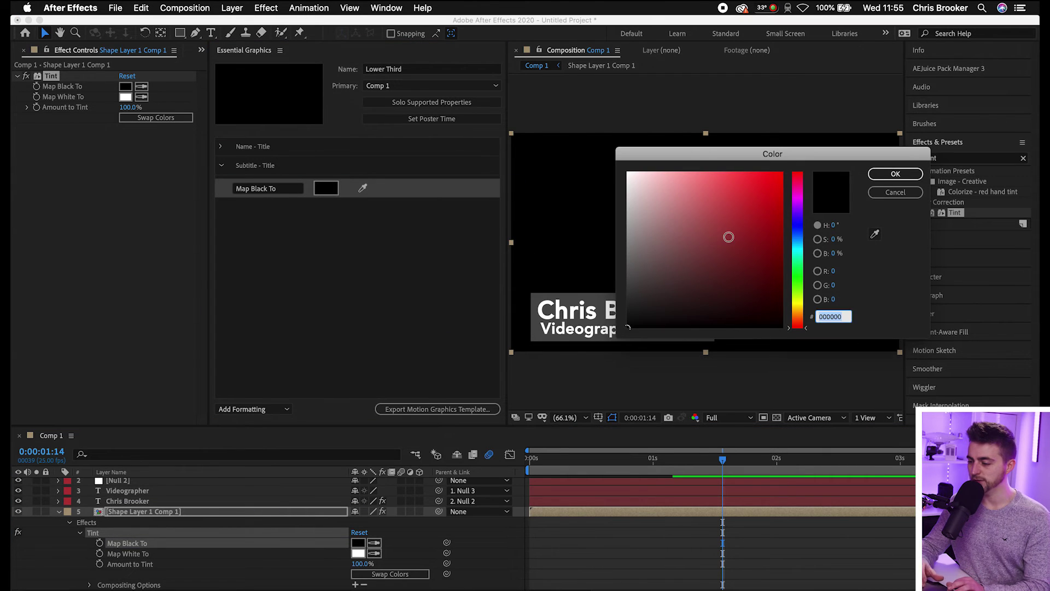
pyautogui.moveTo(729, 237); pyautogui.dragTo(777, 167)
pyautogui.click(884, 173)
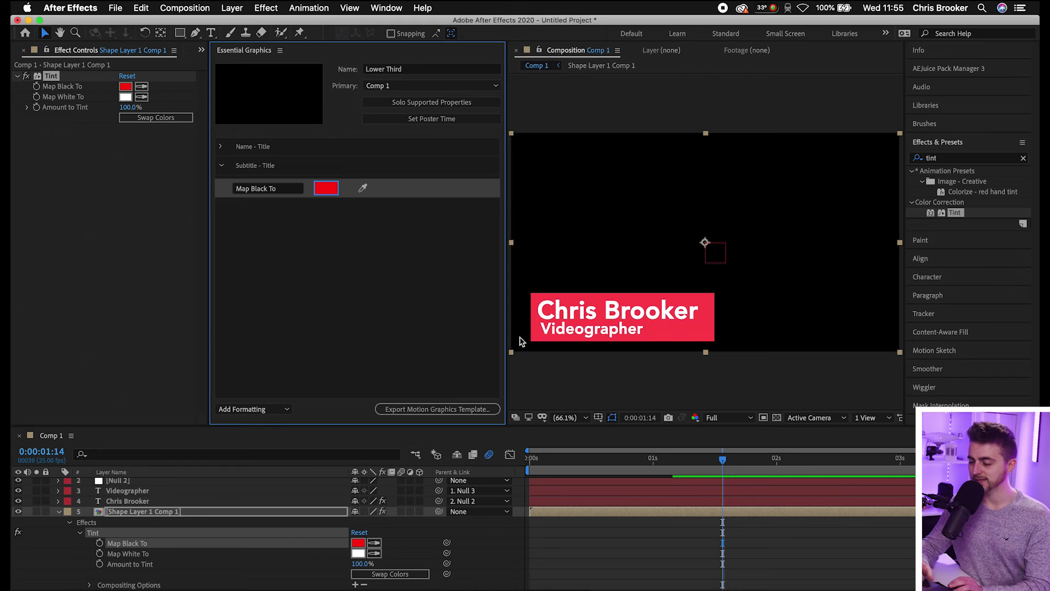
pyautogui.click(279, 191)
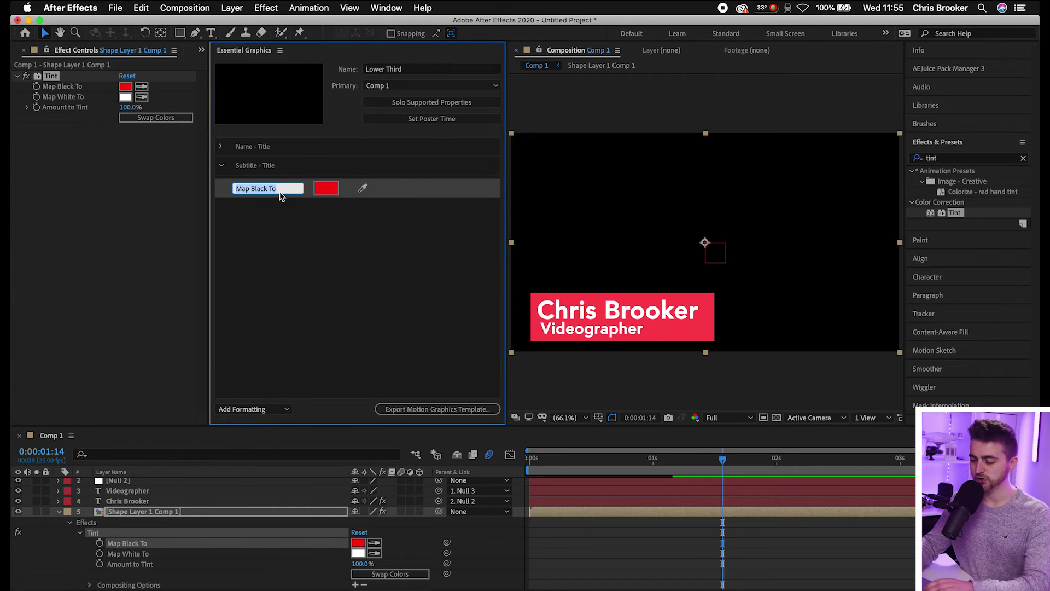
pyautogui.write('Box Colour')
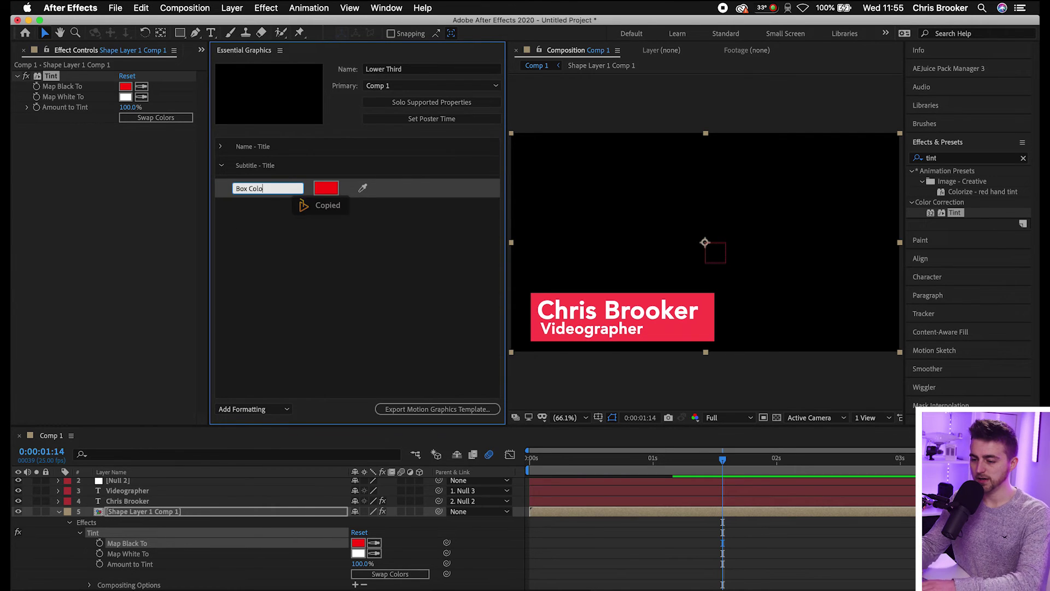
pyautogui.press('Return')
# Create a group named 'Box' and move Box Colour into it
pyautogui.click(283, 407)
pyautogui.click(249, 437)
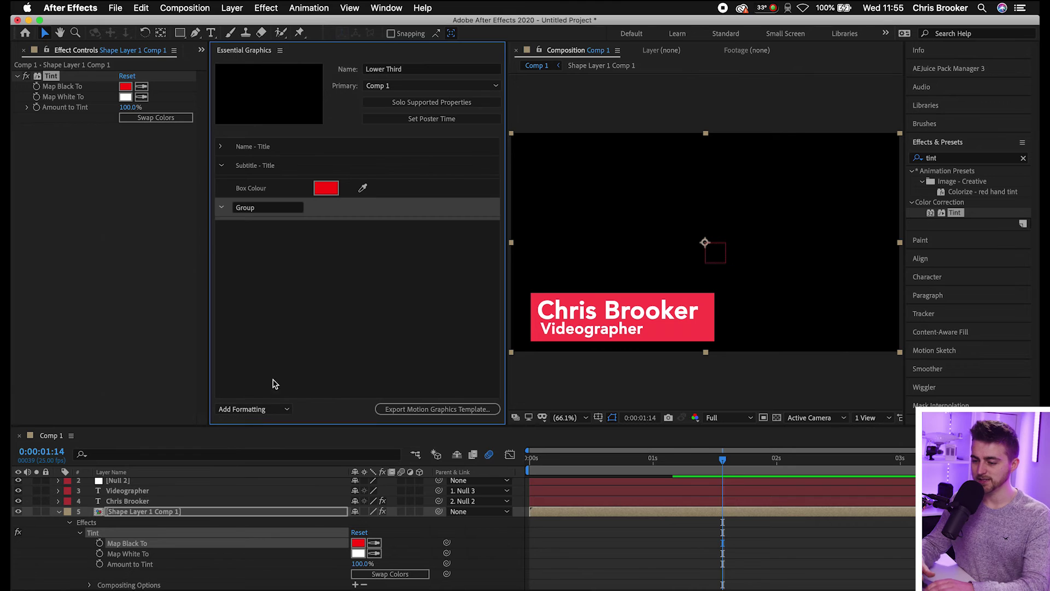
pyautogui.click(276, 209)
pyautogui.write('Box')
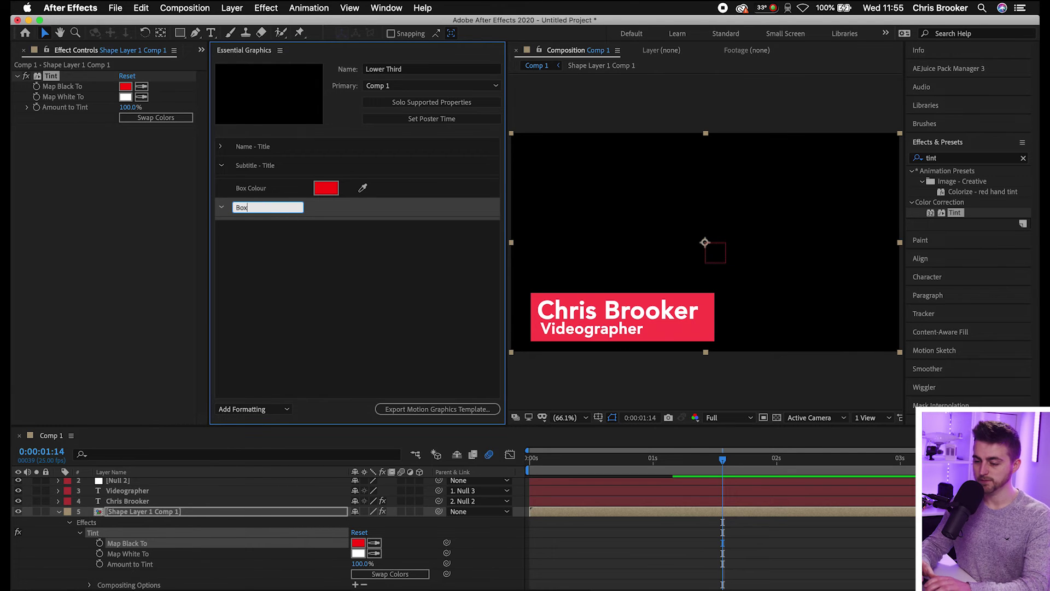
pyautogui.press('Return')
pyautogui.moveTo(261, 188); pyautogui.dragTo(241, 211)
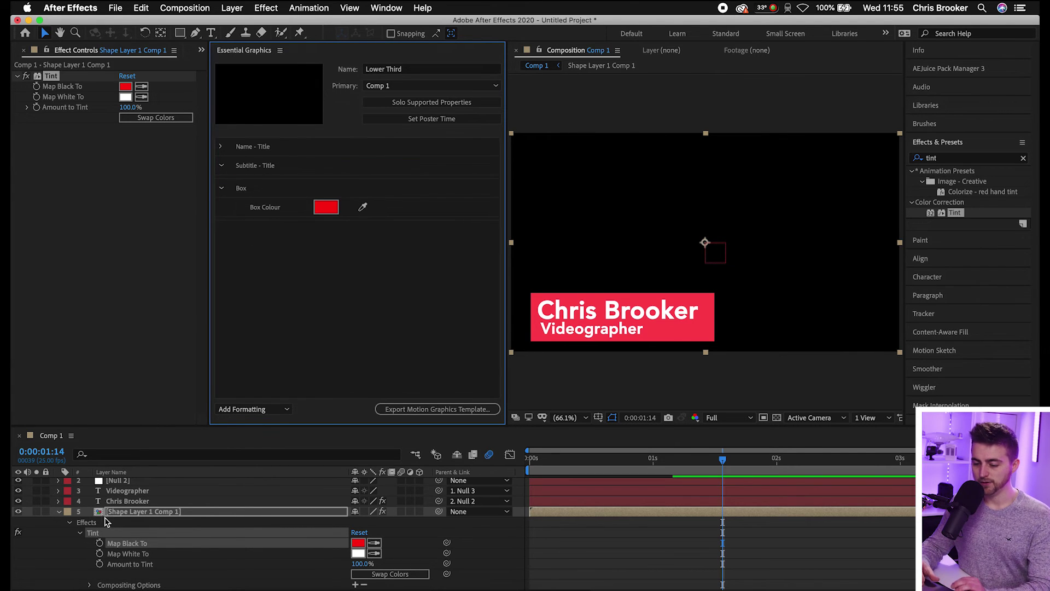
# Add the box's Scale, Anchor Point, Position, Rotation and Opacity, ordering Position above Anchor Point
pyautogui.click(69, 522)
pyautogui.click(69, 545)
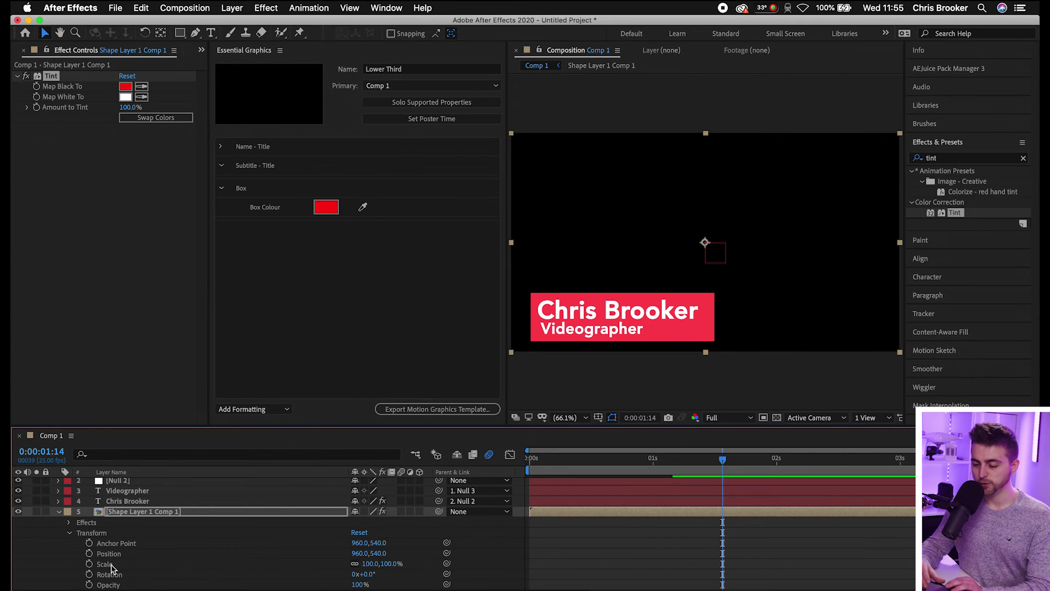
pyautogui.moveTo(105, 564); pyautogui.dragTo(270, 298)
pyautogui.moveTo(116, 543); pyautogui.dragTo(293, 339)
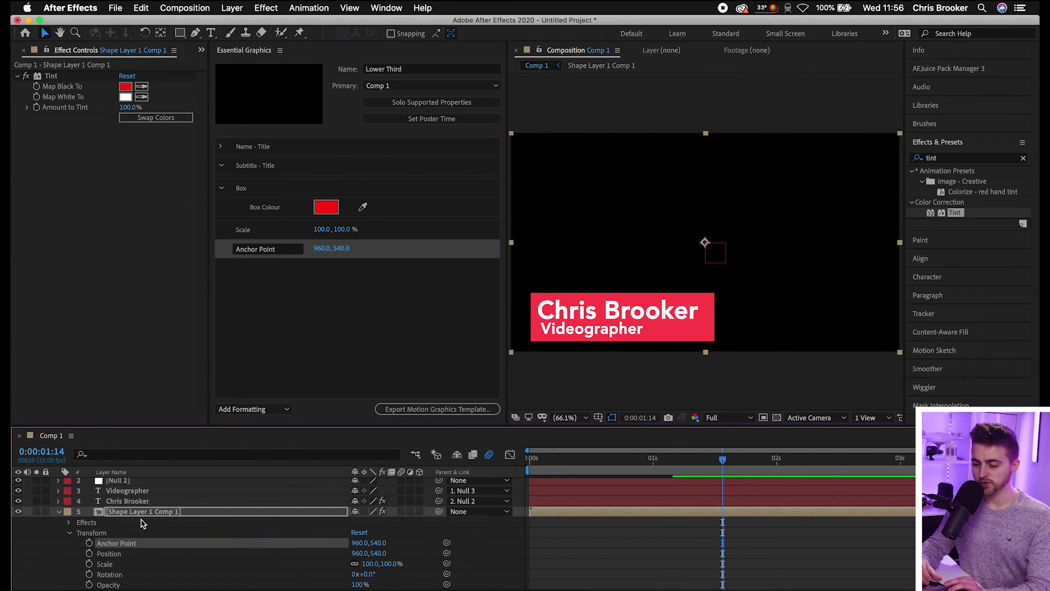
pyautogui.moveTo(109, 553); pyautogui.dragTo(311, 316)
pyautogui.moveTo(108, 574); pyautogui.dragTo(300, 356)
pyautogui.moveTo(108, 584); pyautogui.dragTo(321, 334)
pyautogui.moveTo(261, 227)
pyautogui.mouseDown()
pyautogui.moveTo(244, 229)
pyautogui.moveTo(257, 218)
pyautogui.mouseUp()
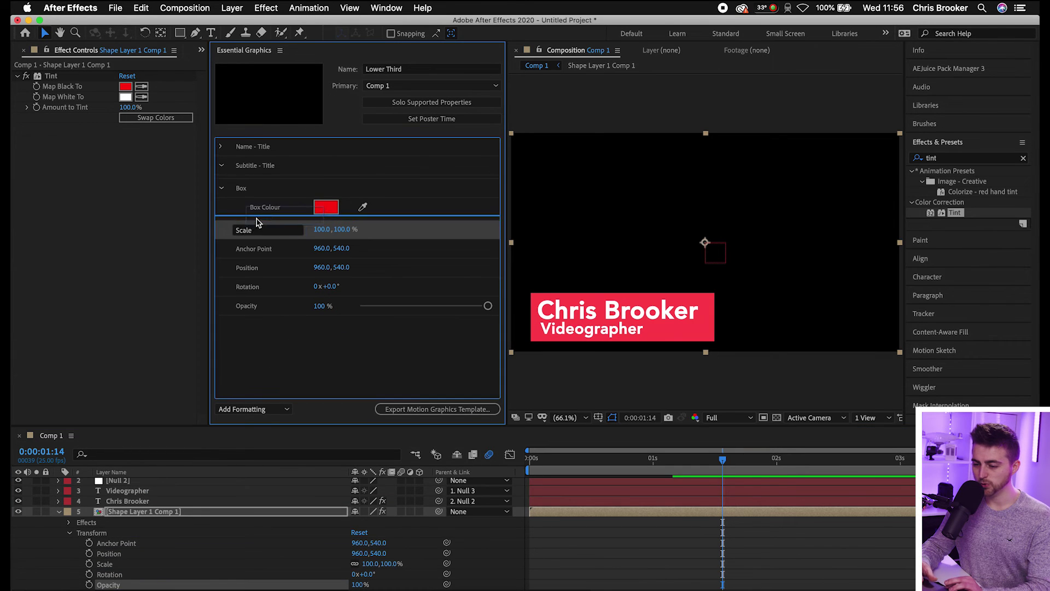
pyautogui.click(250, 249)
pyautogui.moveTo(241, 270); pyautogui.dragTo(265, 253)
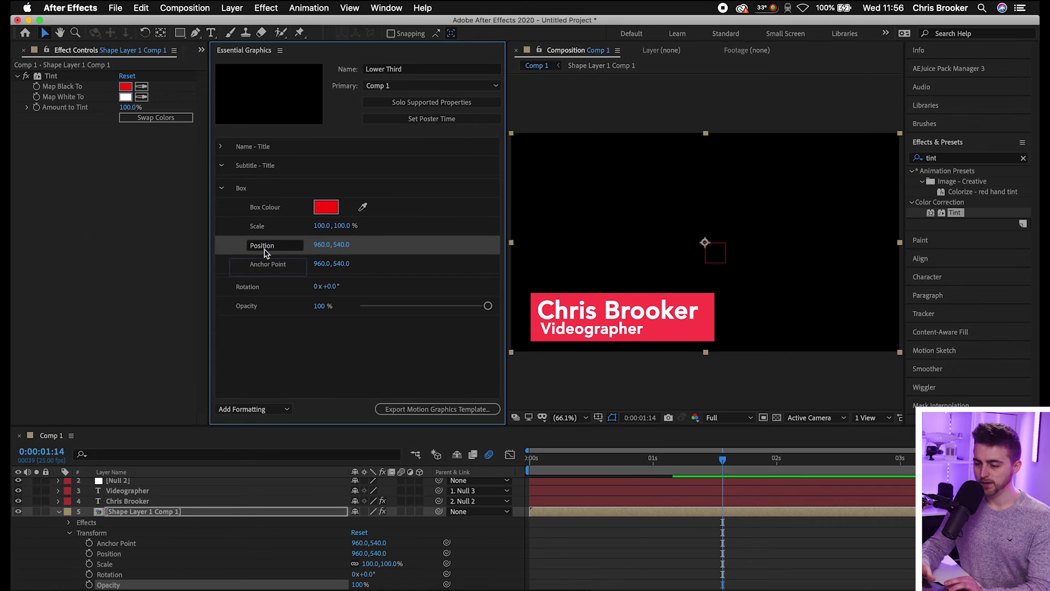
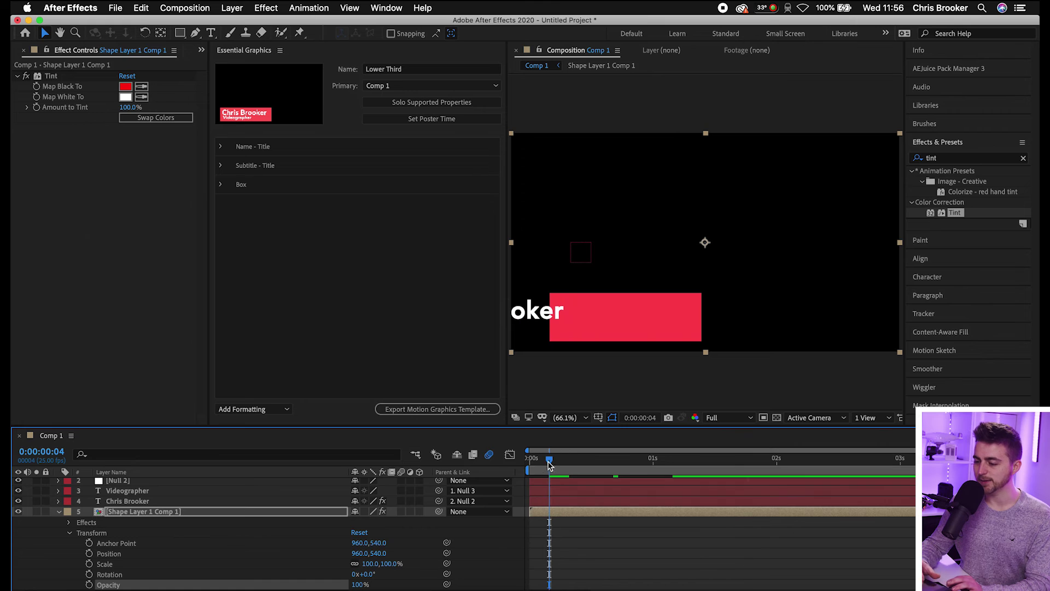
# Set the poster frame to 0:00:01:14, showing the fully revealed red lower third, and begin the template export
pyautogui.click(413, 122)
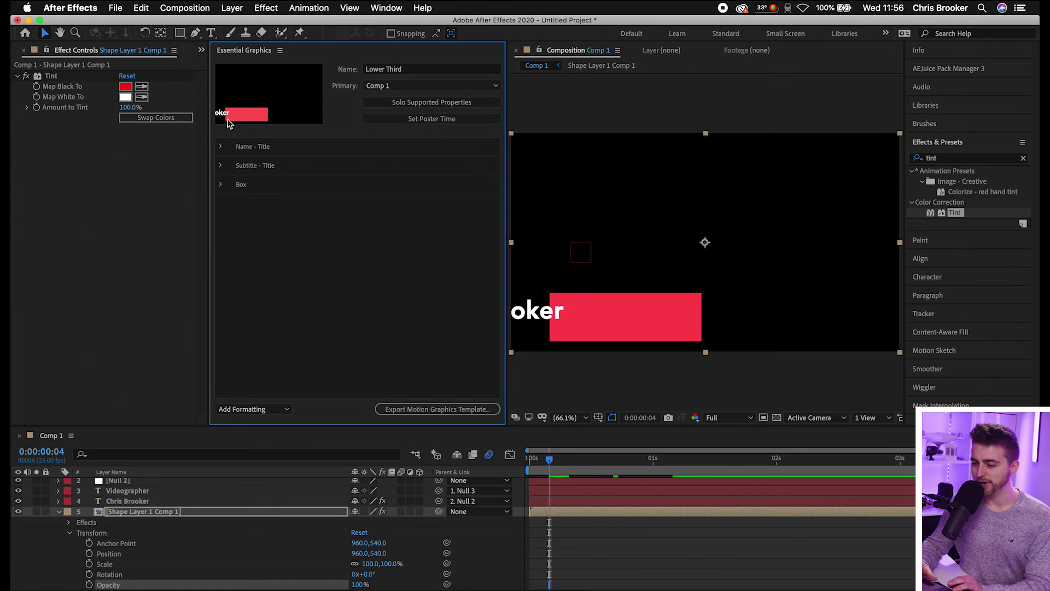
pyautogui.moveTo(550, 463); pyautogui.dragTo(508, 469)
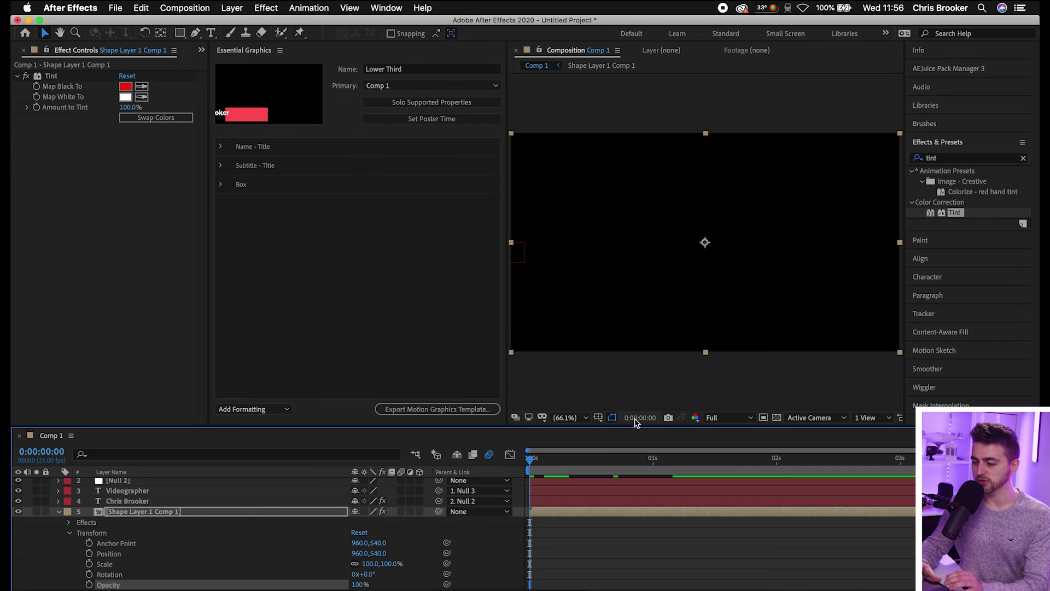
pyautogui.click(391, 121)
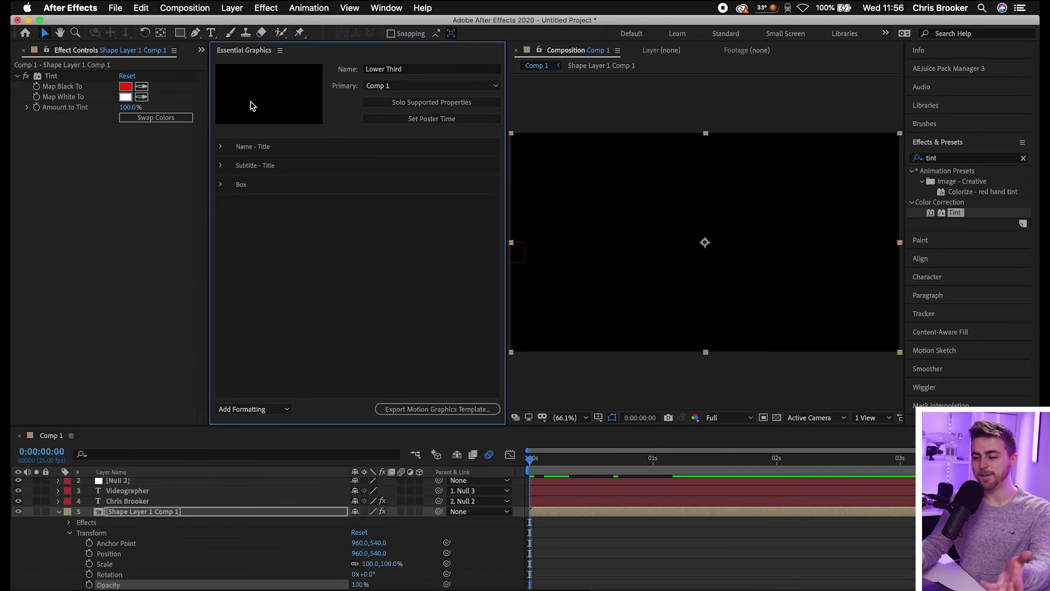
pyautogui.moveTo(558, 471); pyautogui.dragTo(723, 473)
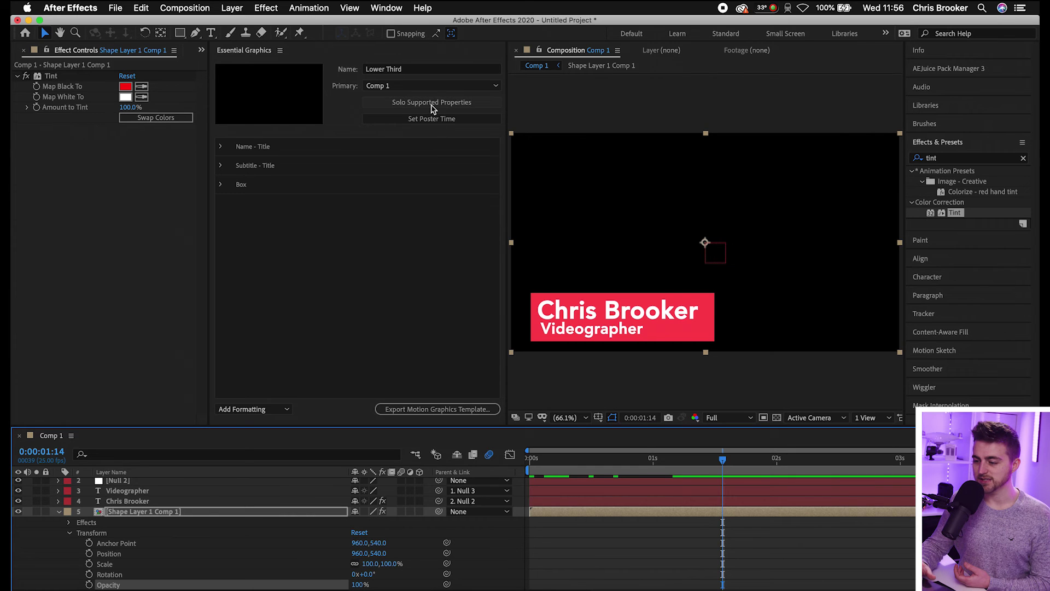
pyautogui.click(388, 119)
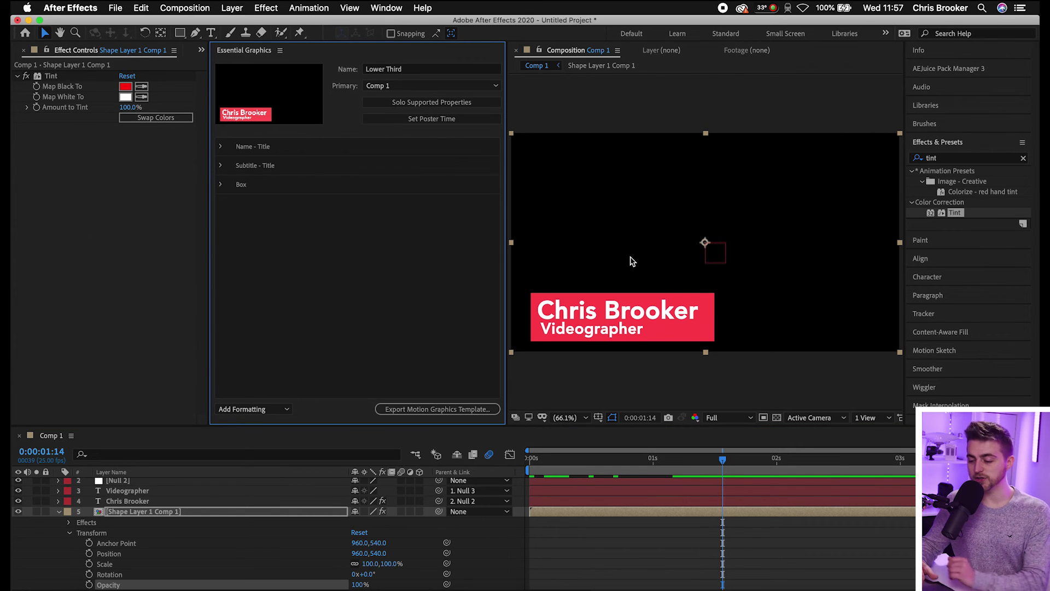
pyautogui.click(462, 417)
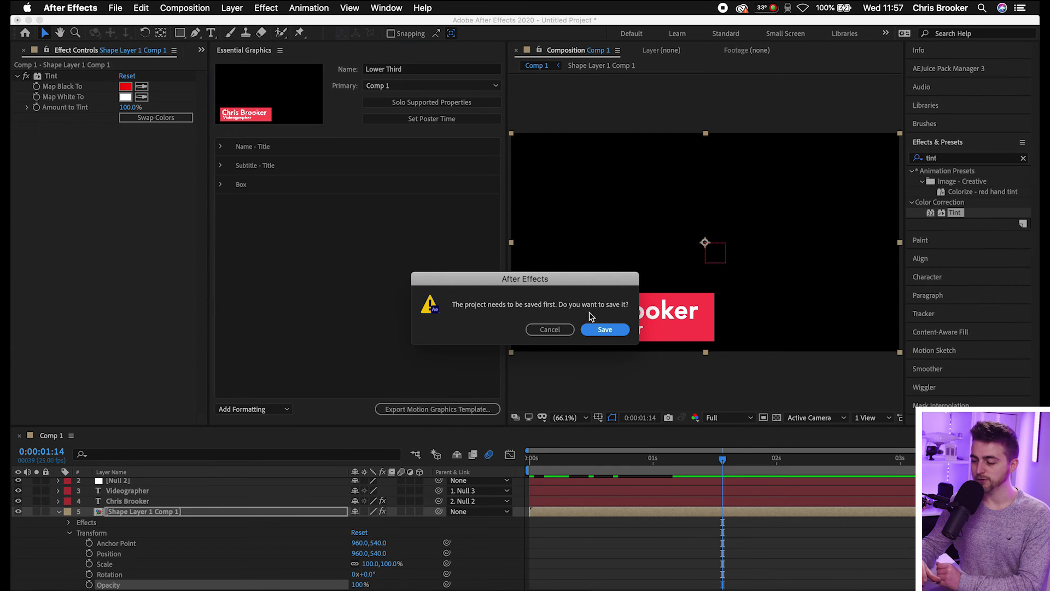
# Save as MOGRT.aep and export Lower Third.mogrt to Local Drive, accepting the Avenir Heavy warning
pyautogui.click(605, 330)
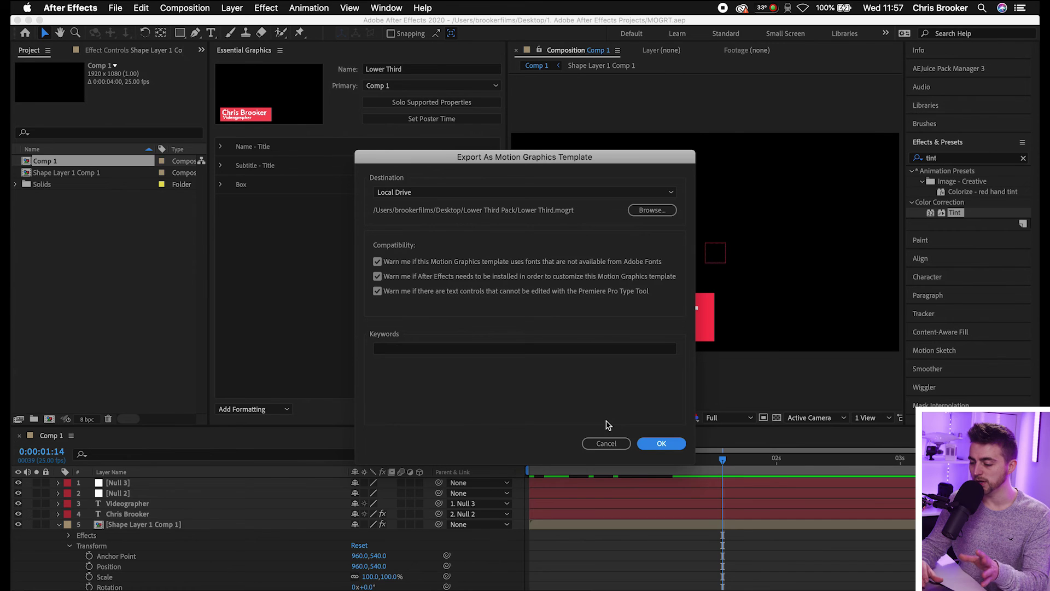
pyautogui.click(661, 443)
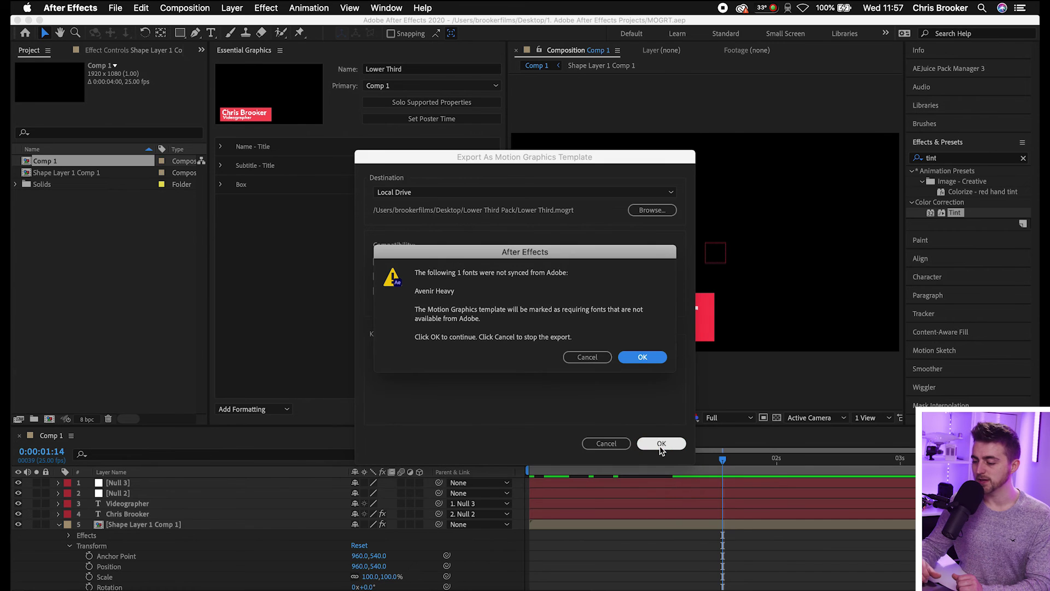
pyautogui.click(643, 357)
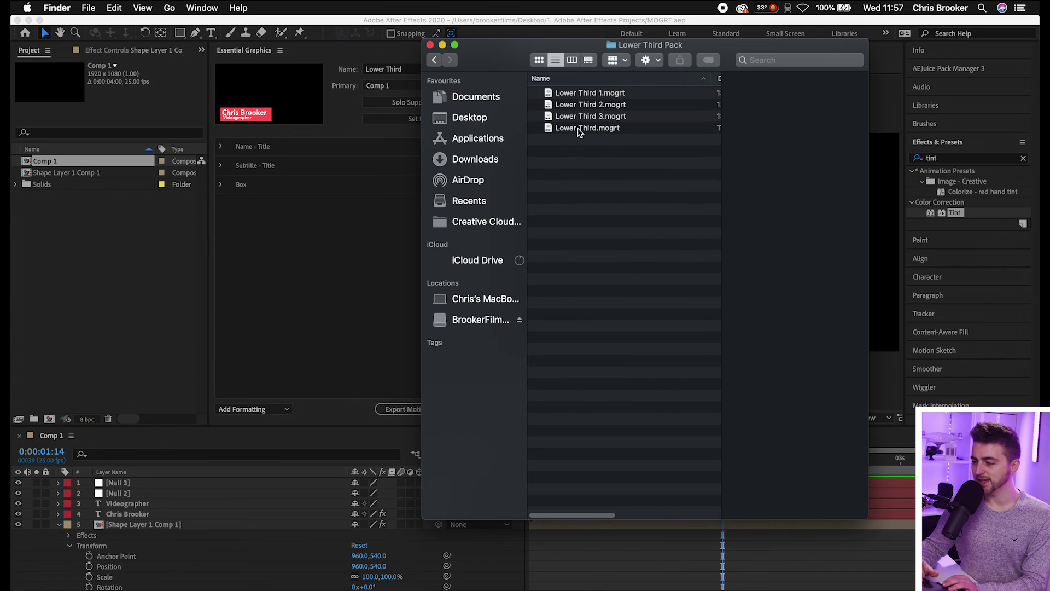
# Confirm Lower Third.mogrt (22 KB, created today) is in the Lower Third Pack folder
pyautogui.click(579, 132)
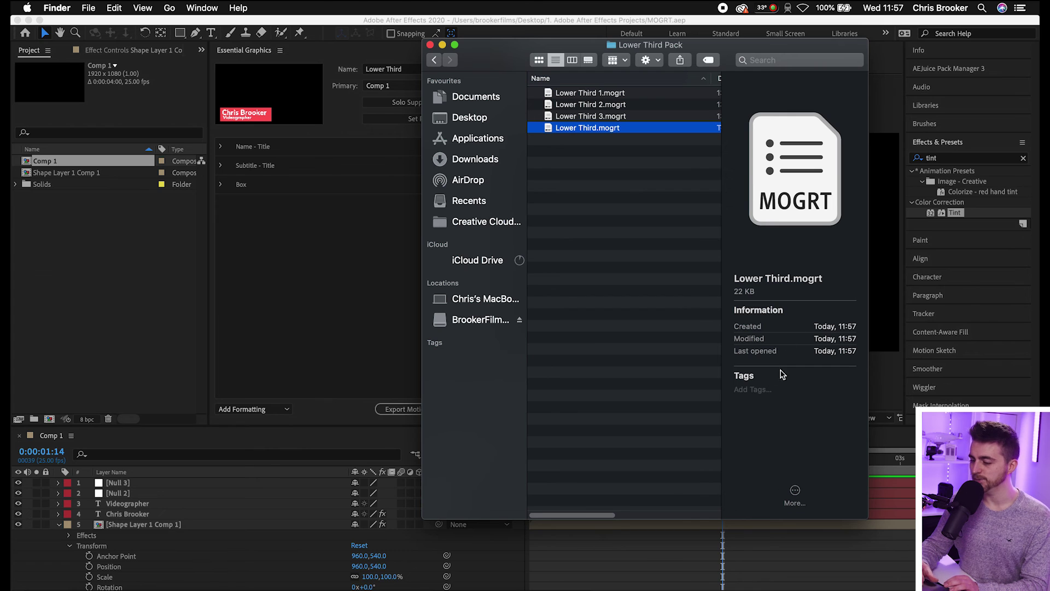
pyautogui.click(403, 251)
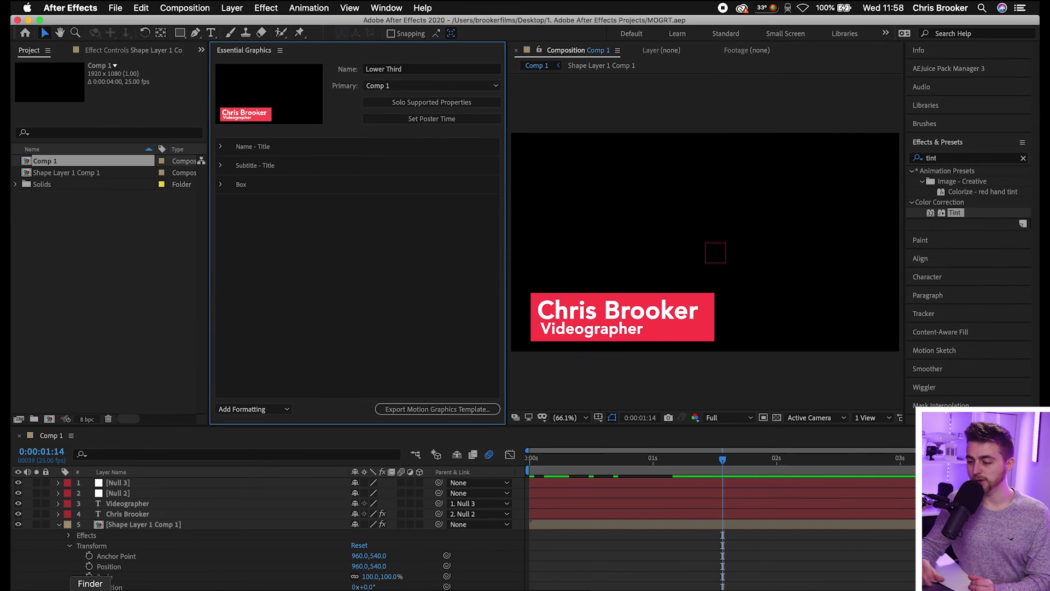
pyautogui.press('super+Tab')
# Switch Premiere Pro to the Graphics workspace via Window > Workspaces
pyautogui.click(509, 585)
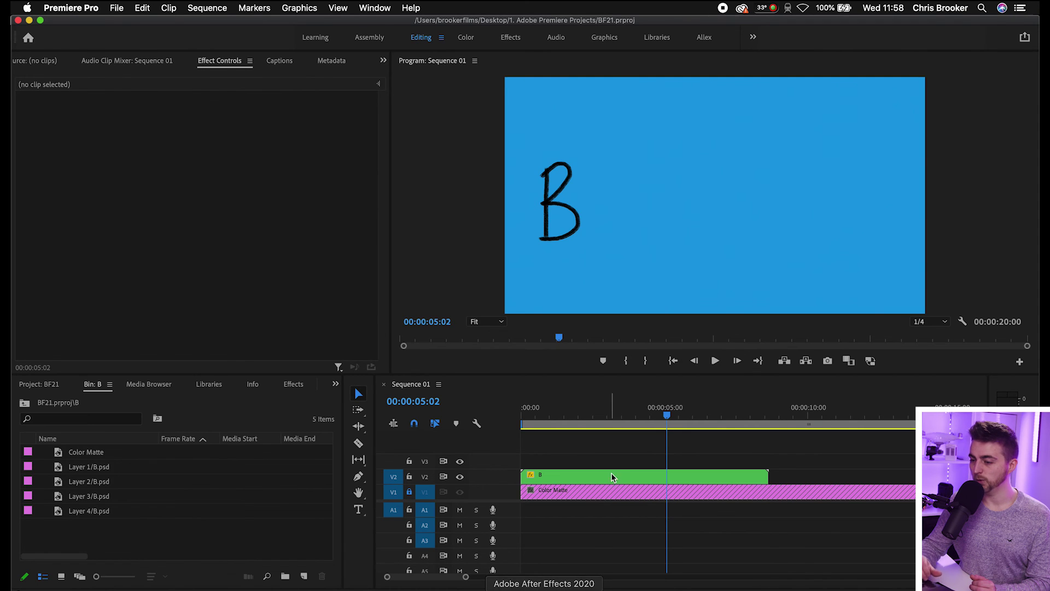
pyautogui.click(316, 7)
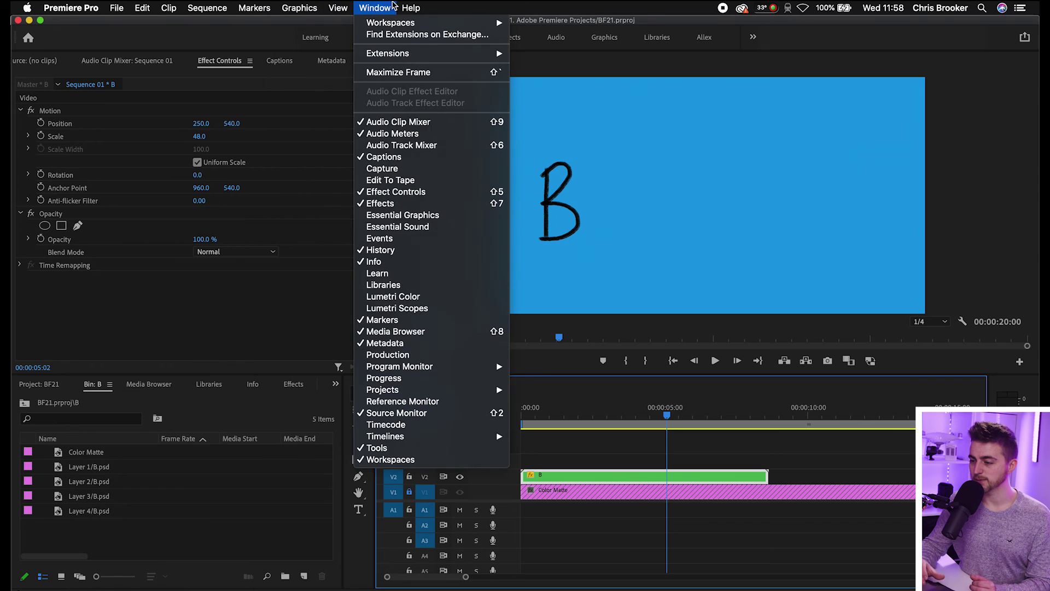
pyautogui.click(393, 5)
pyautogui.click(605, 37)
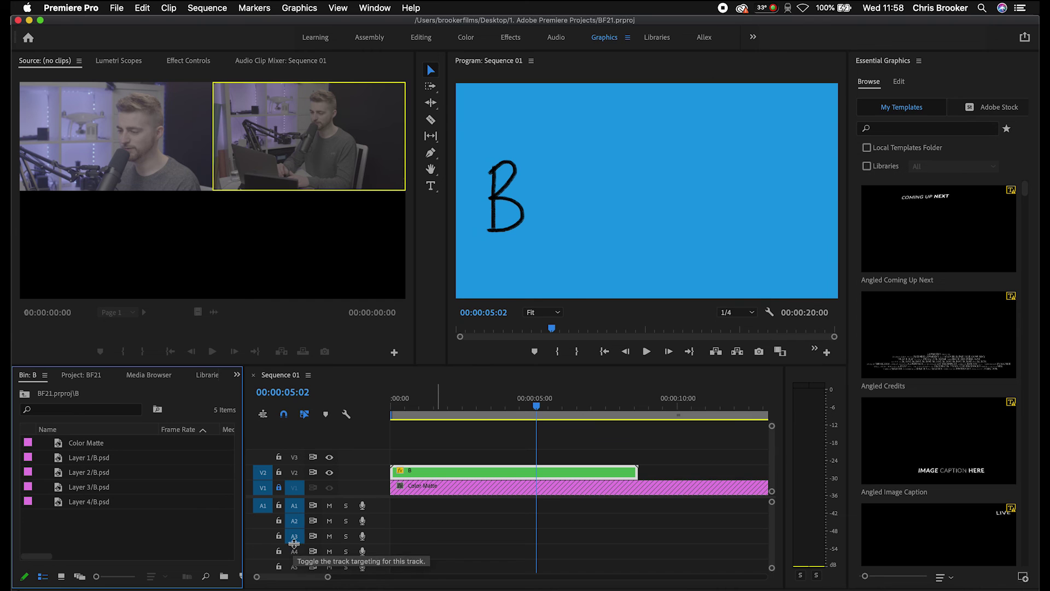
# Add Lower Third.mogrt from the Lower Third Pack folder to the Essential Graphics templates
pyautogui.click(90, 582)
pyautogui.moveTo(568, 127); pyautogui.dragTo(942, 287)
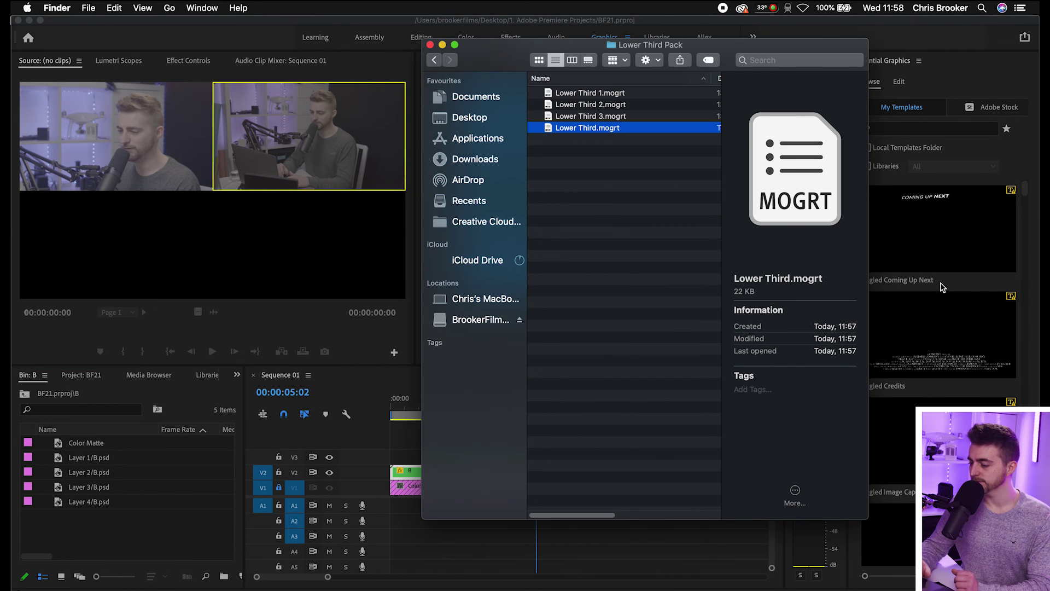
pyautogui.click(1024, 196)
pyautogui.moveTo(1025, 195); pyautogui.dragTo(1021, 293)
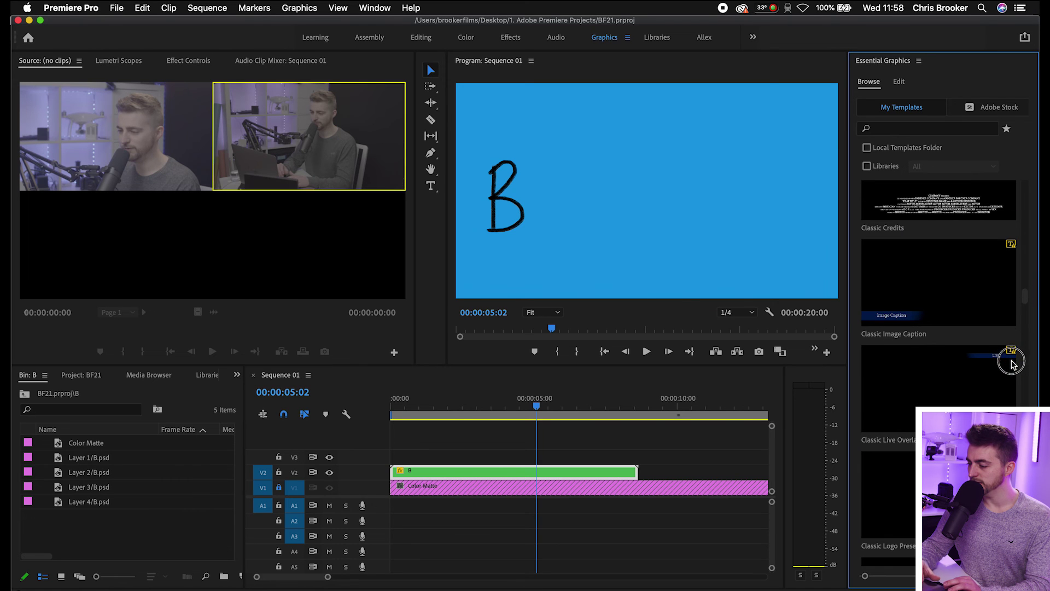
pyautogui.scroll(-10, 1010, 359)
pyautogui.scroll(5, 928, 282)
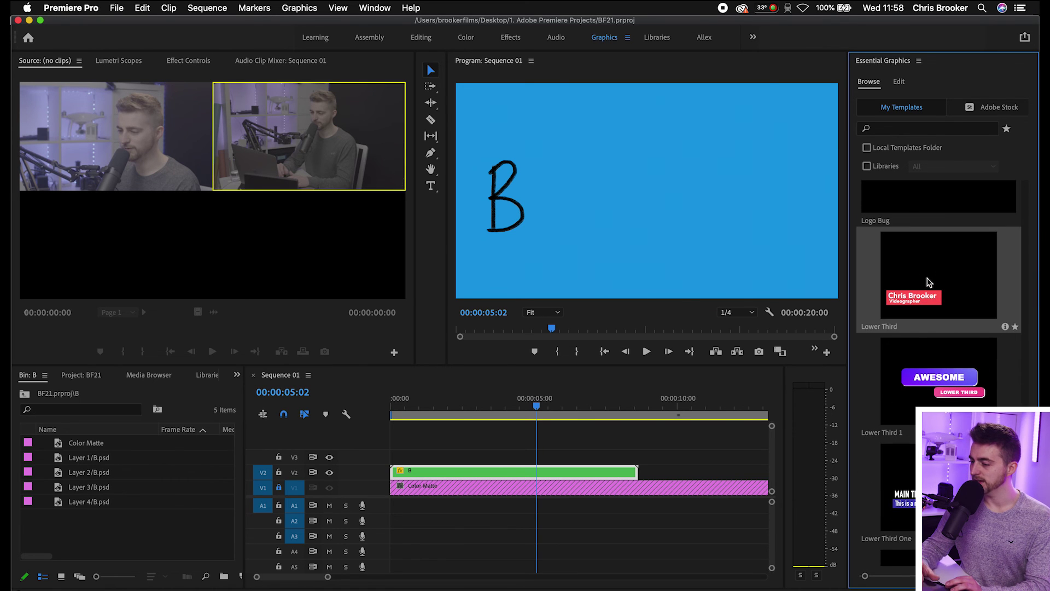
# Place the Lower Third template on track V2 right after the B clip and park the playhead on it
pyautogui.moveTo(928, 282); pyautogui.dragTo(637, 468)
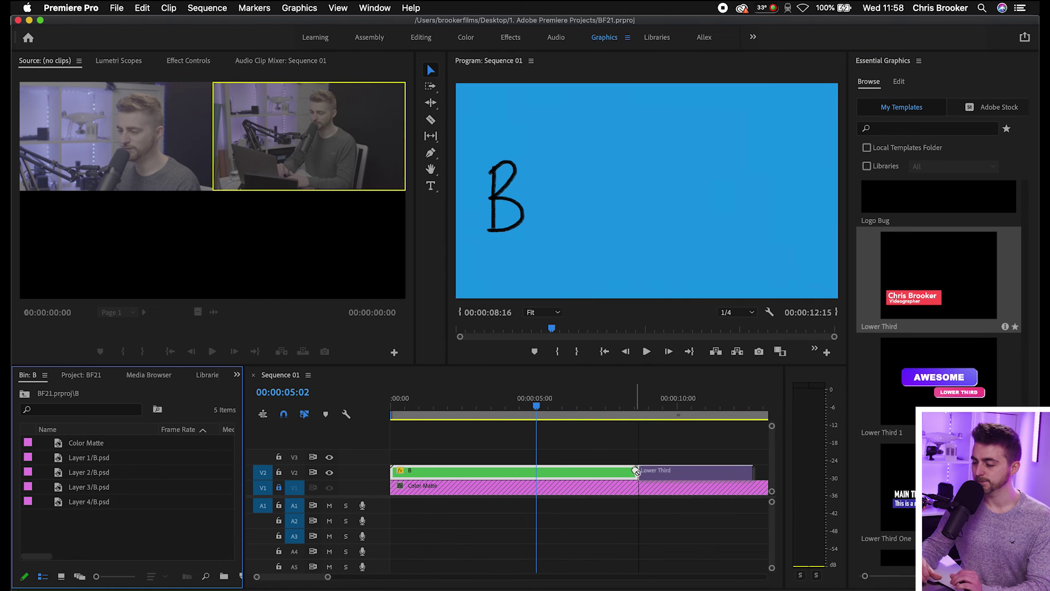
pyautogui.click(648, 404)
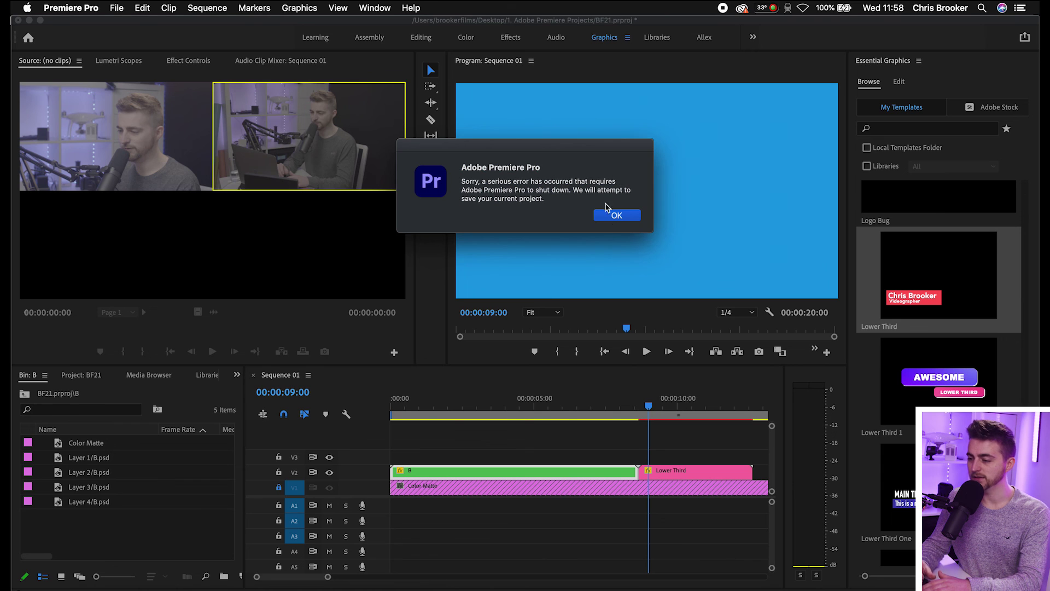